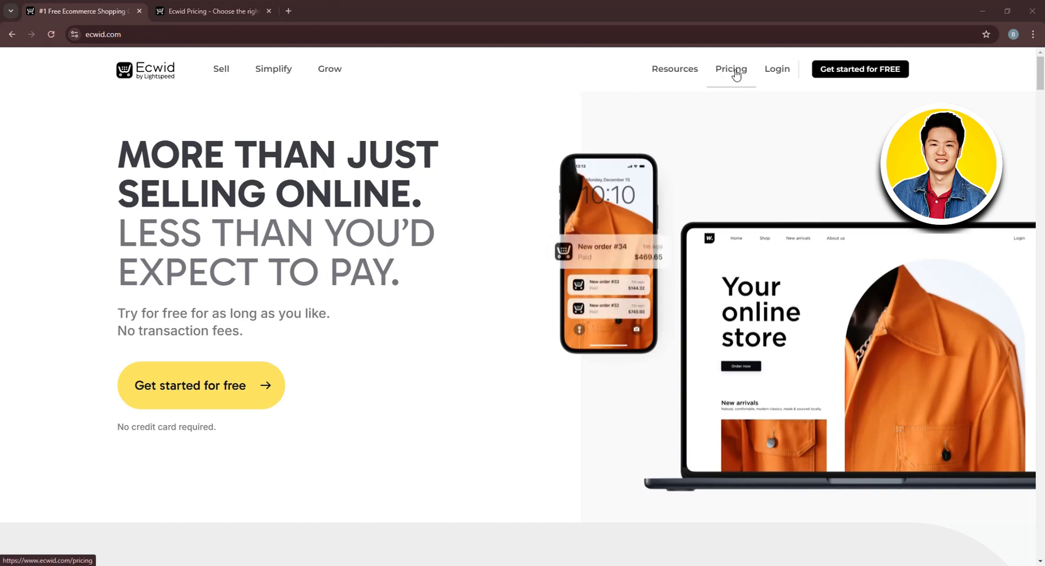
Review the Ecwid pricing plans, comparing the monthly prices with the annual ones
click(207, 11)
scroll(418, 240, down, 2)
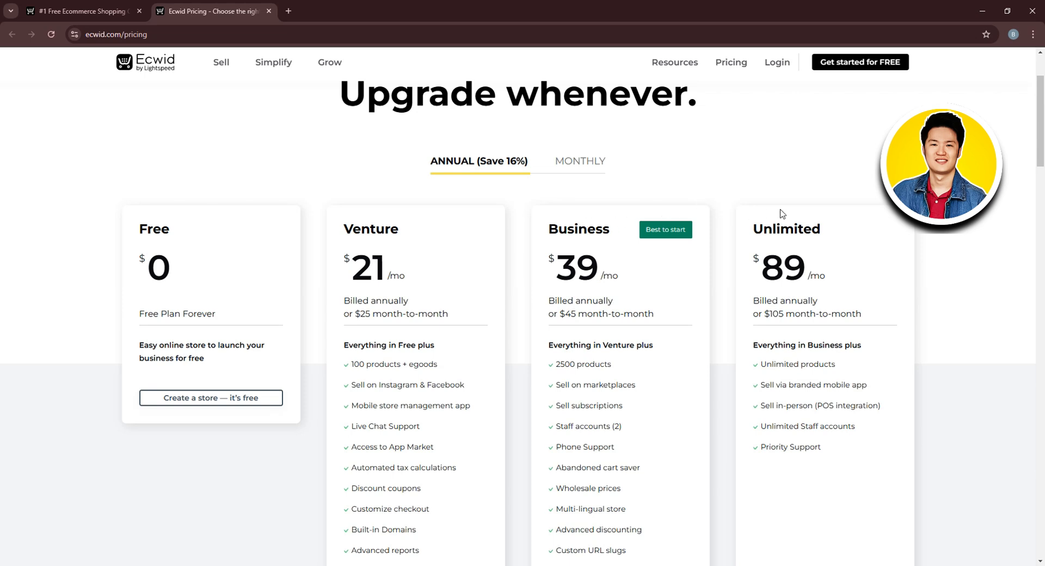
click(587, 166)
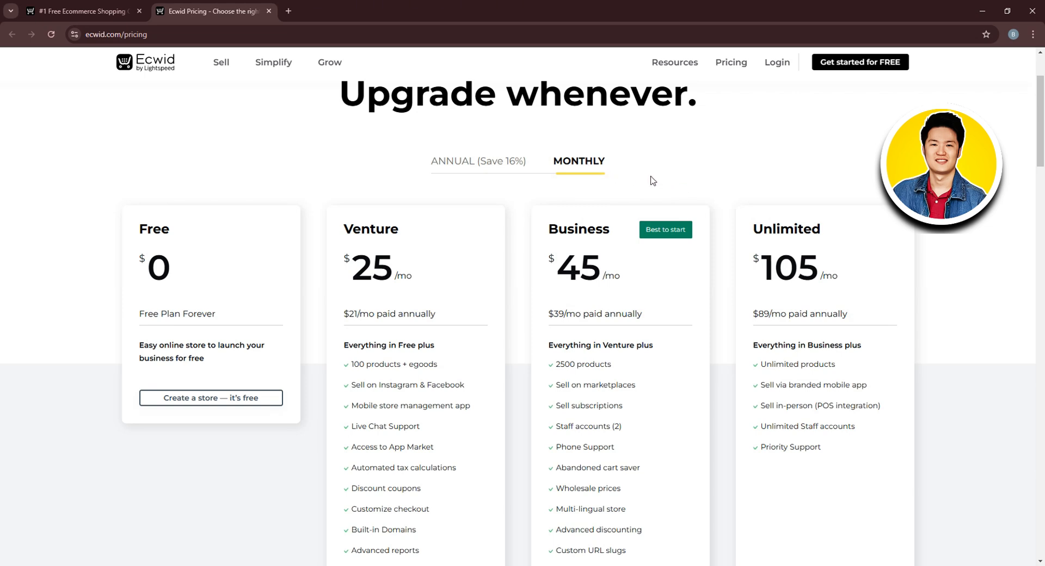
click(506, 171)
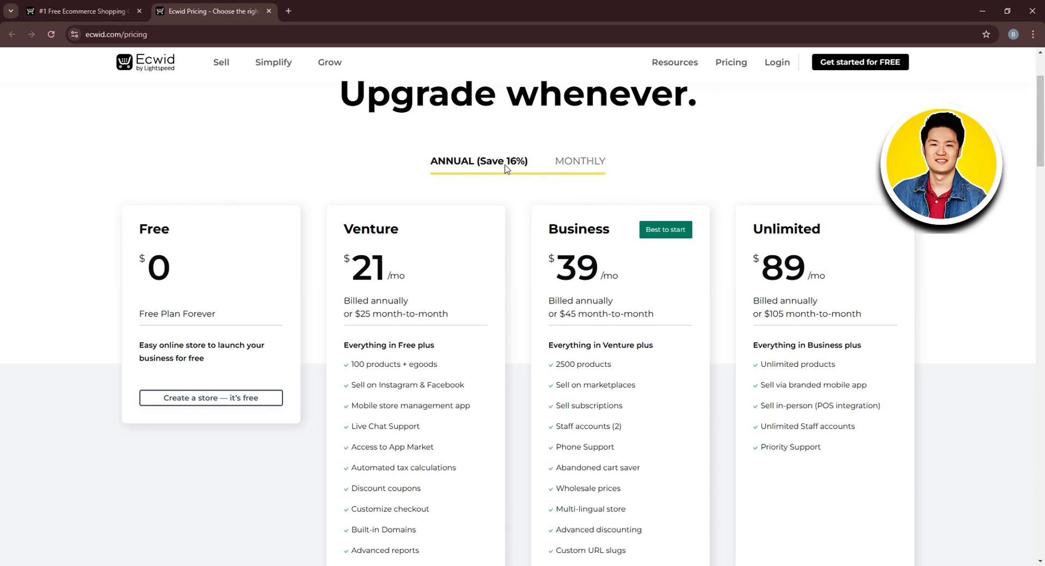
scroll(726, 98, up, 2)
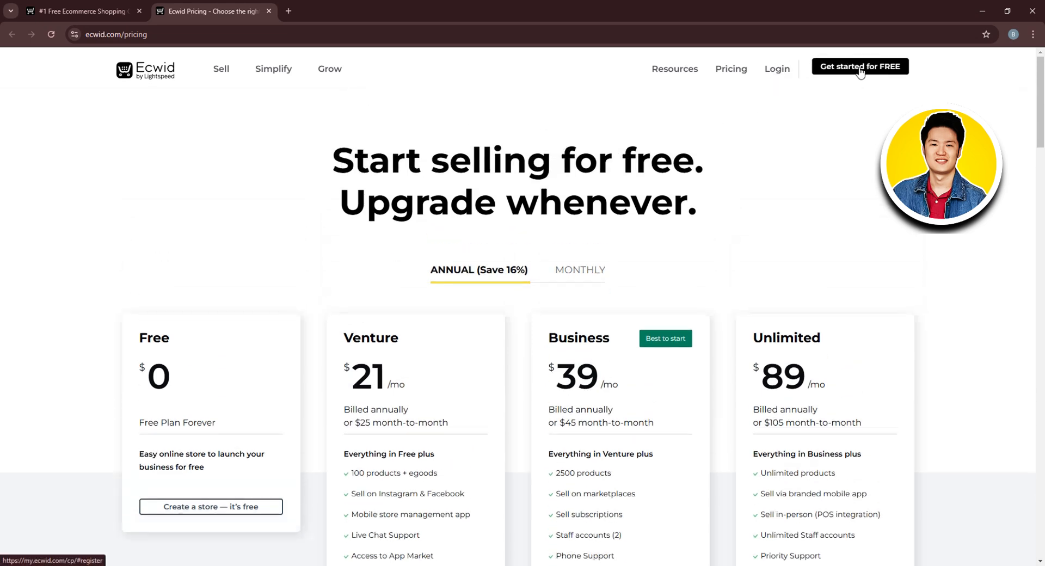
Start a free Ecwid account by signing up with the existing Google account
click(860, 69)
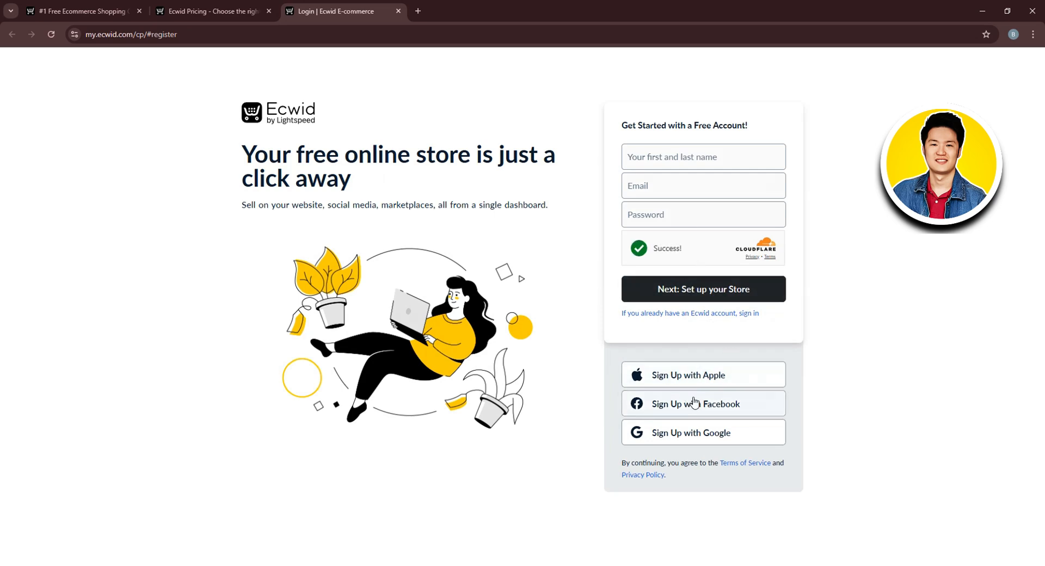
click(678, 432)
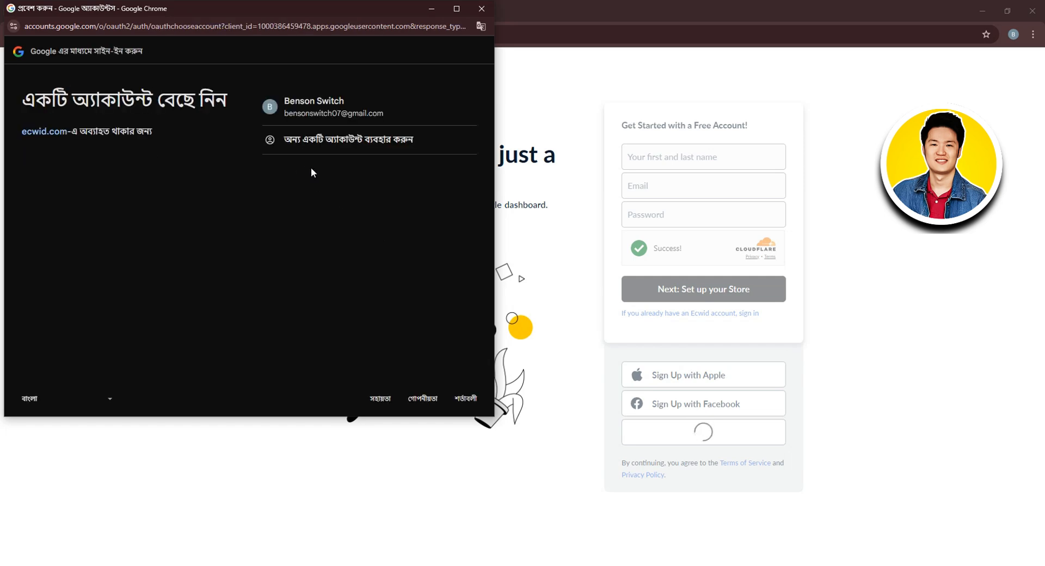
click(328, 102)
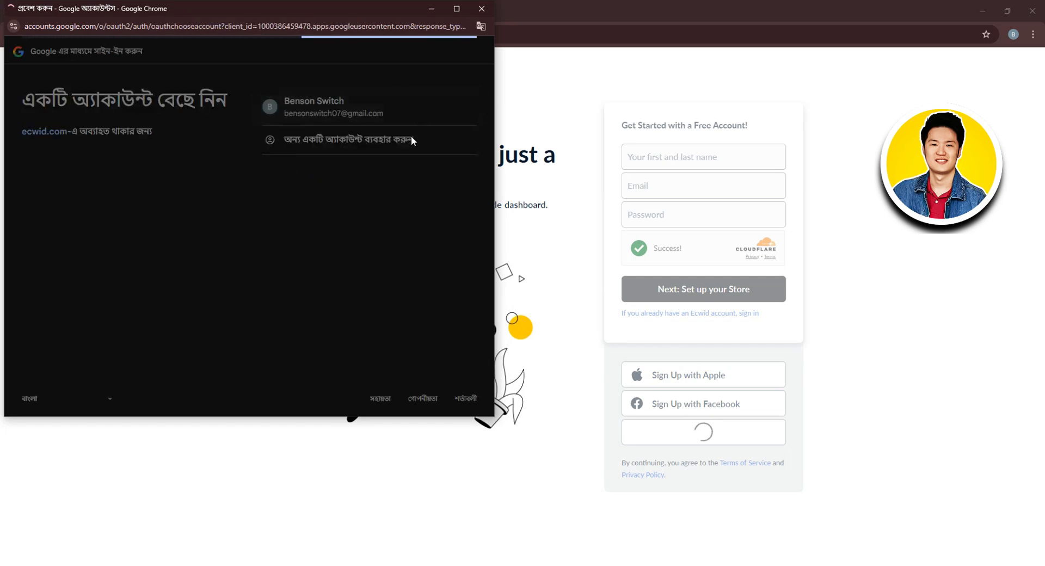
click(420, 178)
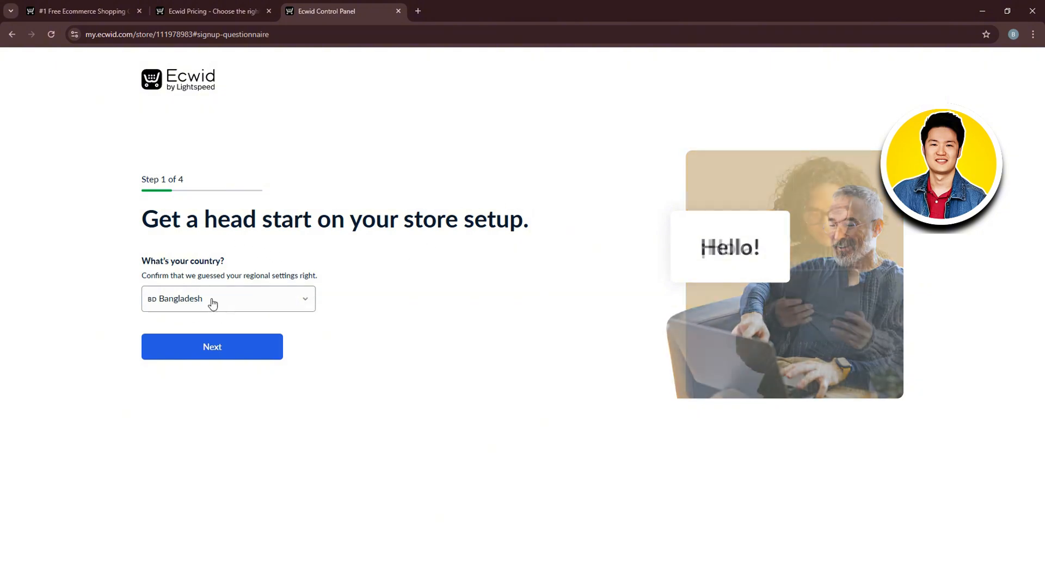
Confirm Bangladesh as the store's country and continue the setup questionnaire
click(289, 298)
scroll(251, 262, up, 1)
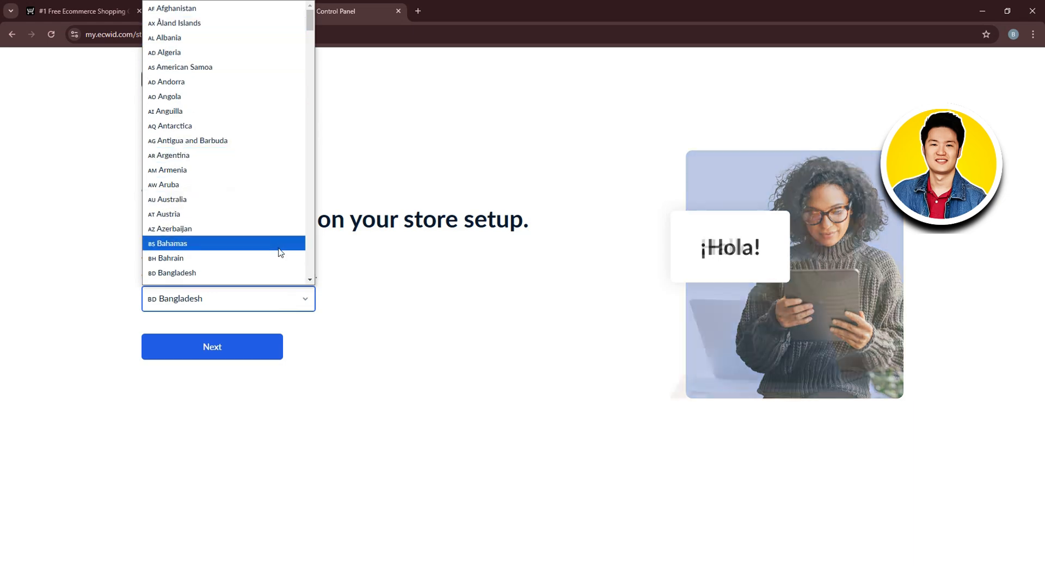
click(361, 270)
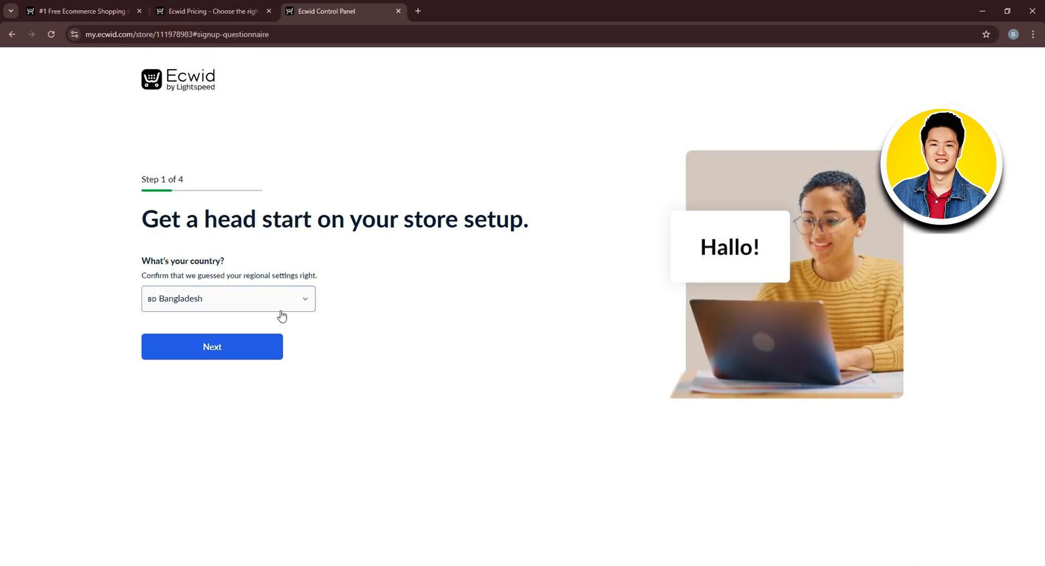
click(215, 349)
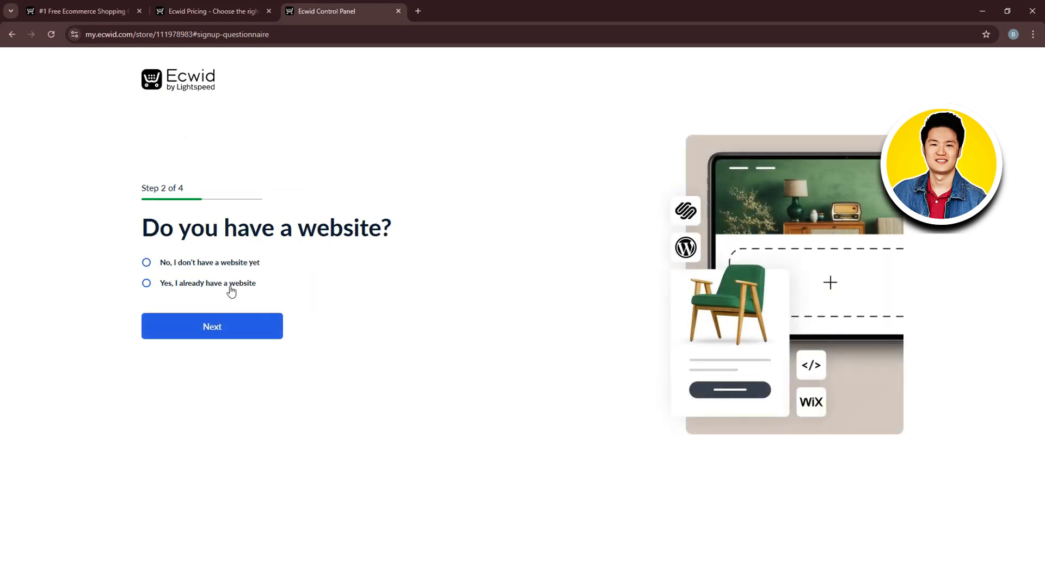
State that there is no website yet and set the free site address to yolo07.company.site
click(196, 263)
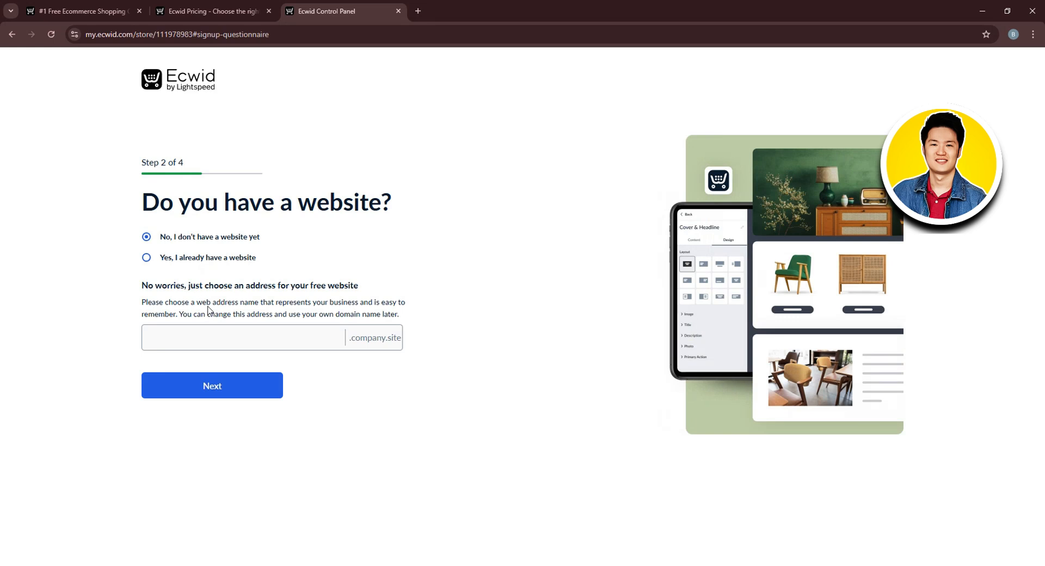
click(291, 334)
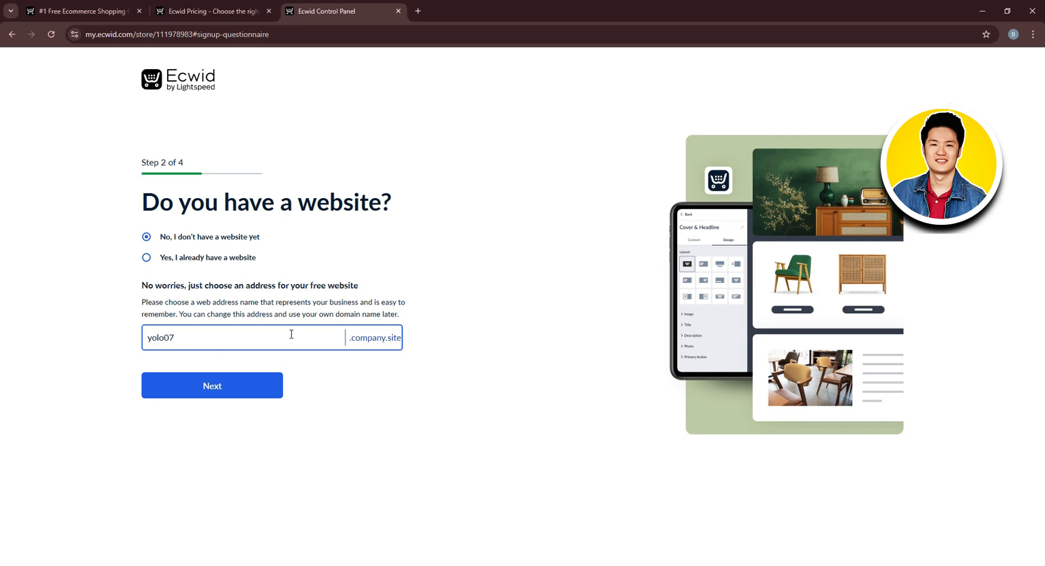
click(224, 387)
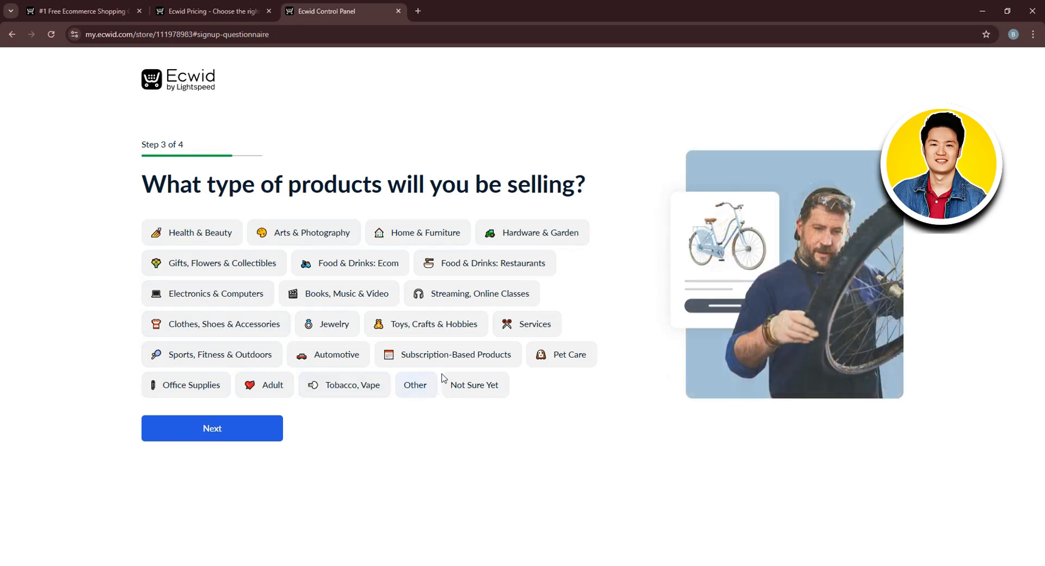
Choose Streaming, Online Classes as the product type, and describe the seller as preferring a basic, easy-to-use system and just getting started
click(451, 295)
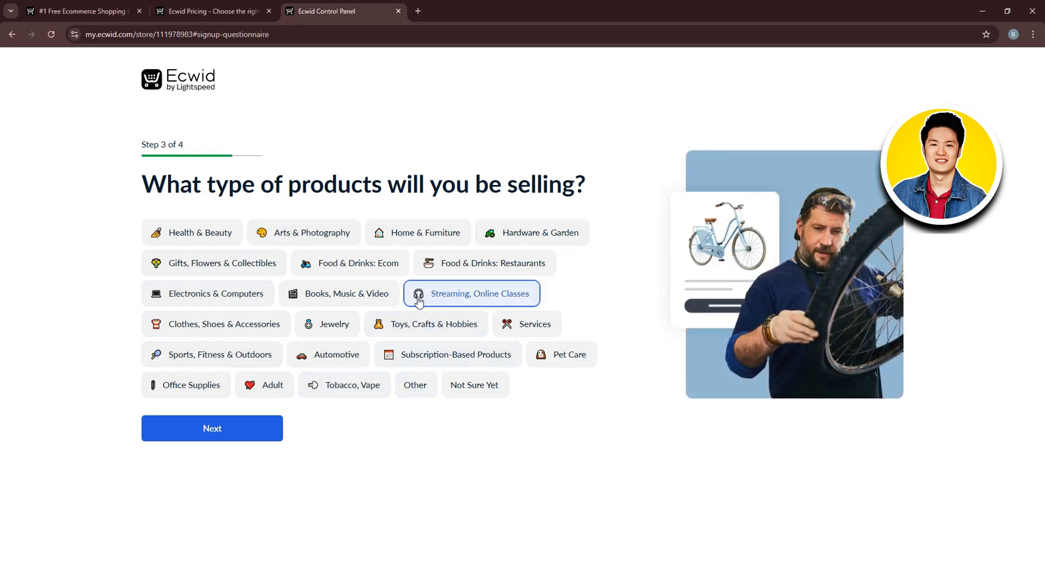
click(211, 427)
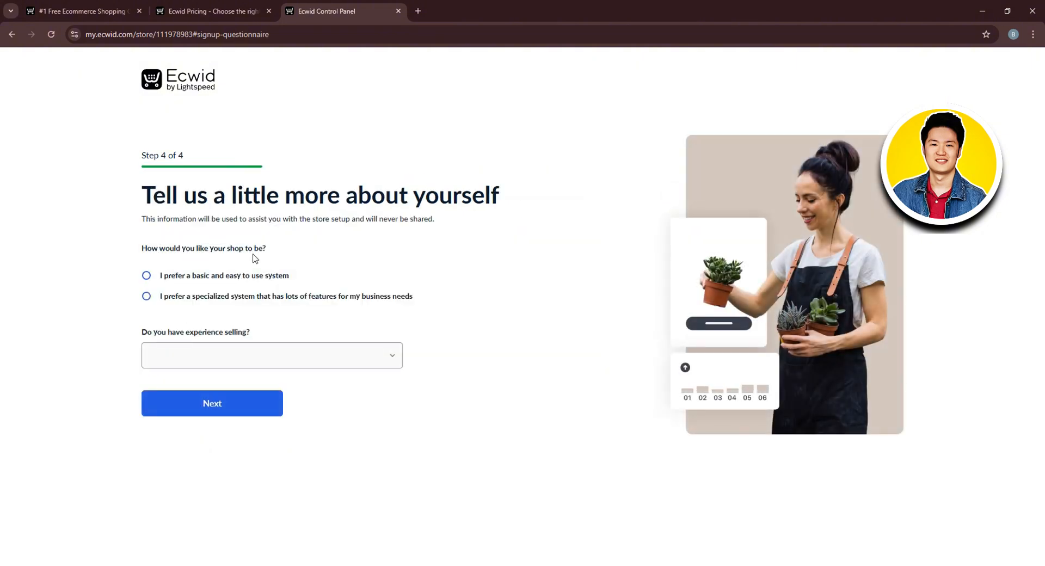
click(251, 278)
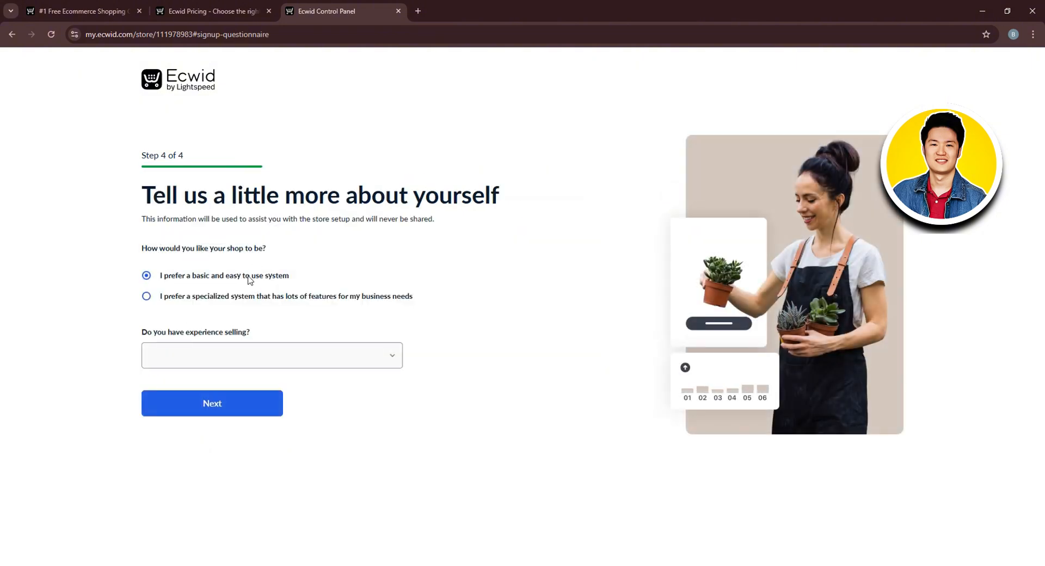
click(210, 355)
click(201, 375)
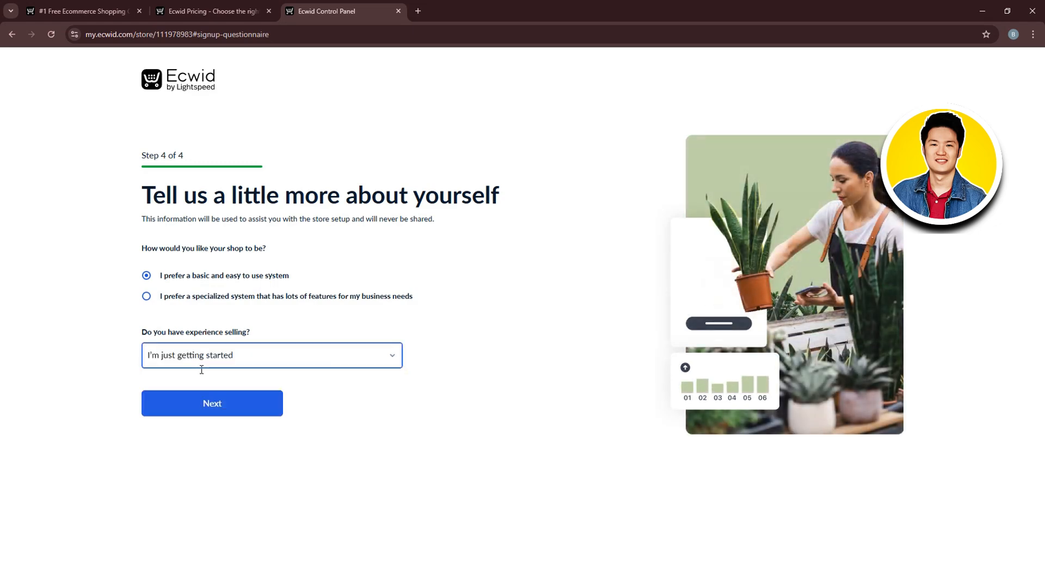
click(202, 408)
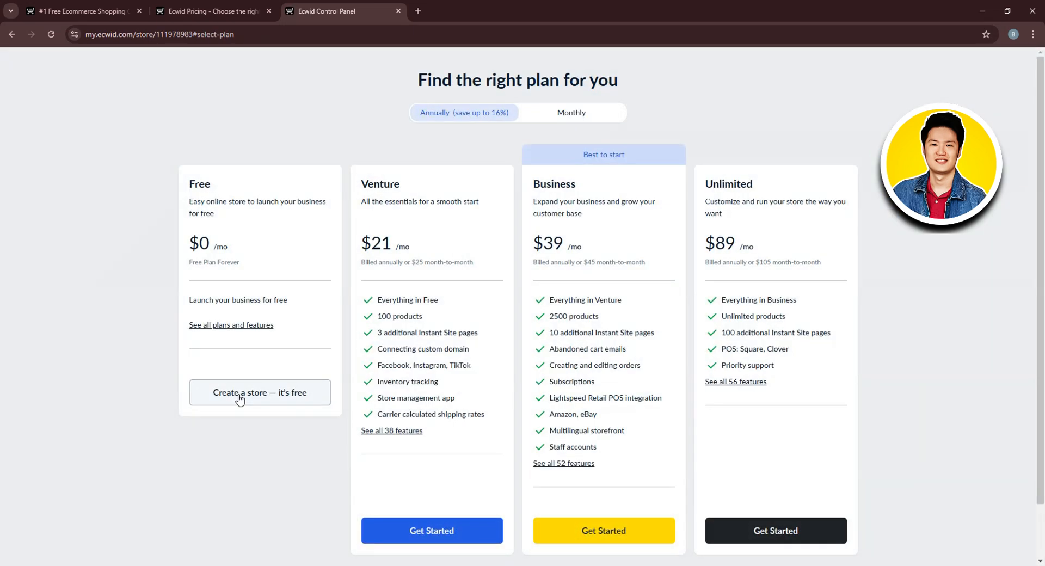
Create the store on the Free plan and dismiss the chat message on its dashboard
click(268, 389)
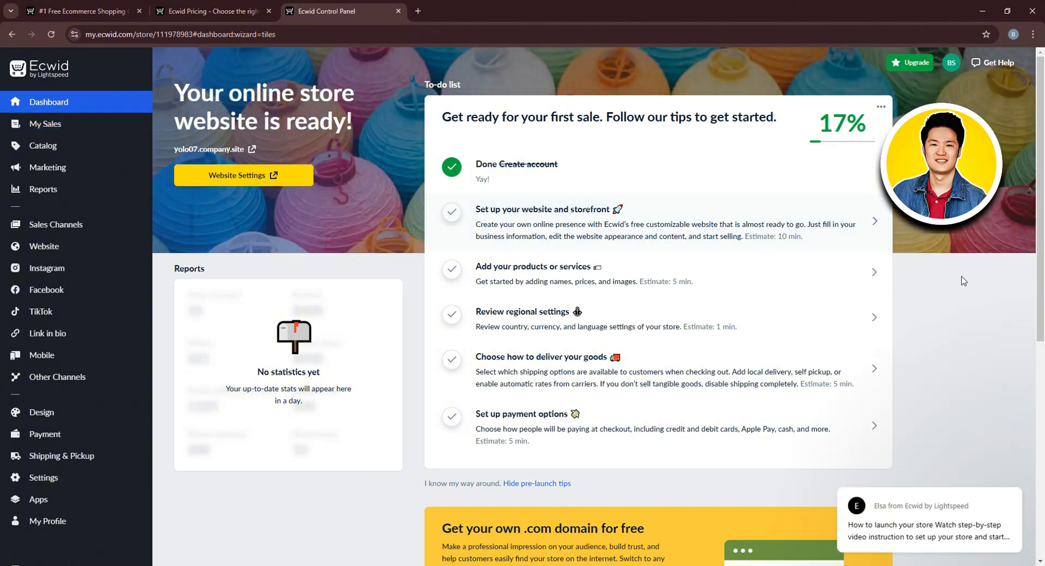
click(1007, 476)
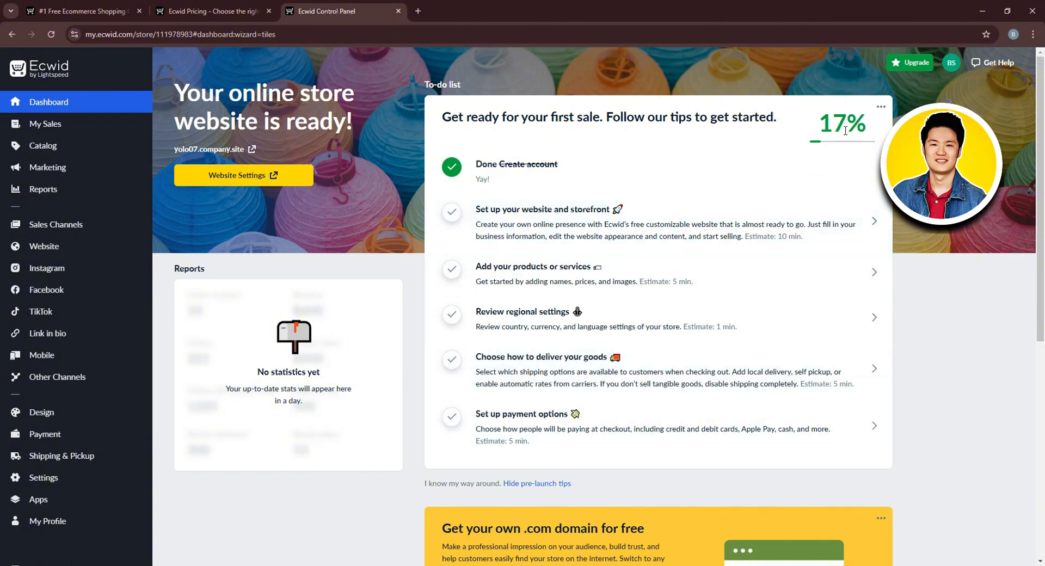
Go to the website's Design section and open the Online Store site for editing
scroll(846, 130, down, 1)
scroll(846, 132, up, 1)
mouse_move(70, 125)
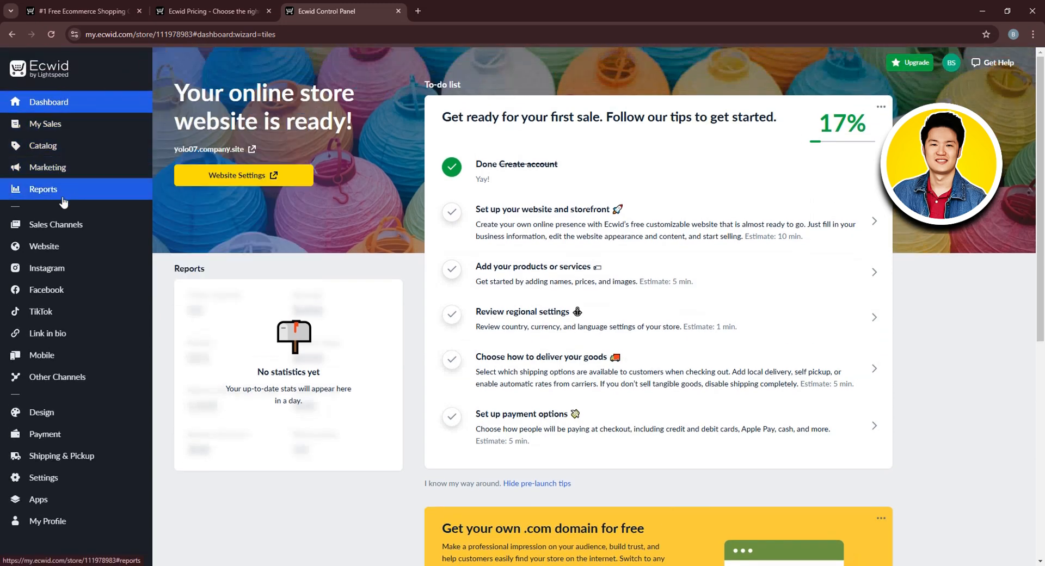
mouse_move(60, 504)
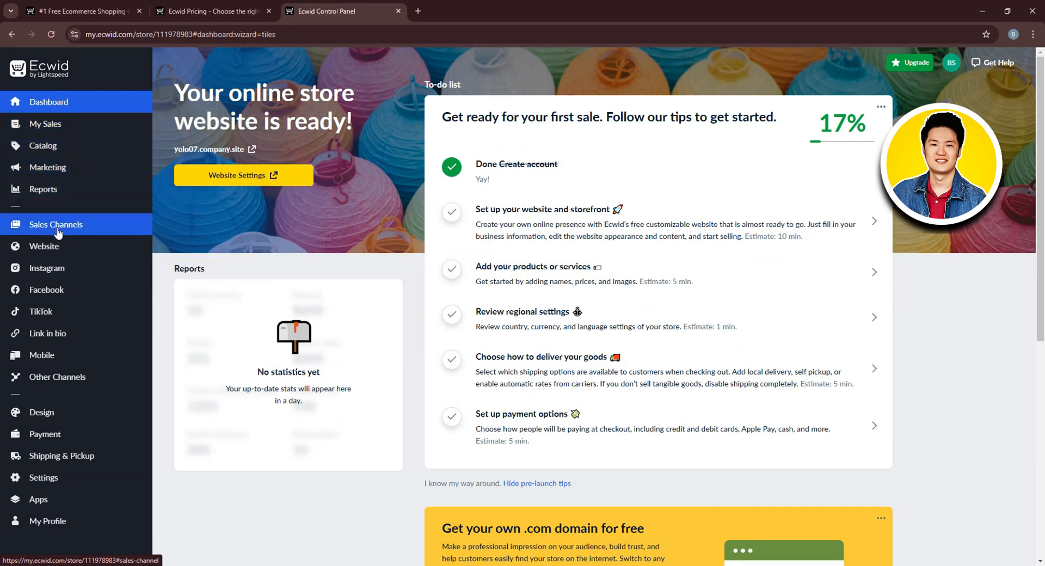
mouse_move(58, 247)
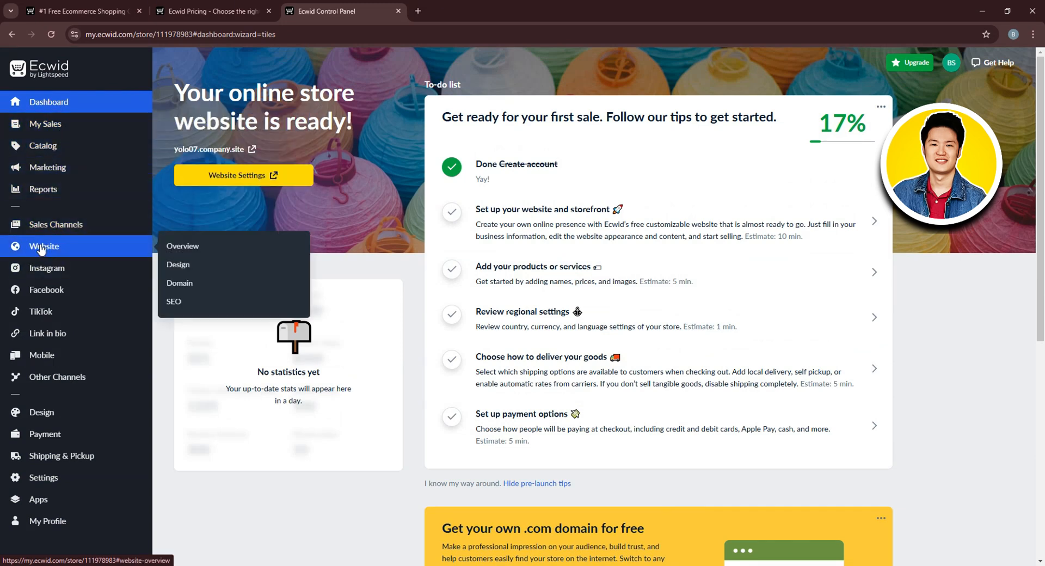
click(176, 265)
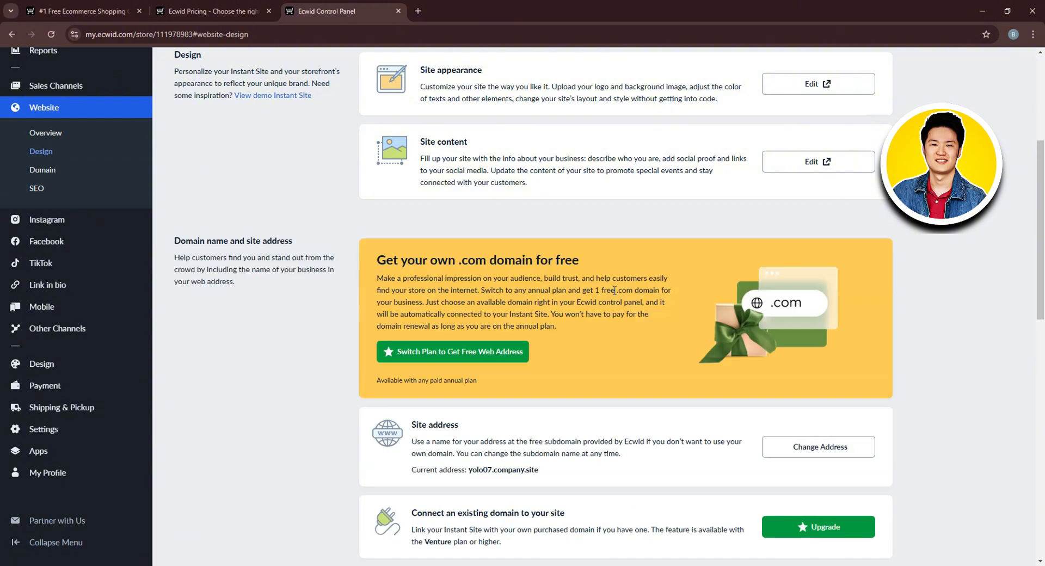
scroll(553, 314, up, 4)
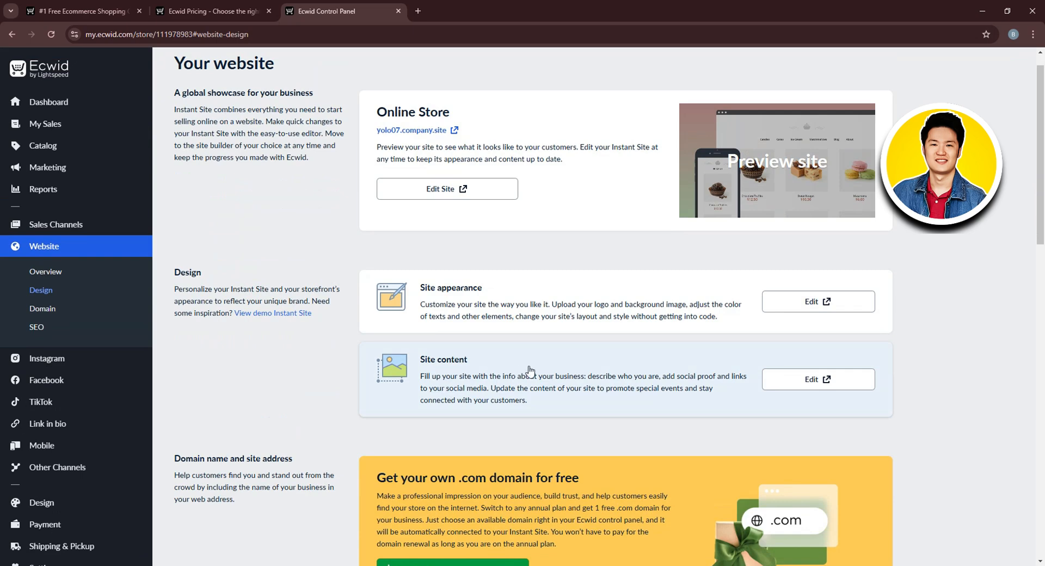
scroll(447, 273, up, 1)
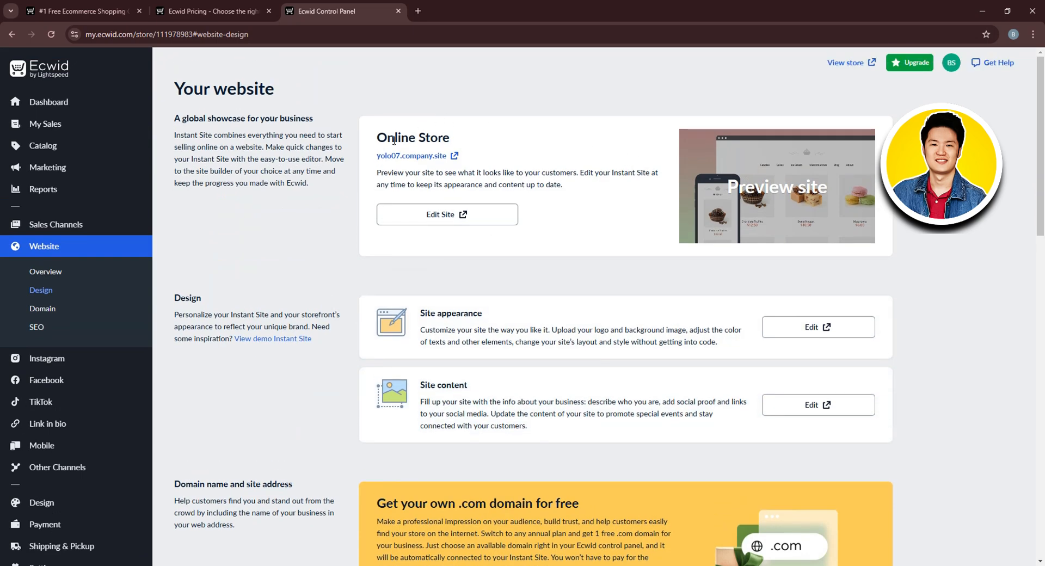
click(453, 218)
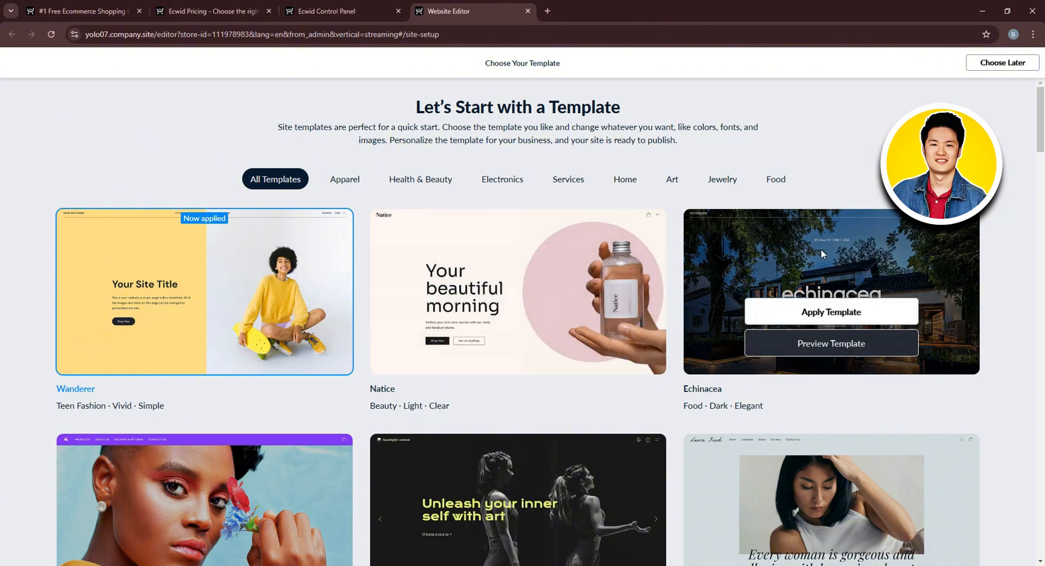
Browse all the site templates and preview the Echinacea food template
scroll(820, 249, down, 2)
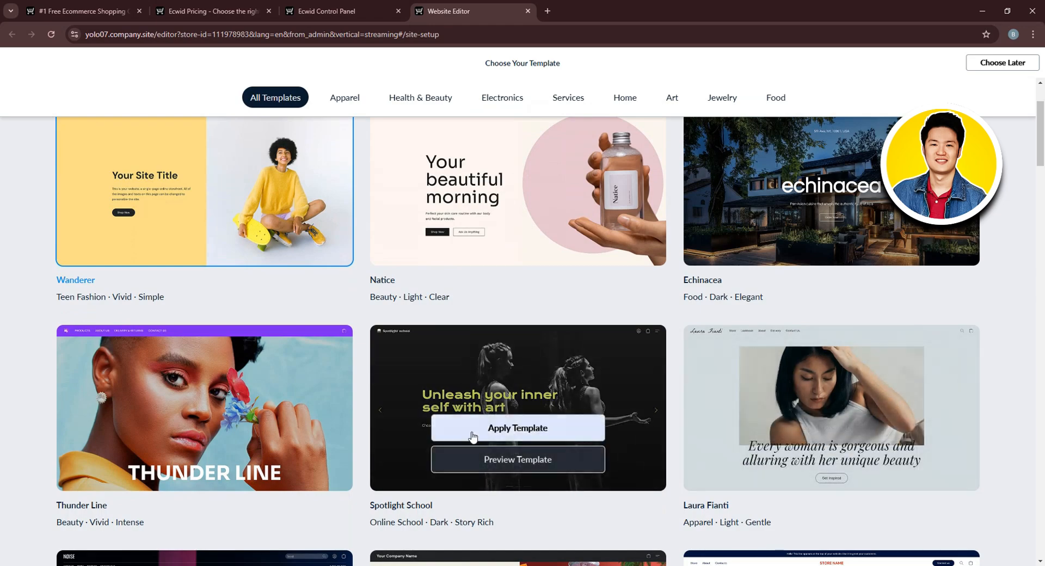
scroll(197, 503, down, 2)
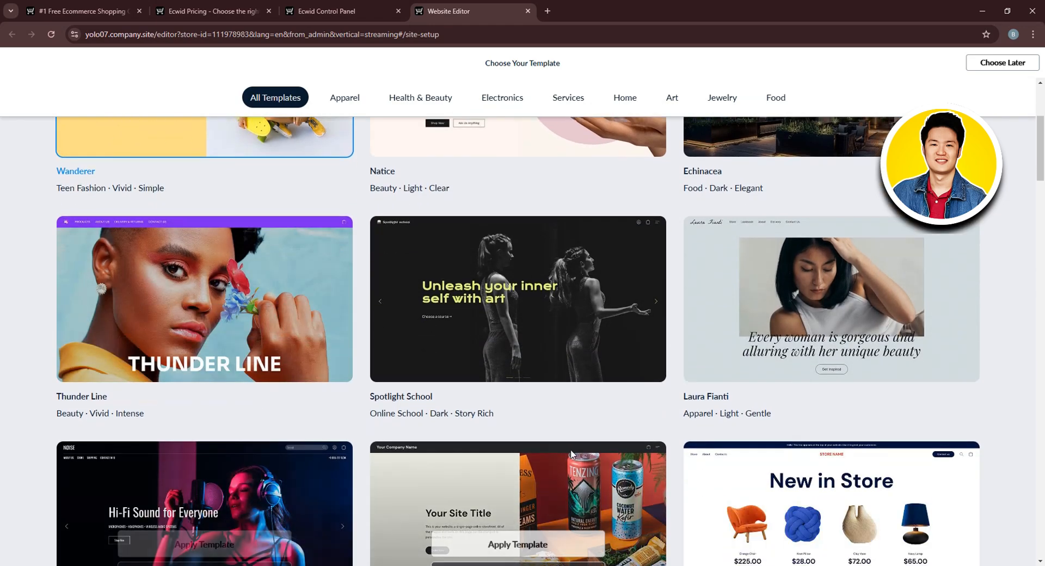
scroll(814, 457, down, 4)
scroll(522, 435, down, 4)
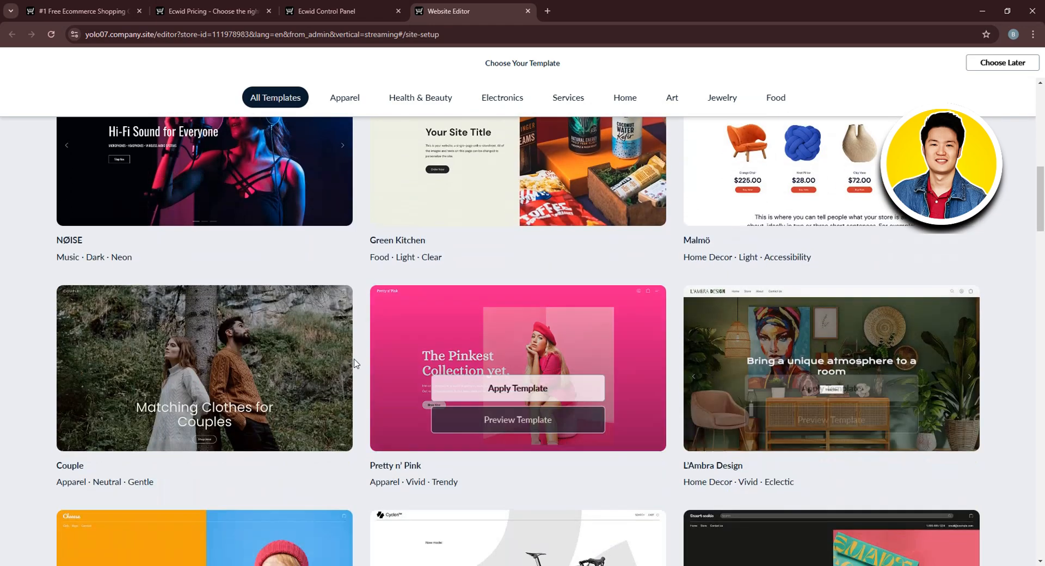
scroll(303, 413, down, 3)
scroll(698, 406, down, 4)
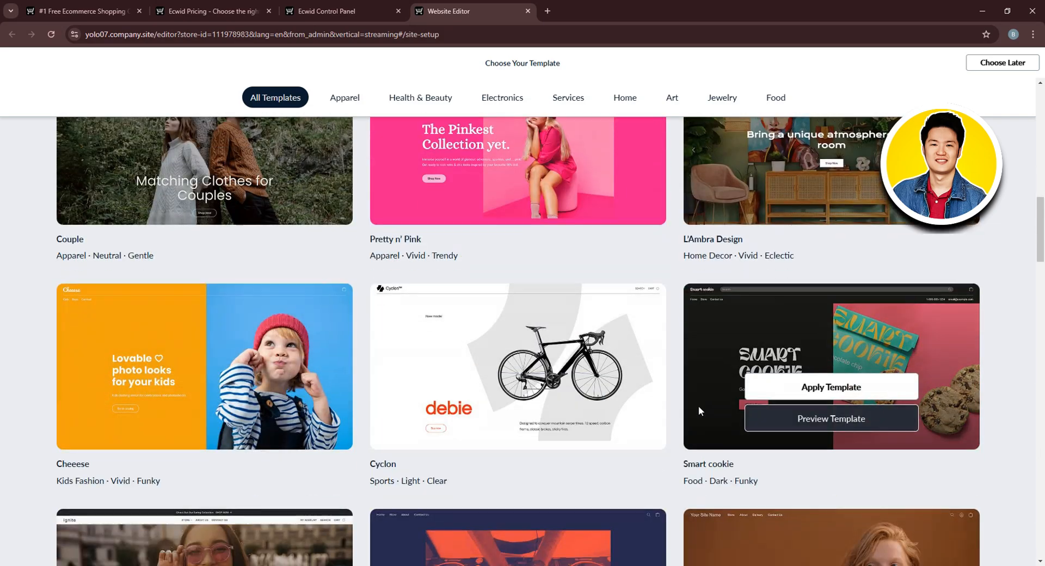
scroll(331, 396, up, 15)
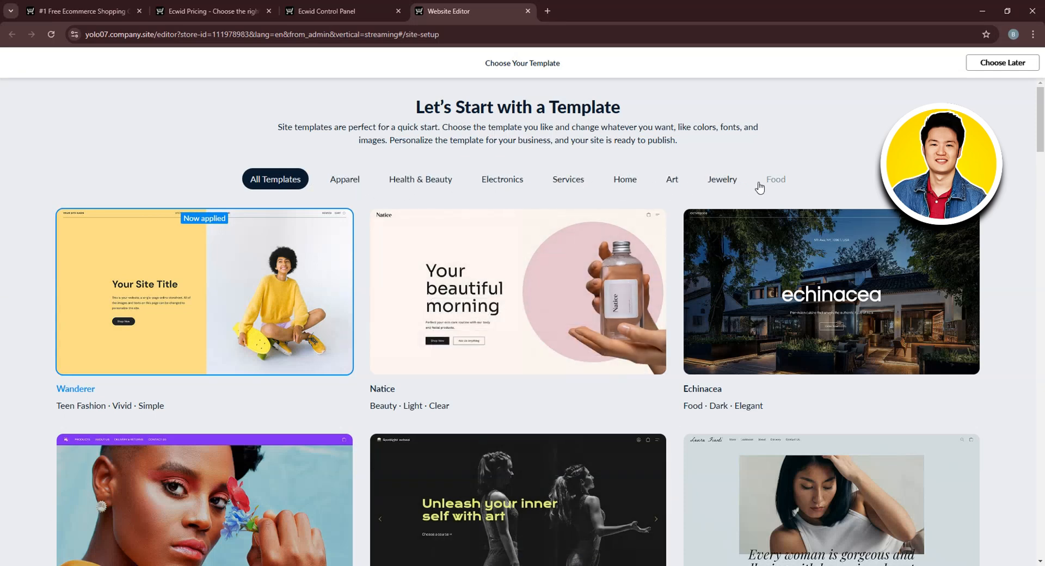
mouse_move(607, 224)
scroll(608, 224, down, 1)
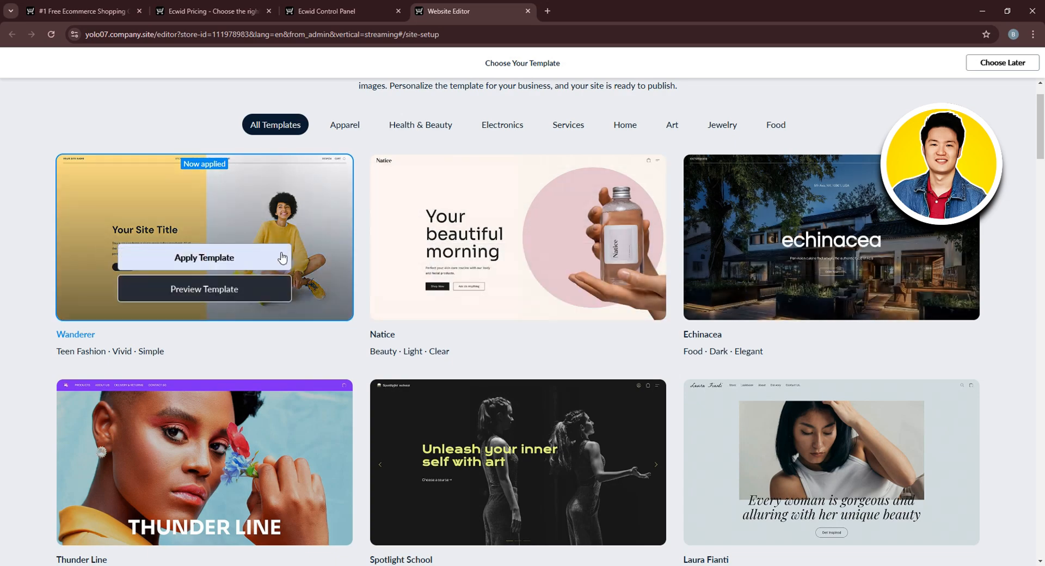
click(811, 294)
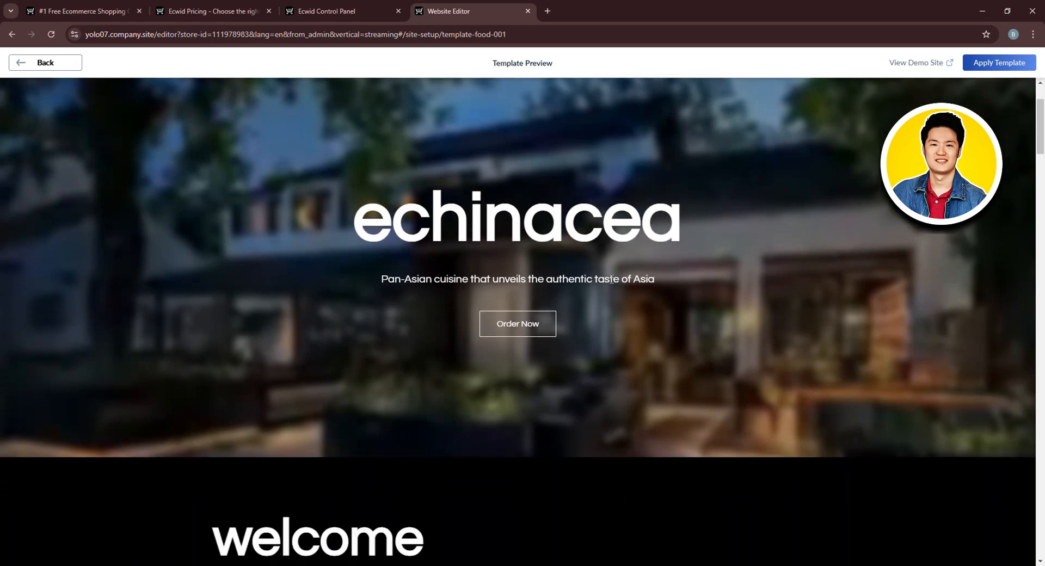
Look through the Echinacea template preview from the cover to the visit-our-place section
scroll(623, 185, down, 3)
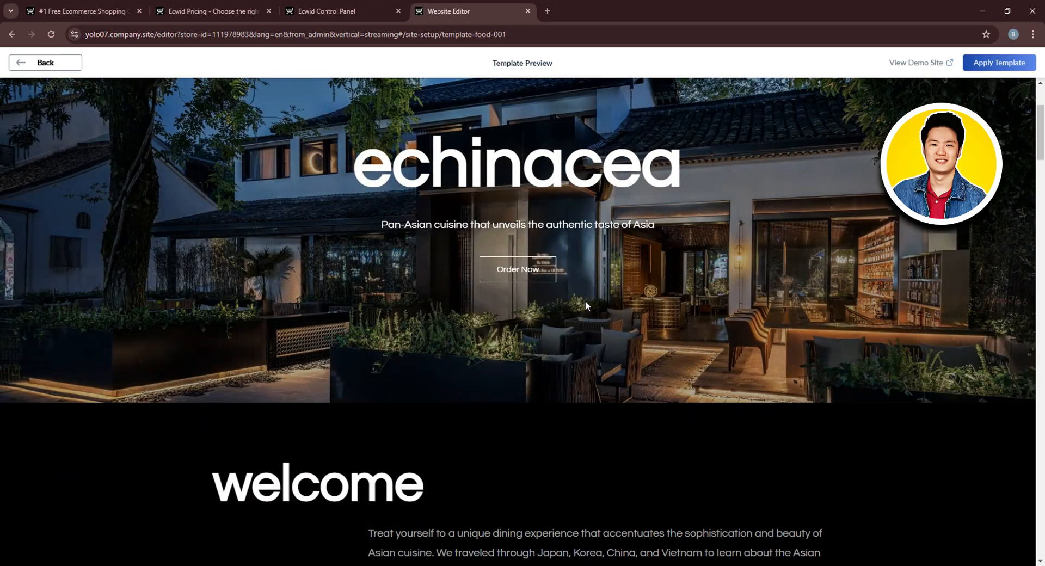
scroll(583, 308, down, 4)
scroll(583, 308, up, 5)
scroll(583, 305, down, 5)
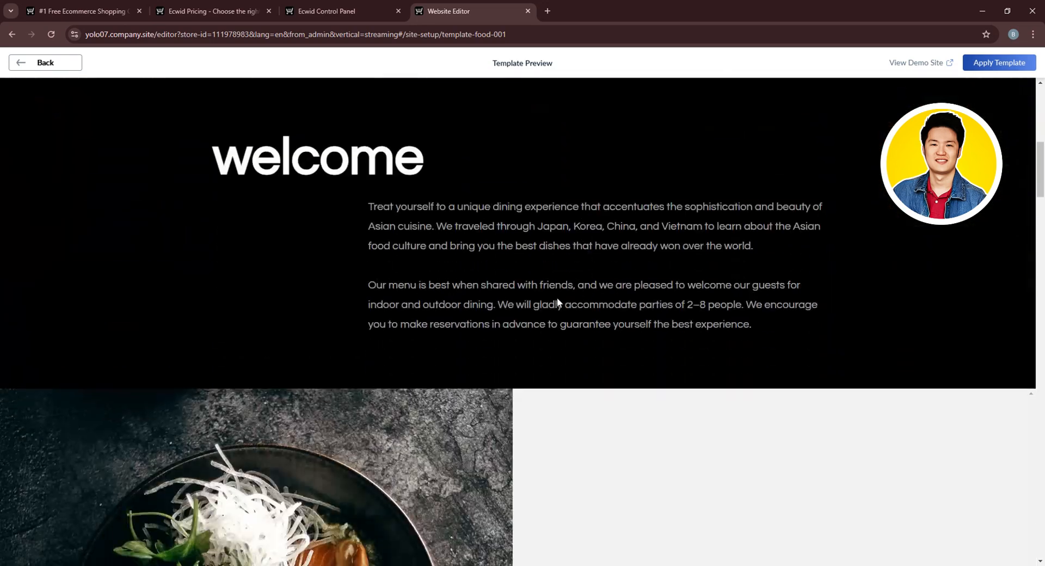
scroll(384, 256, down, 5)
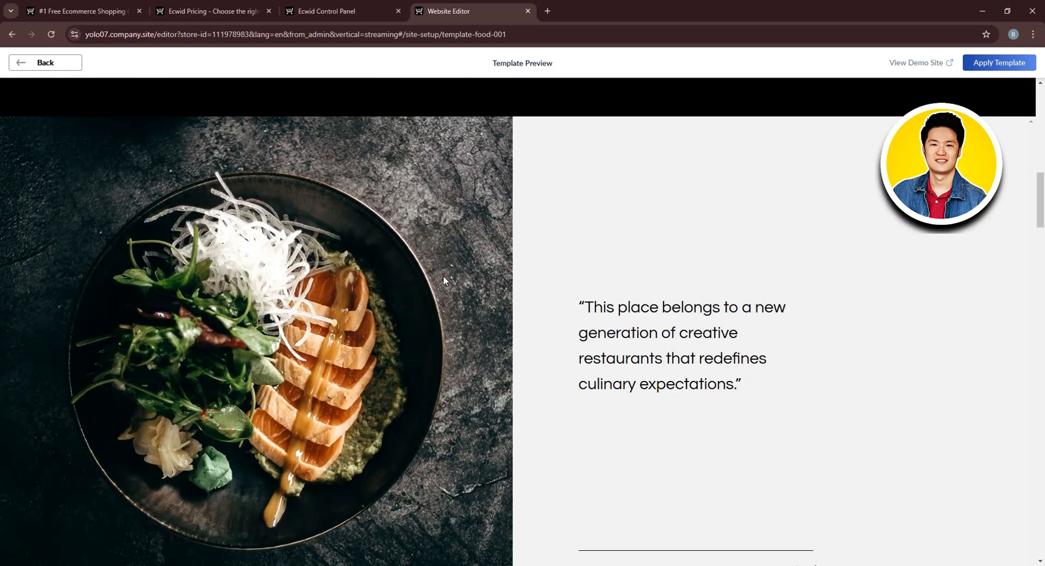
scroll(443, 290, down, 10)
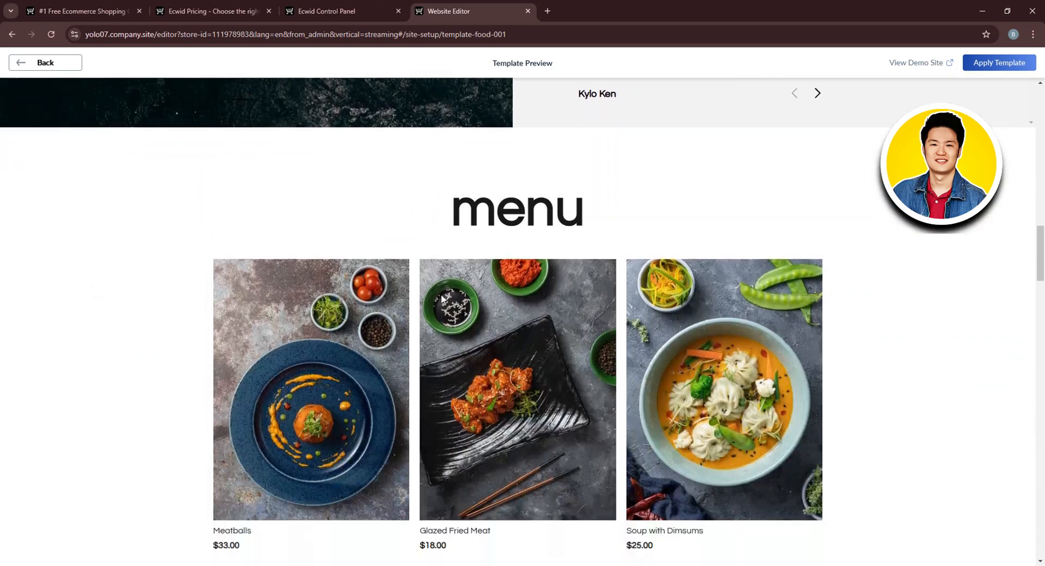
scroll(428, 331, down, 6)
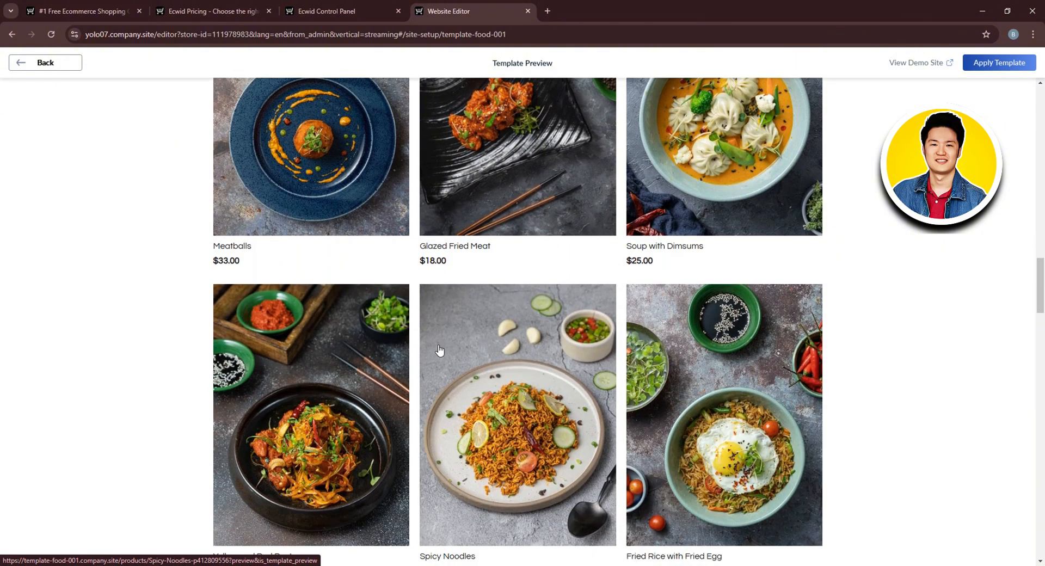
scroll(402, 351, down, 7)
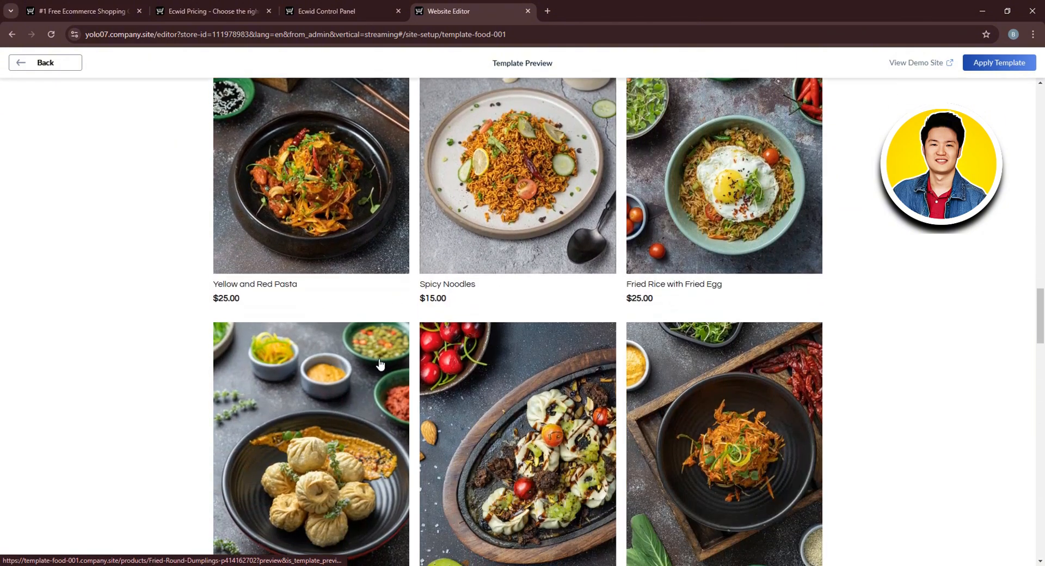
scroll(381, 364, down, 6)
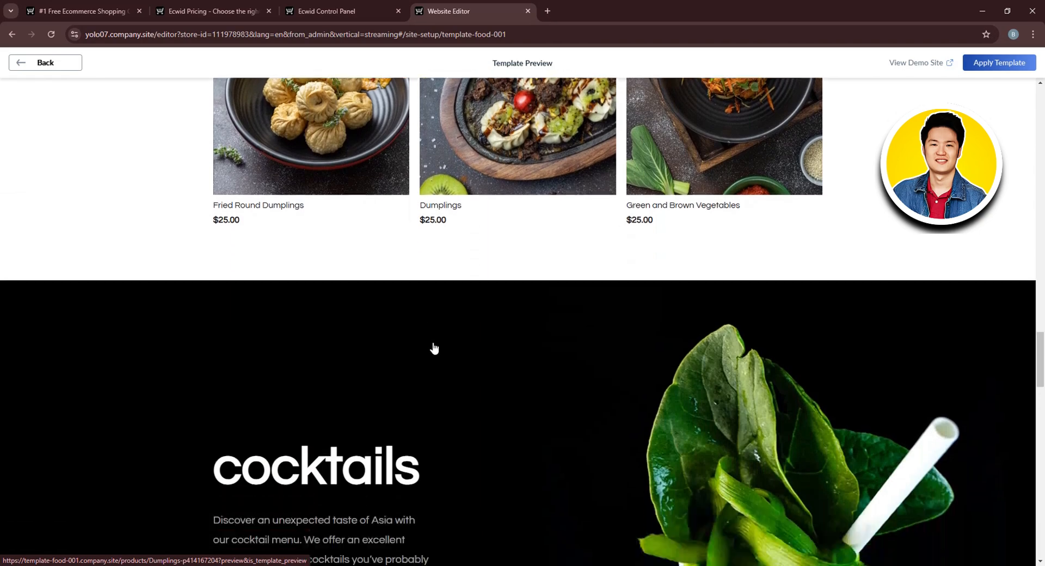
scroll(414, 348, down, 12)
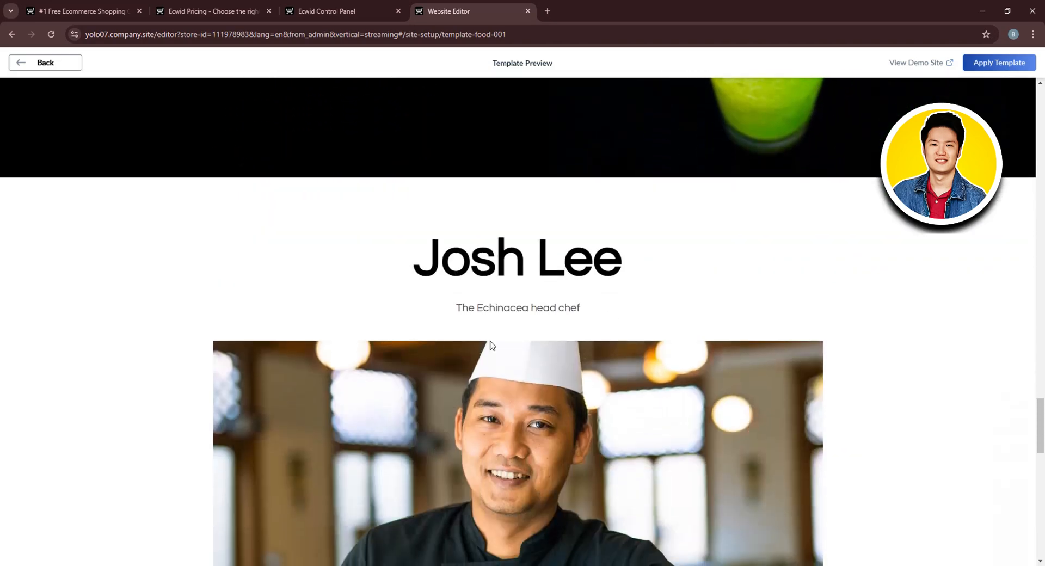
scroll(484, 345, down, 14)
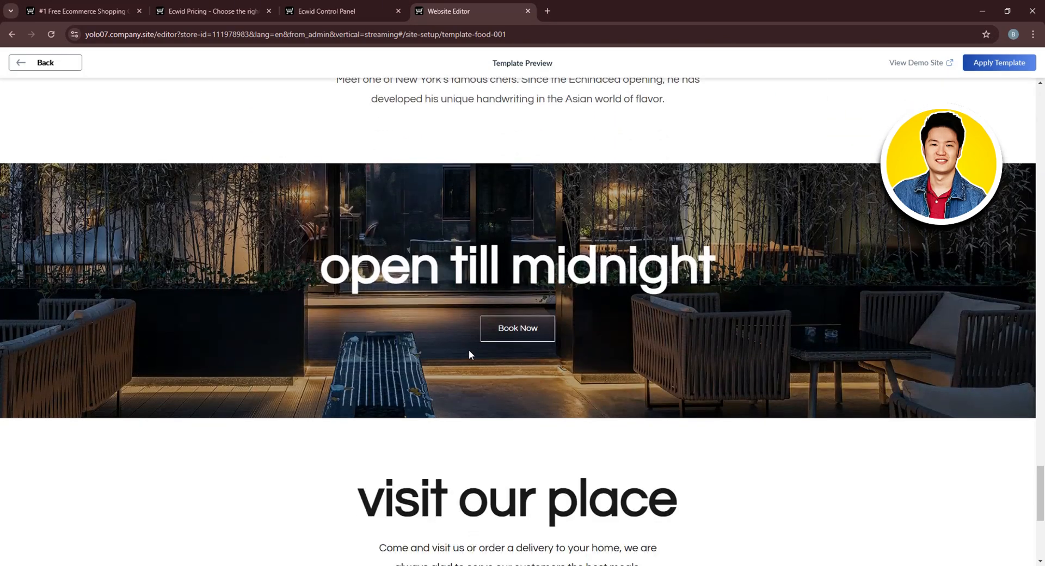
scroll(473, 356, up, 5)
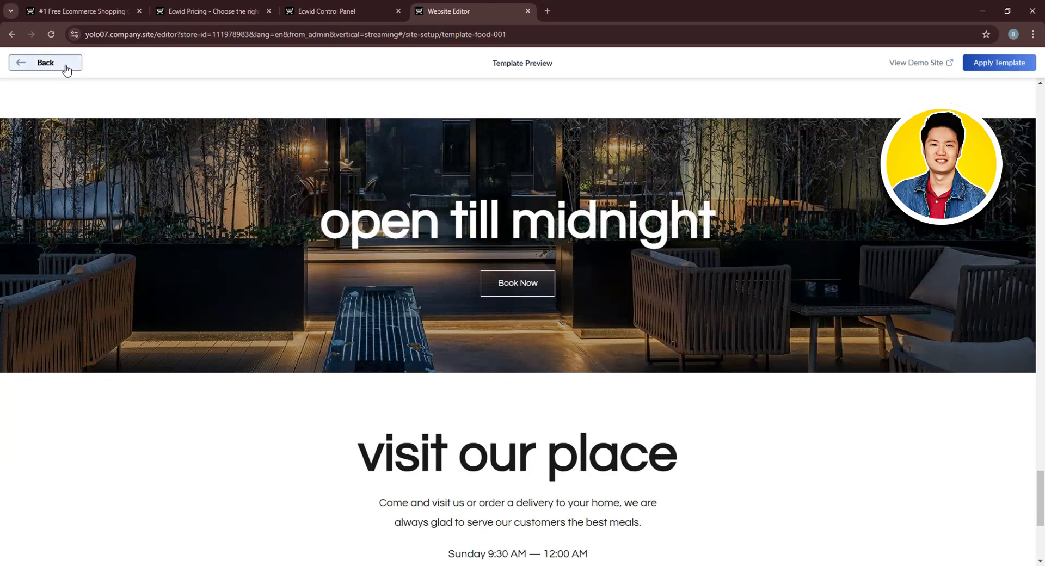
Return to the template list and apply the Echinacea template to the site
click(65, 67)
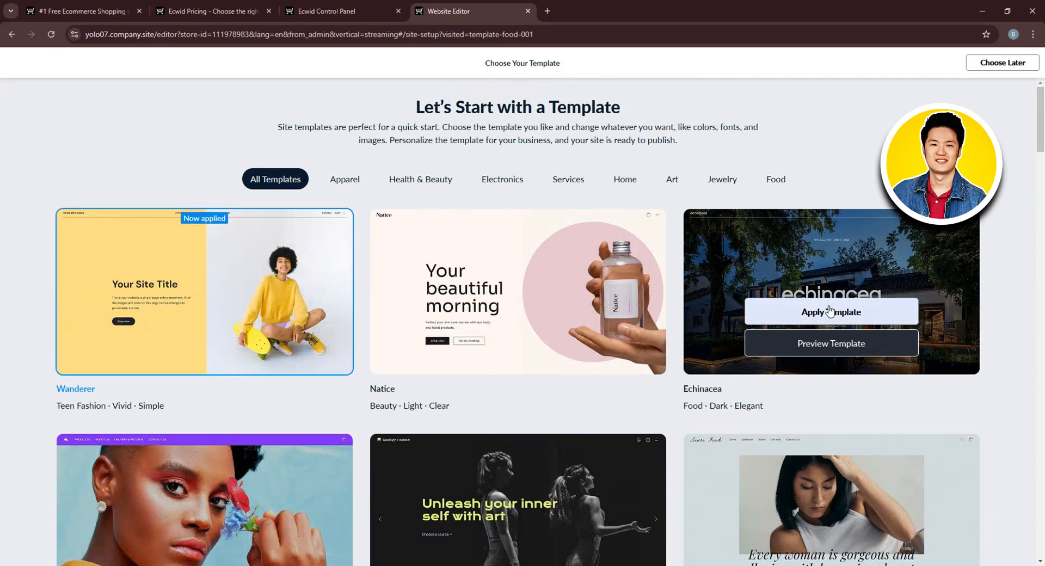
click(830, 311)
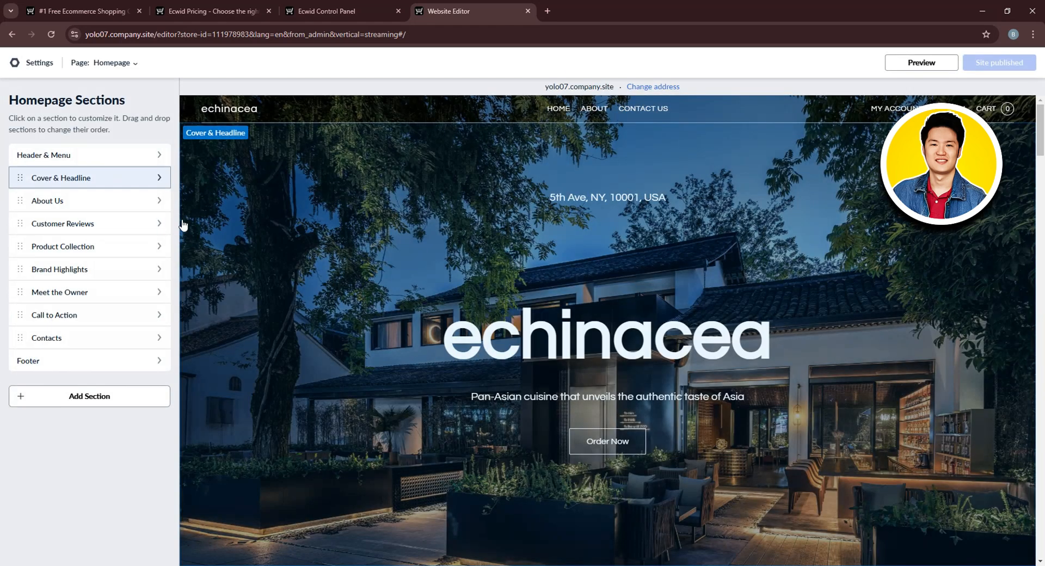
In the Header & Menu section, try the Image logo type for the site logo and switch it back to Text
click(114, 159)
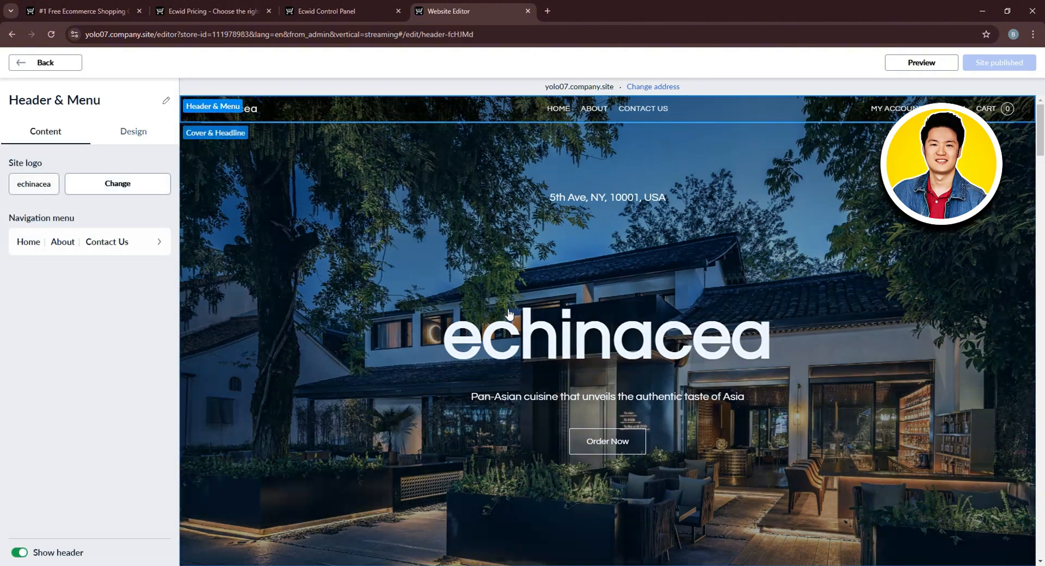
click(112, 184)
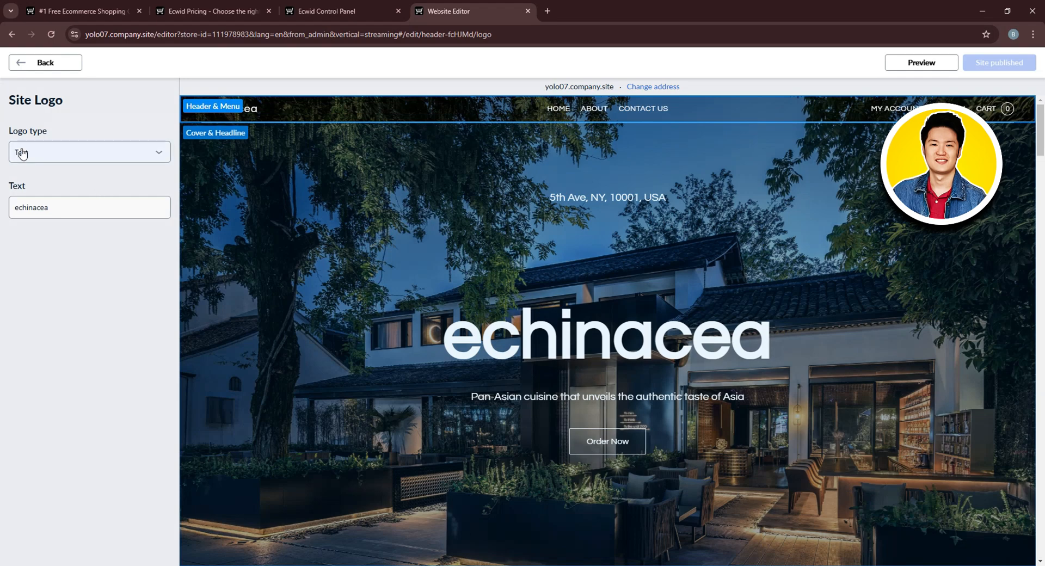
click(47, 154)
click(44, 172)
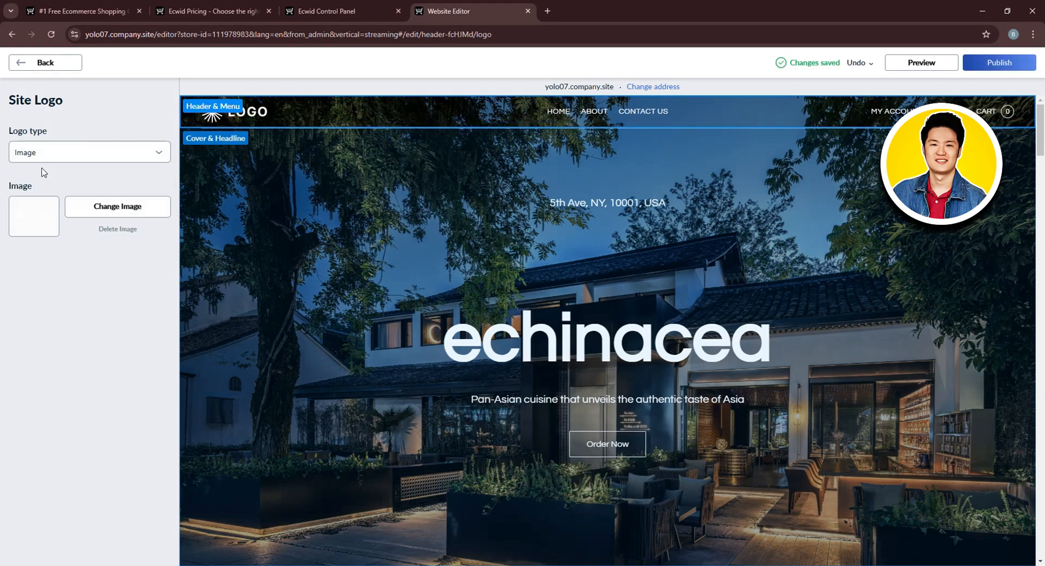
click(130, 155)
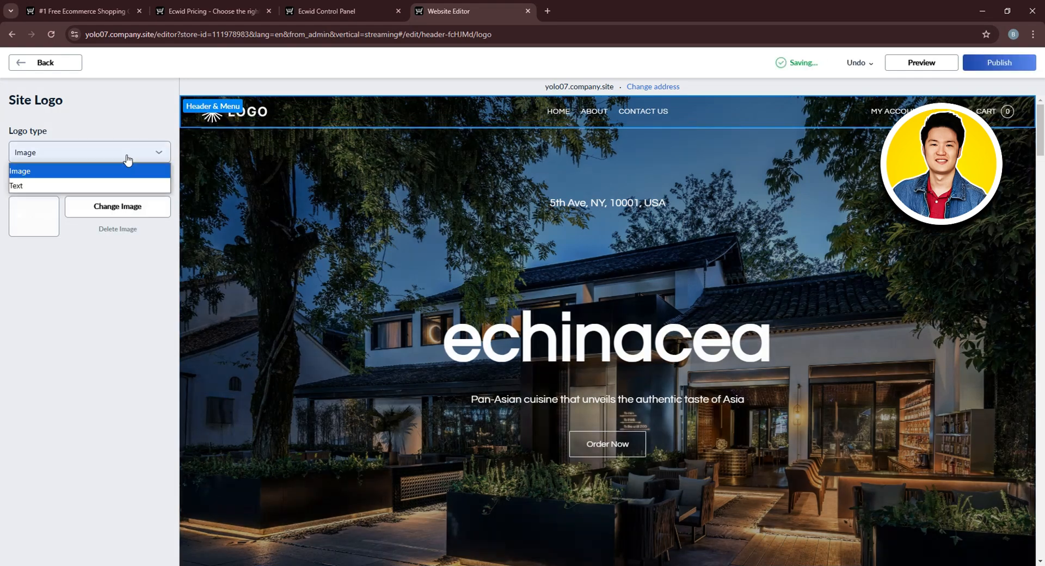
click(99, 181)
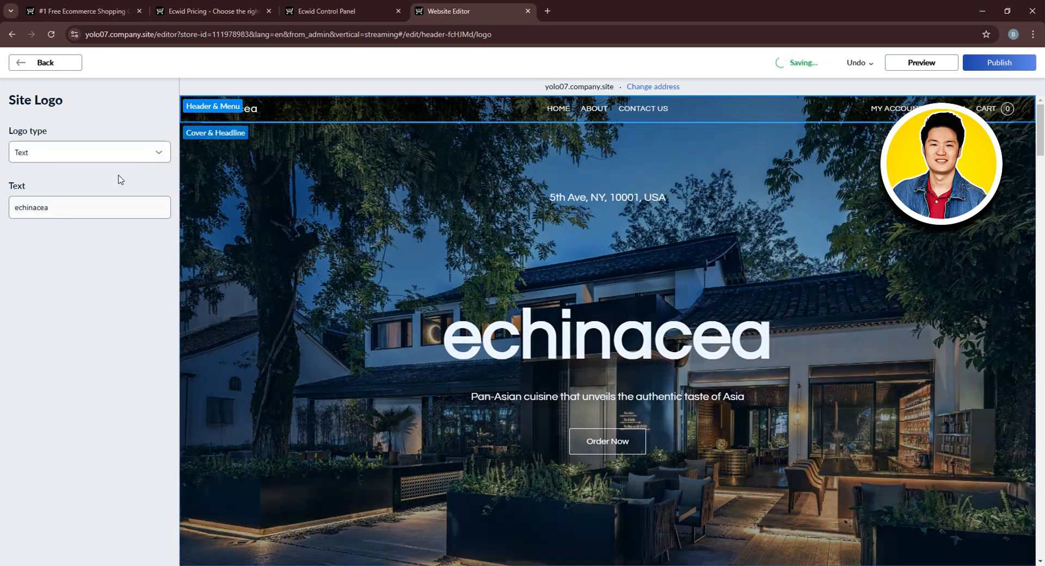
click(82, 205)
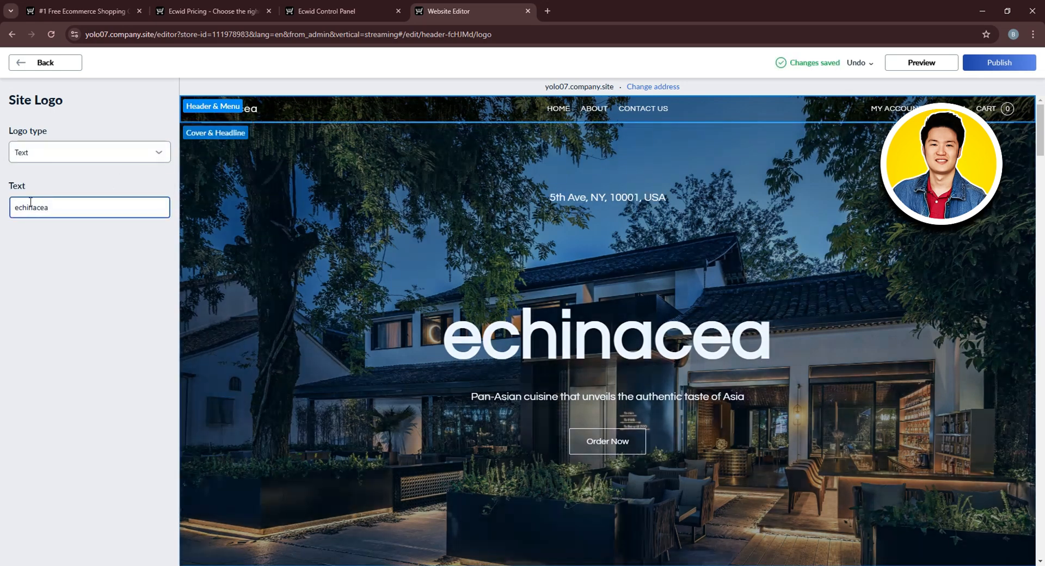
click(39, 63)
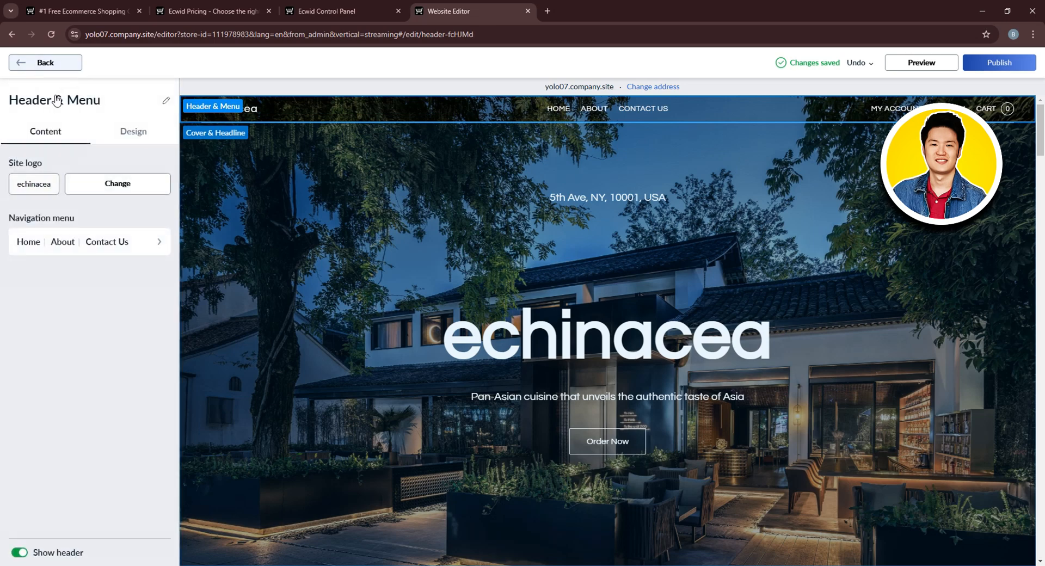
Switch the header to the layout with the logo centered above the menu, and view the site logo's design settings
click(135, 139)
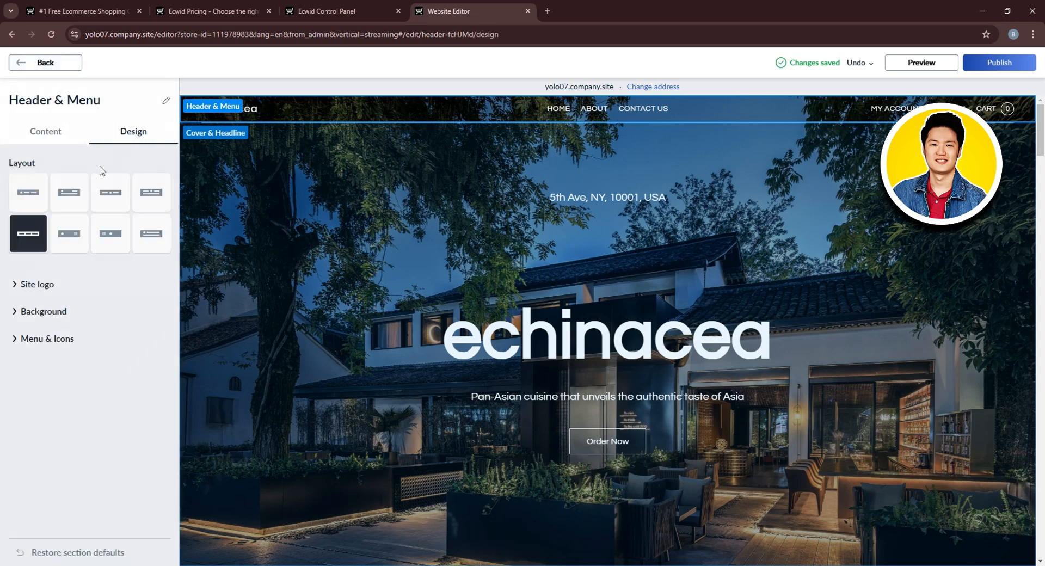
click(73, 234)
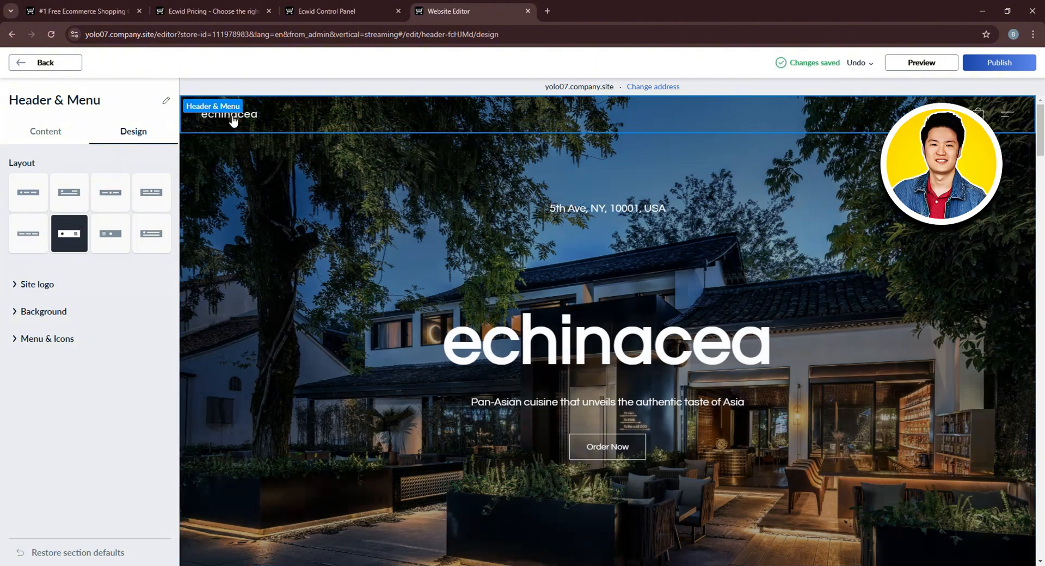
click(151, 192)
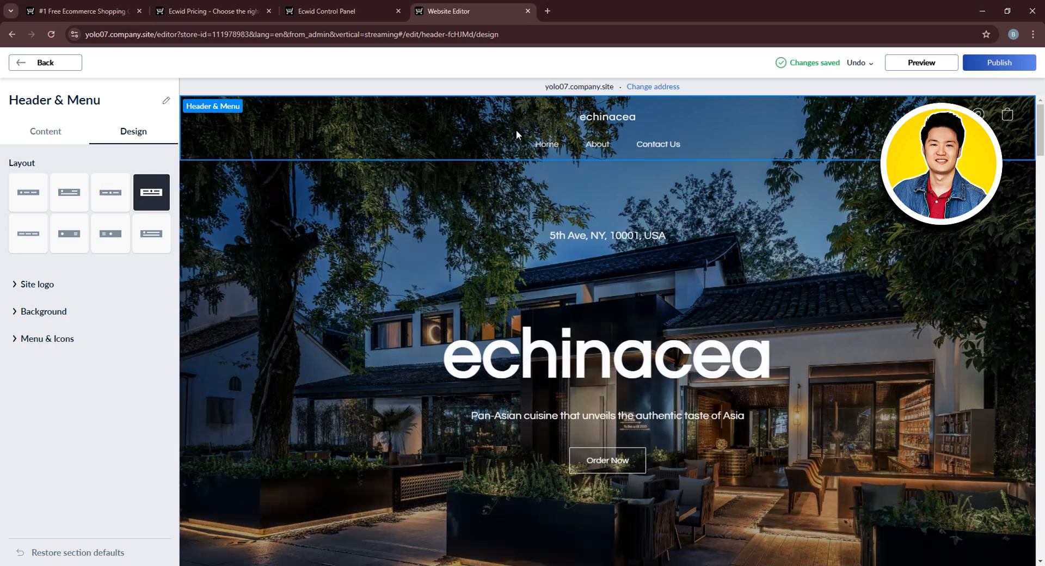
click(30, 285)
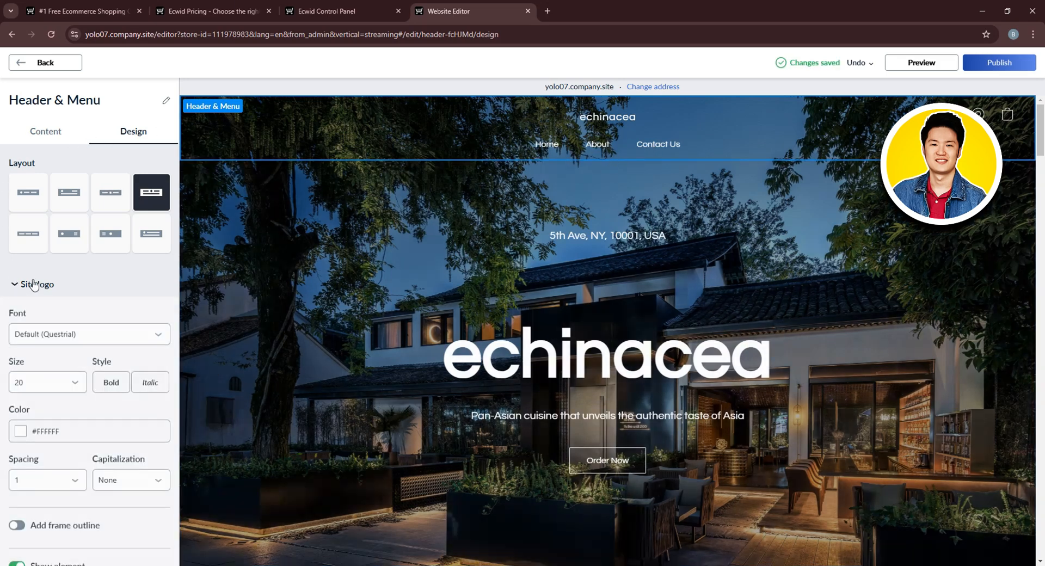
scroll(74, 294, down, 1)
click(22, 230)
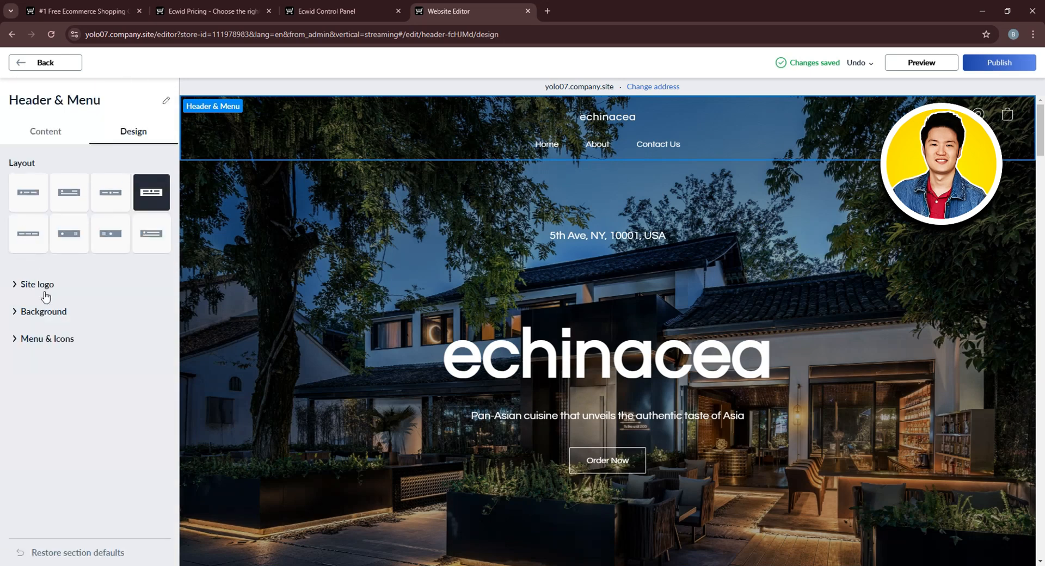
Try the Grayscale transparent and Solid color background styles on the header and set it back to Transparent
click(42, 311)
click(83, 362)
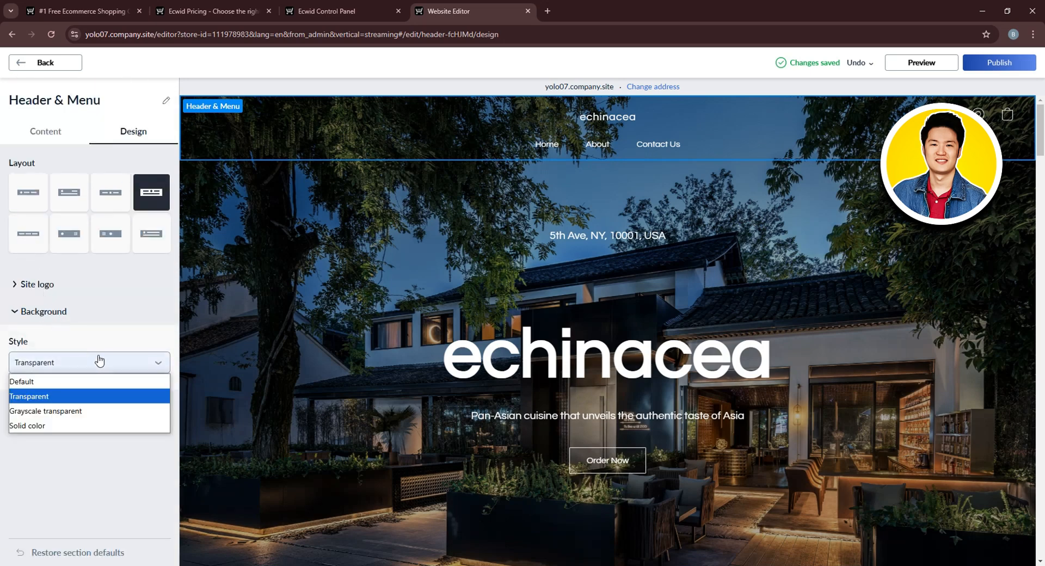
click(81, 412)
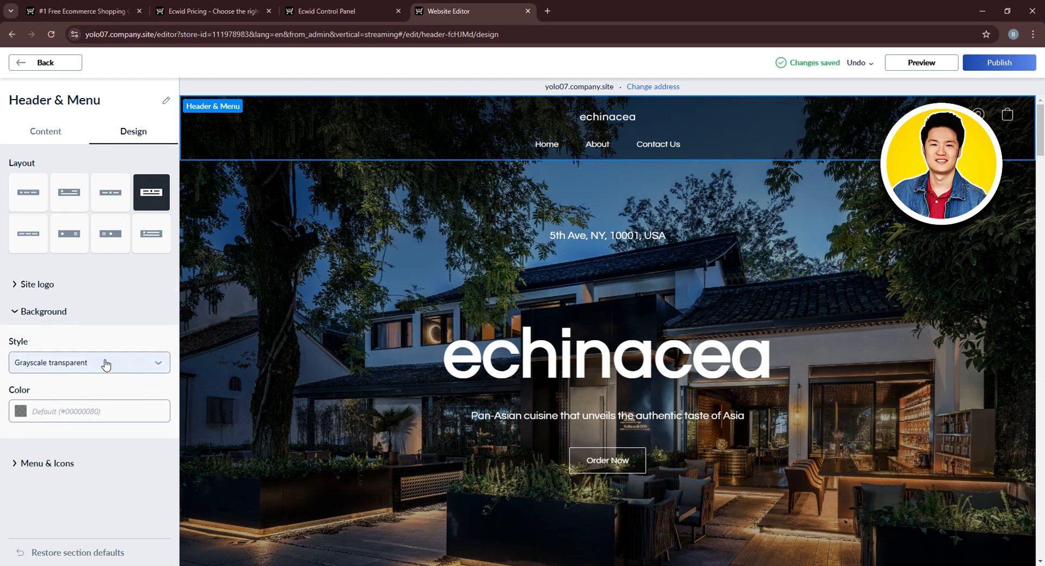
scroll(217, 366, down, 1)
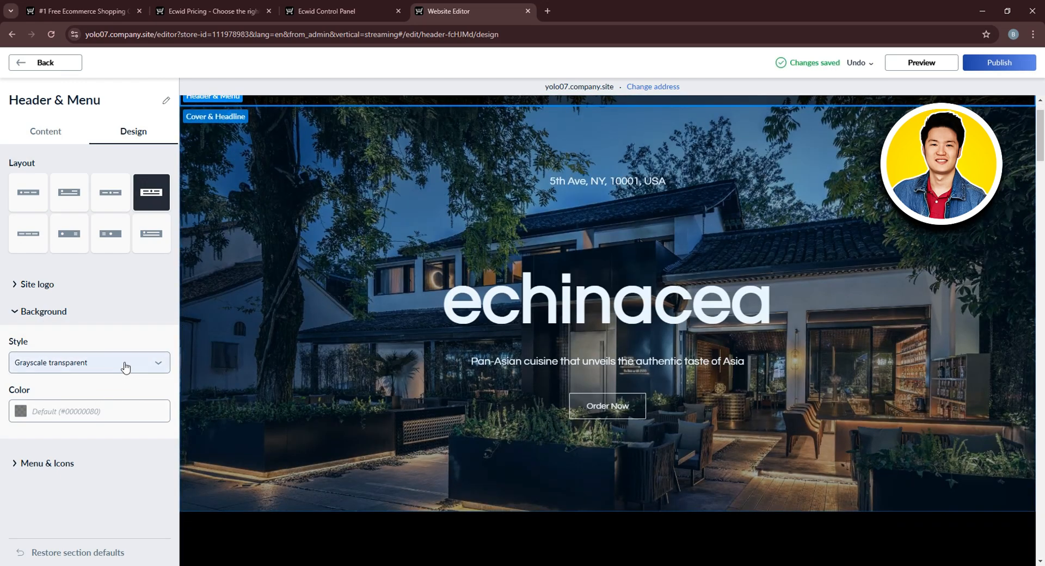
scroll(253, 337, up, 1)
click(148, 363)
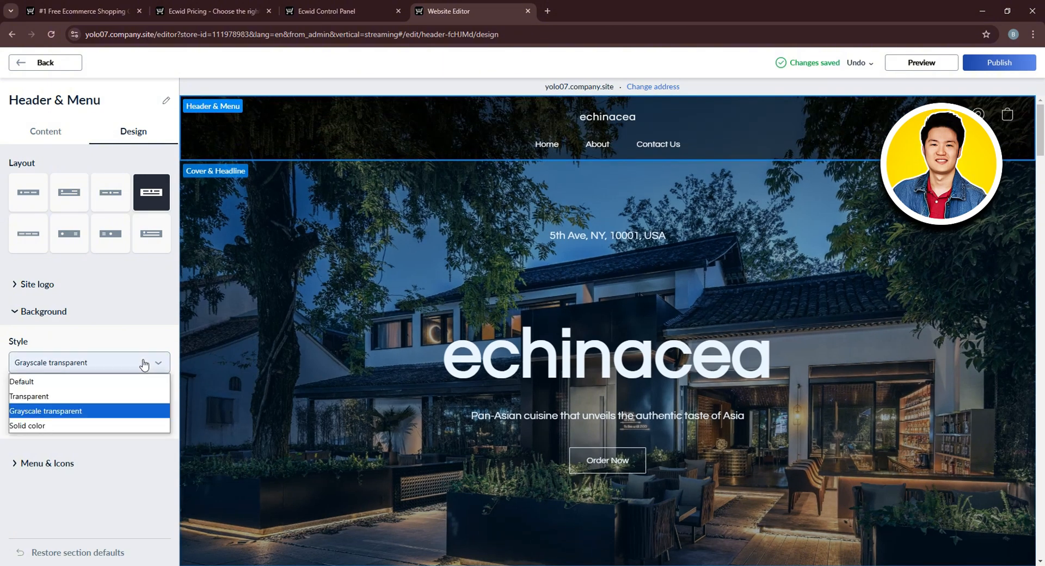
click(61, 411)
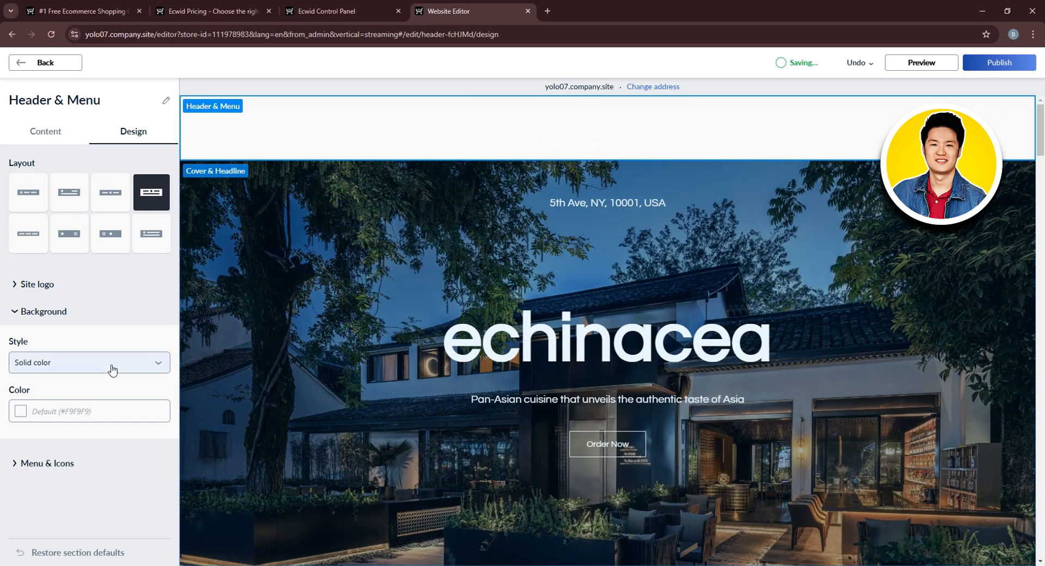
click(112, 365)
click(82, 393)
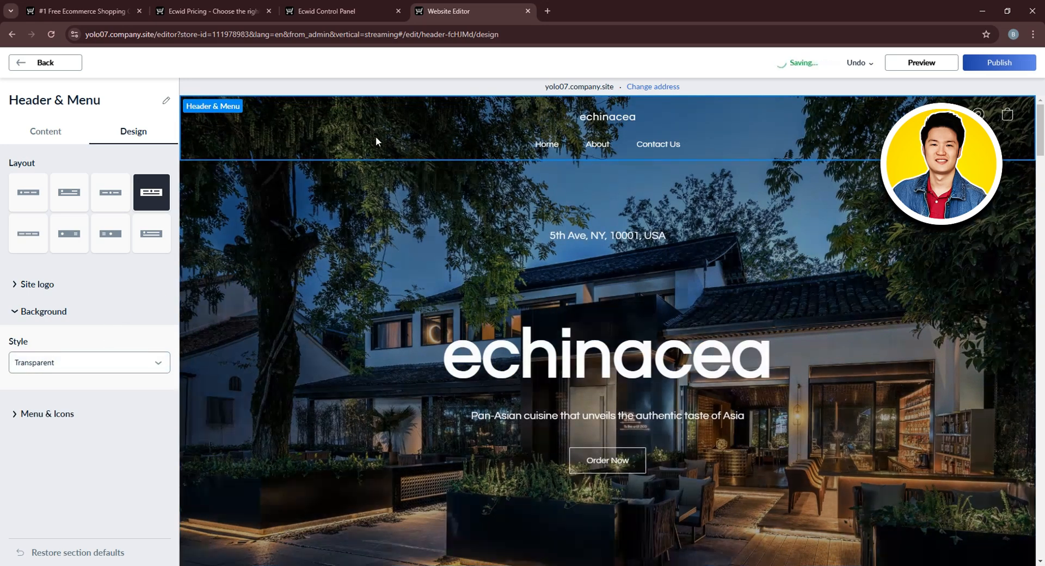
click(17, 313)
View the header's content options and the settings for adding a button, and leave them without adding one
click(30, 135)
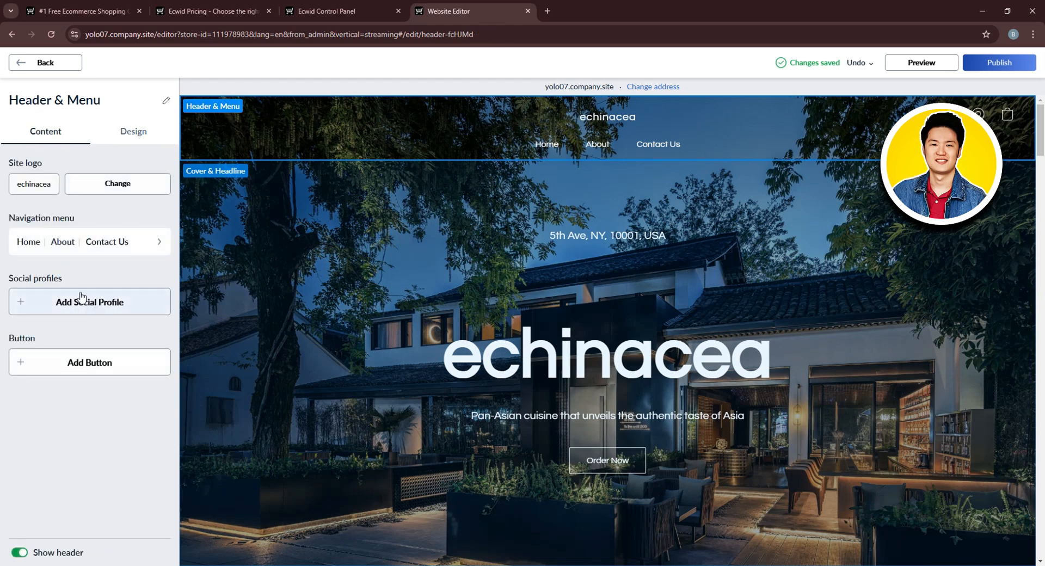
click(42, 368)
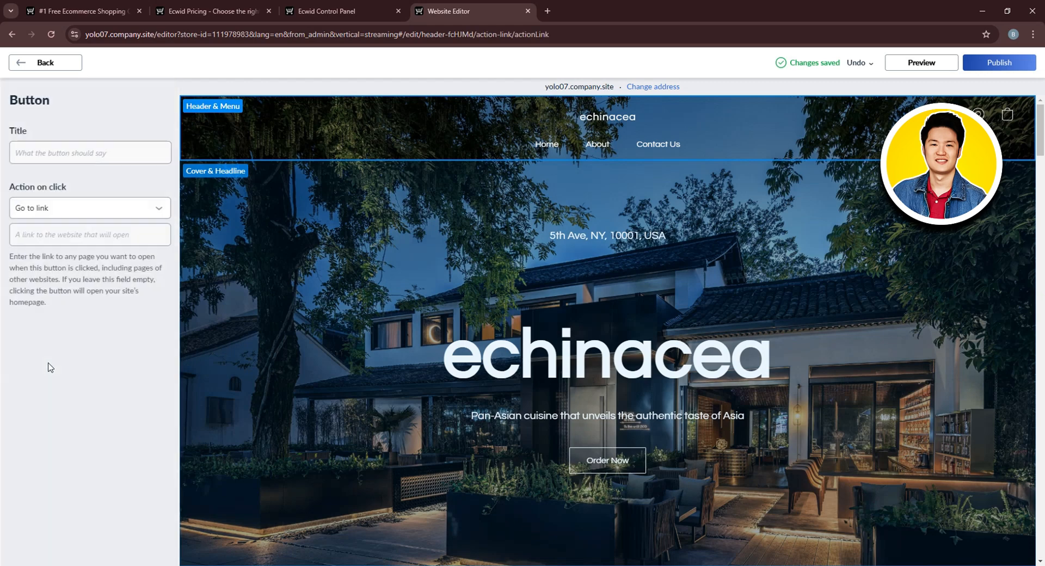
click(81, 153)
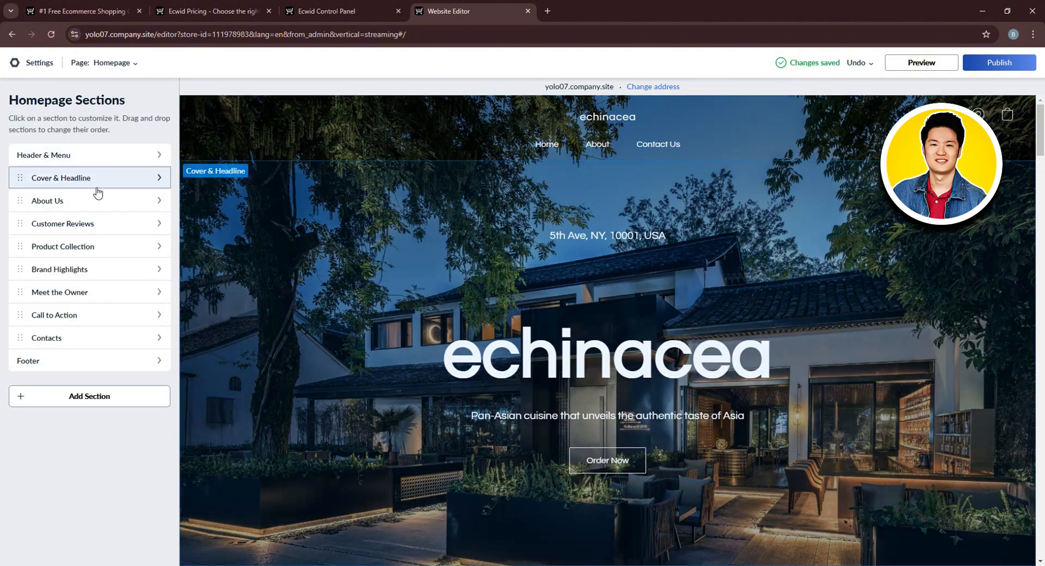
Replace the Cover & Headline section's image with 924085-classic-muscle-cars-wallpaper-2048x1152-720p from the Others (F:) drive
click(101, 185)
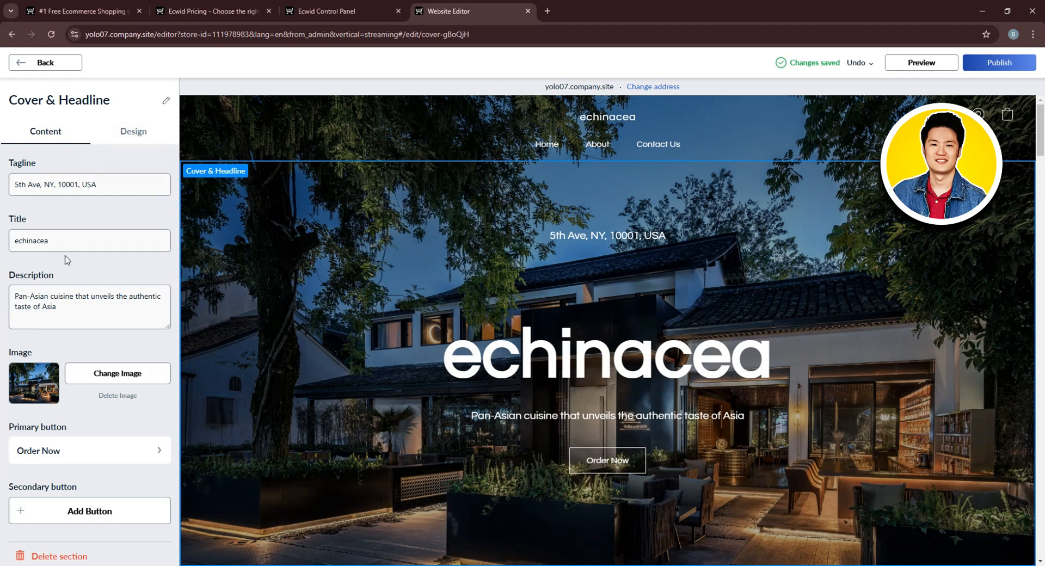
scroll(55, 286, down, 1)
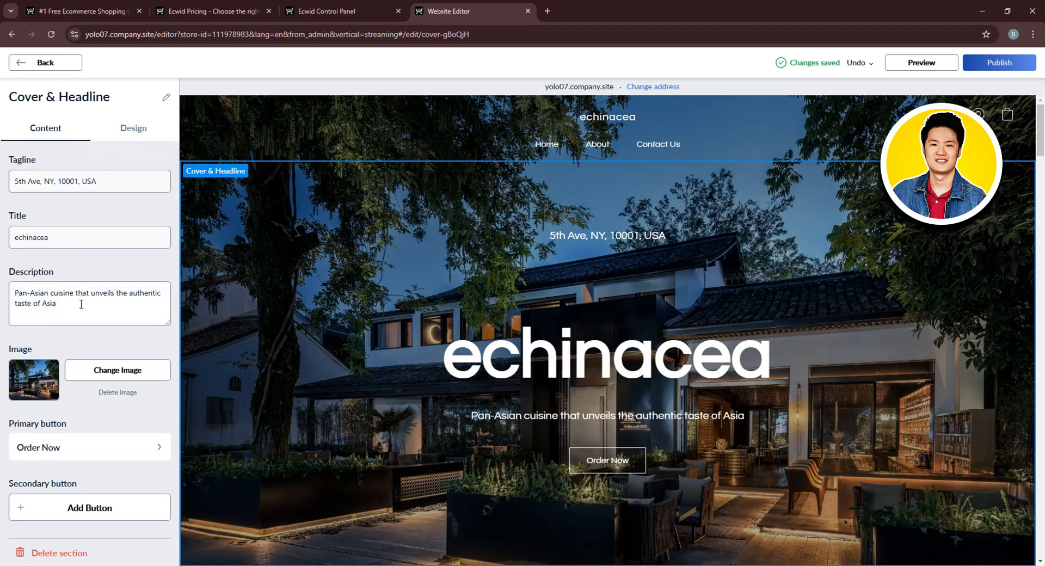
click(99, 373)
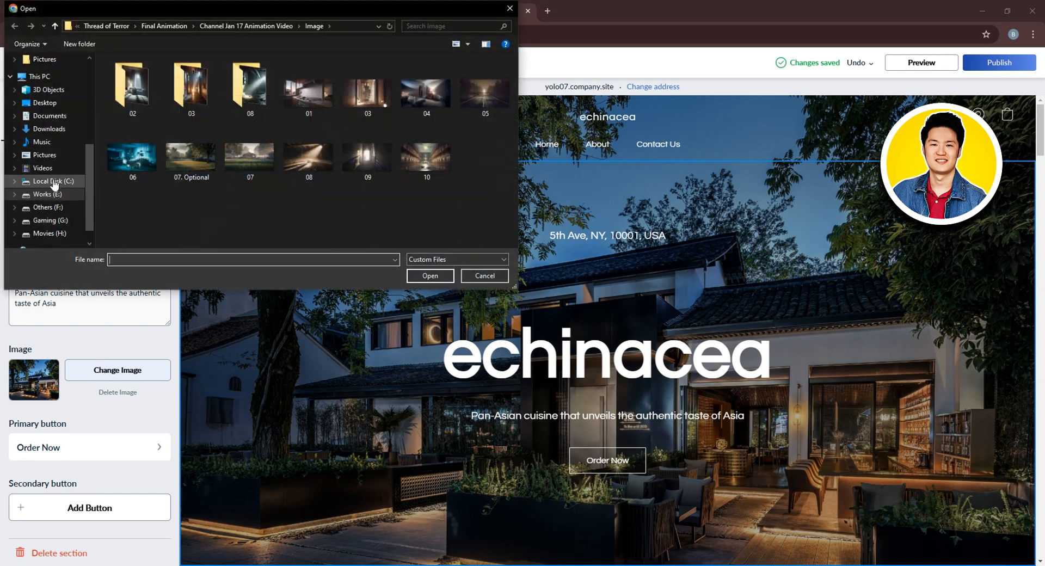
scroll(54, 185, up, 1)
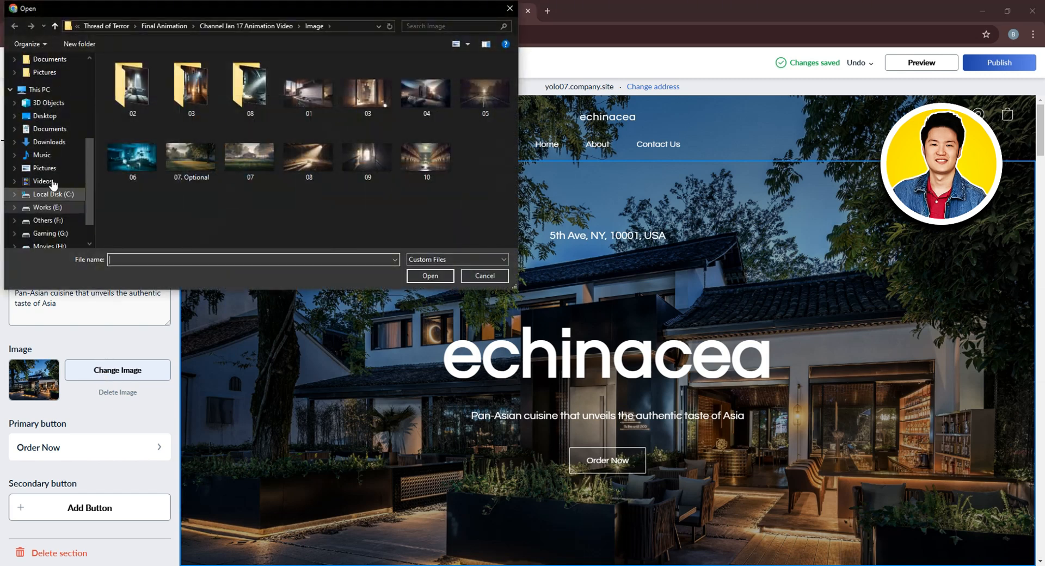
click(57, 221)
scroll(205, 207, down, 5)
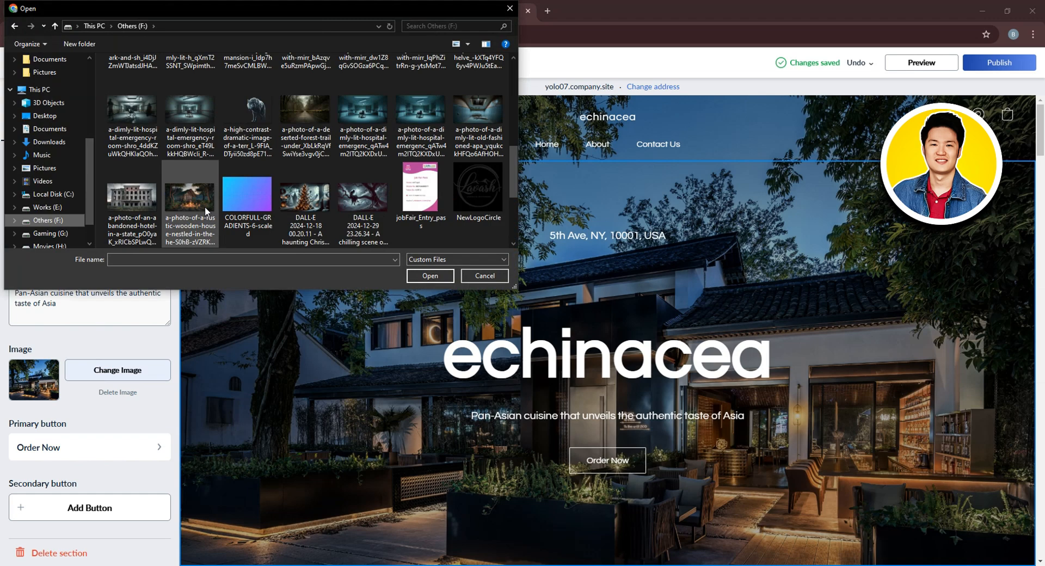
scroll(204, 207, down, 2)
scroll(204, 207, up, 2)
scroll(206, 212, up, 4)
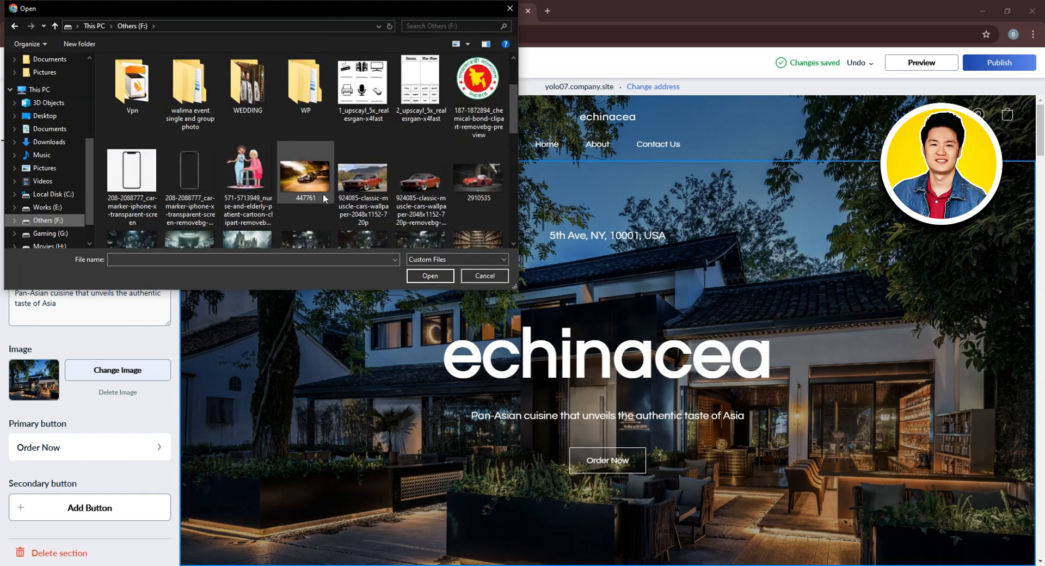
click(373, 178)
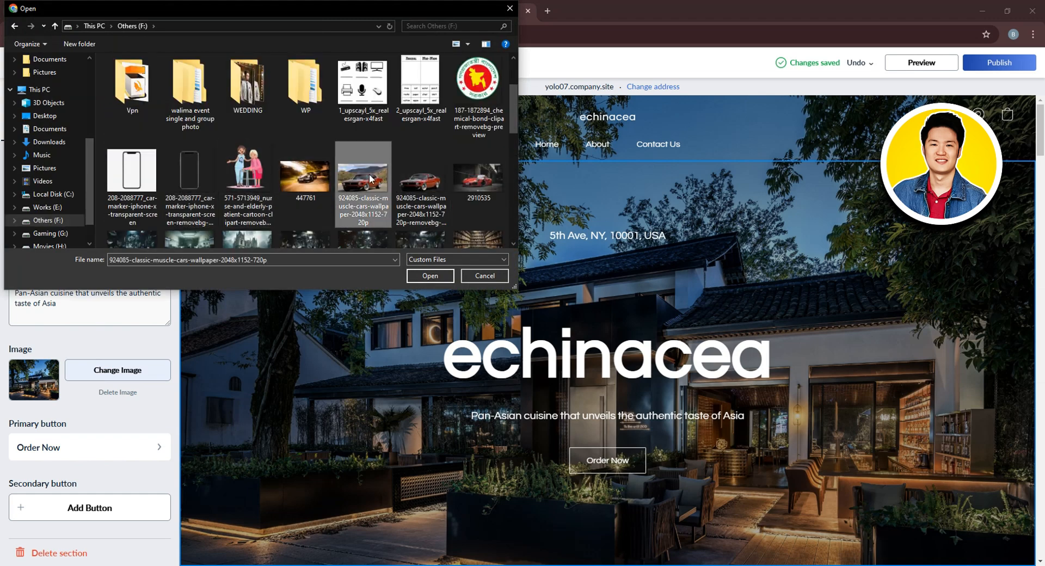
click(430, 275)
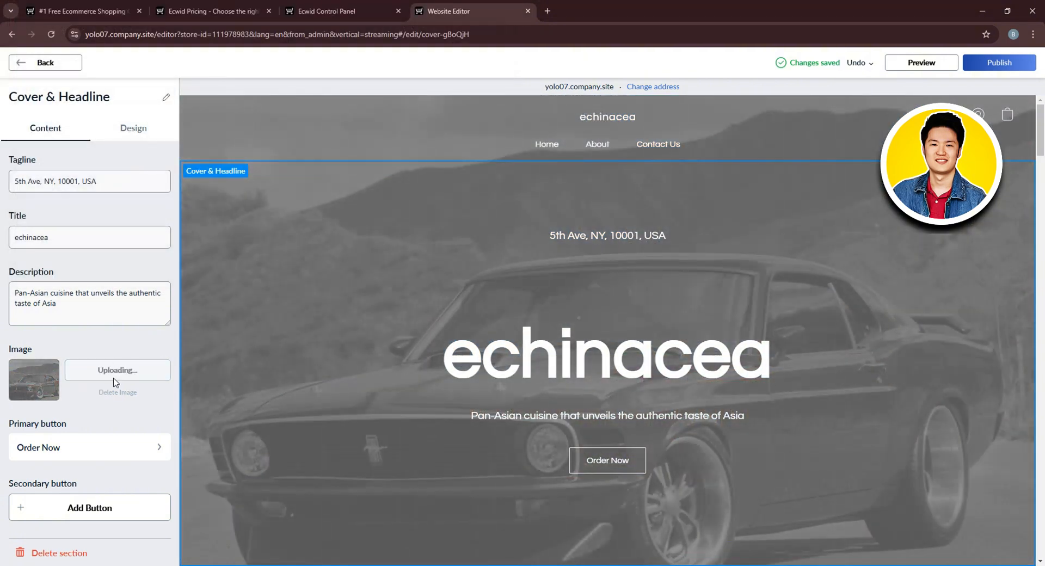
scroll(630, 326, down, 3)
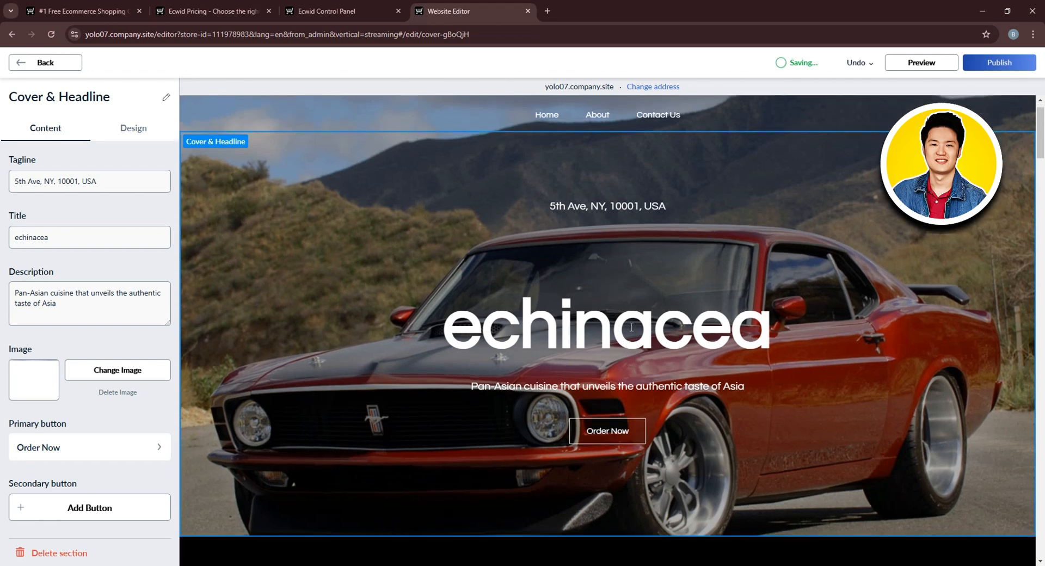
scroll(632, 330, up, 3)
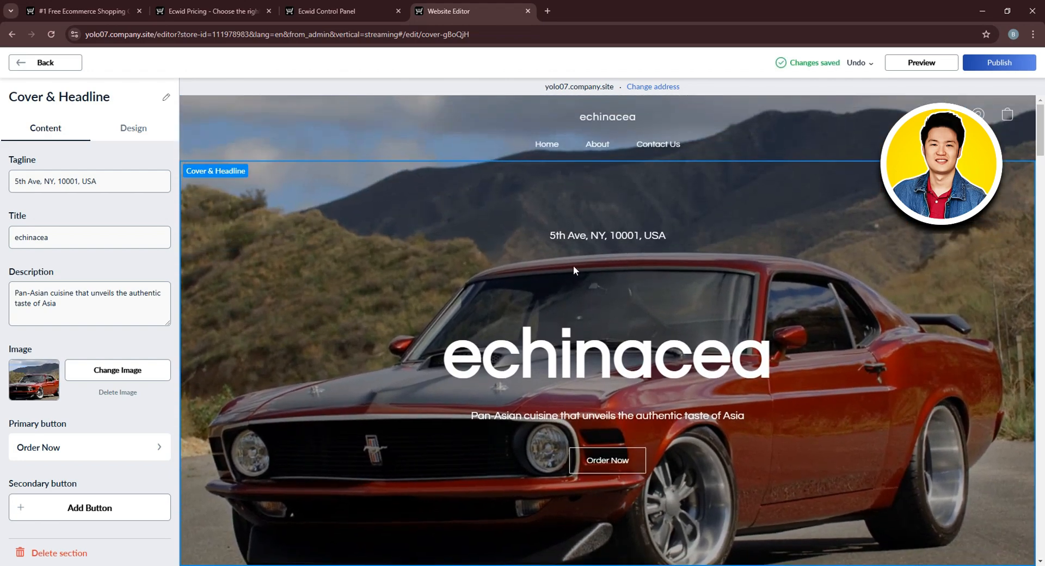
scroll(573, 267, down, 2)
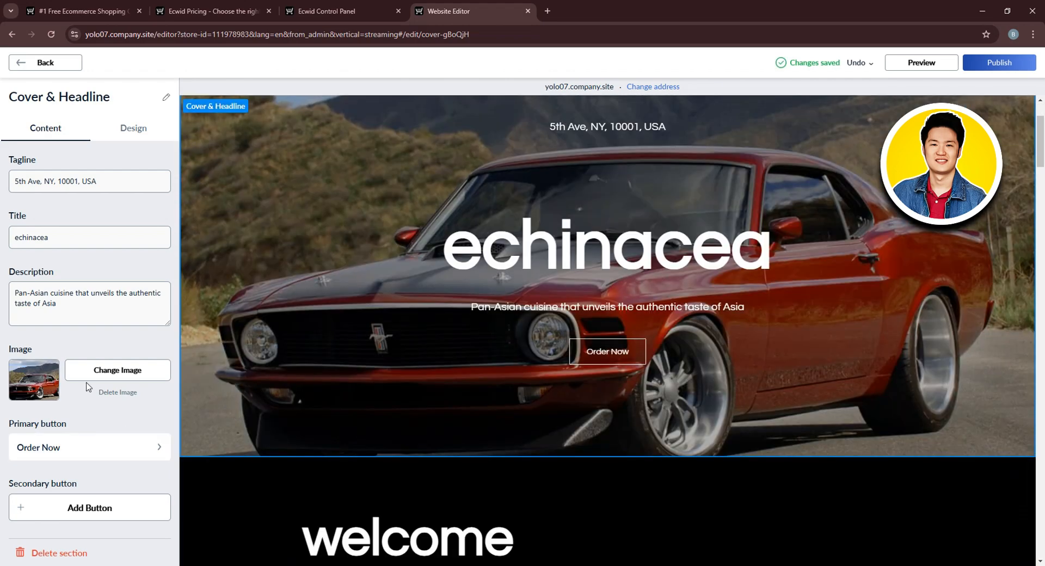
Try the Go to link and Compose email actions for the cover's primary button and set its action to Go to store
click(84, 451)
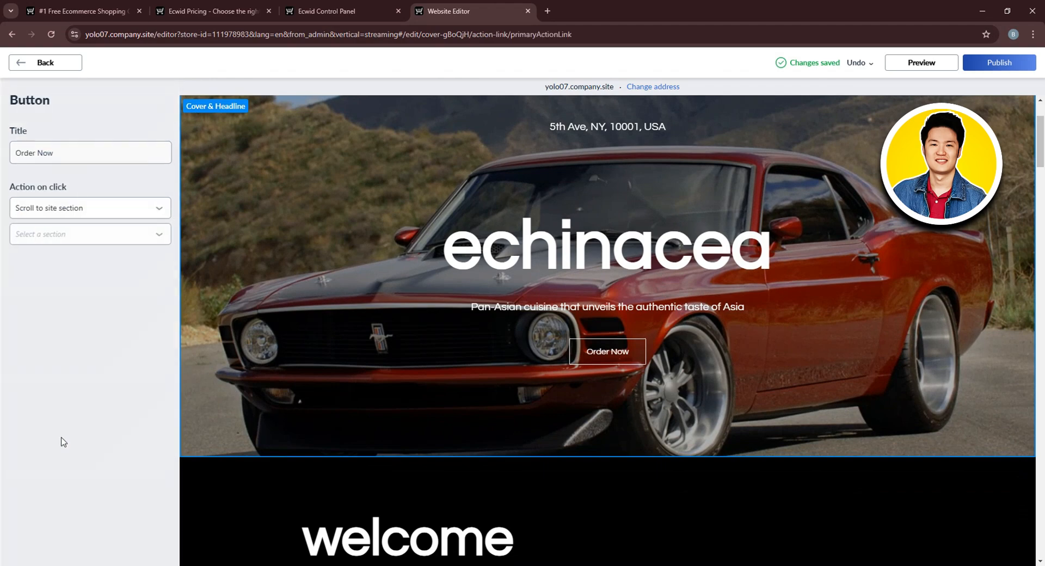
click(109, 210)
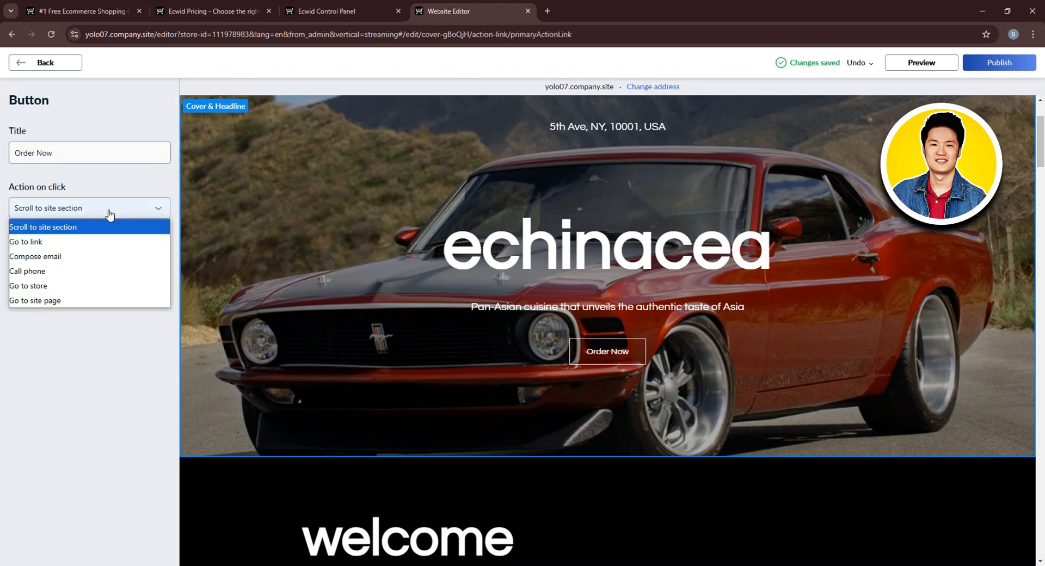
click(99, 241)
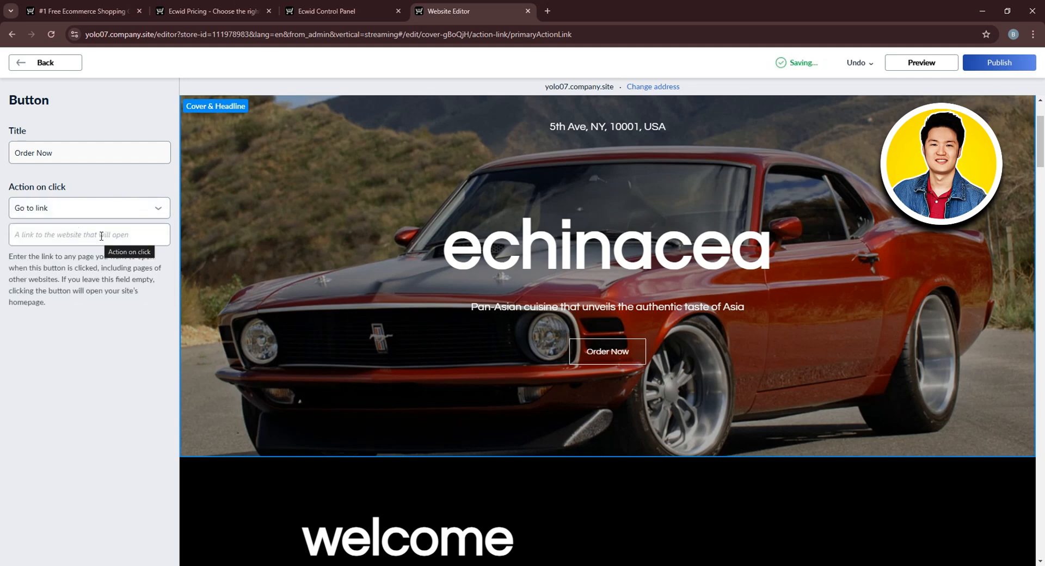
click(102, 211)
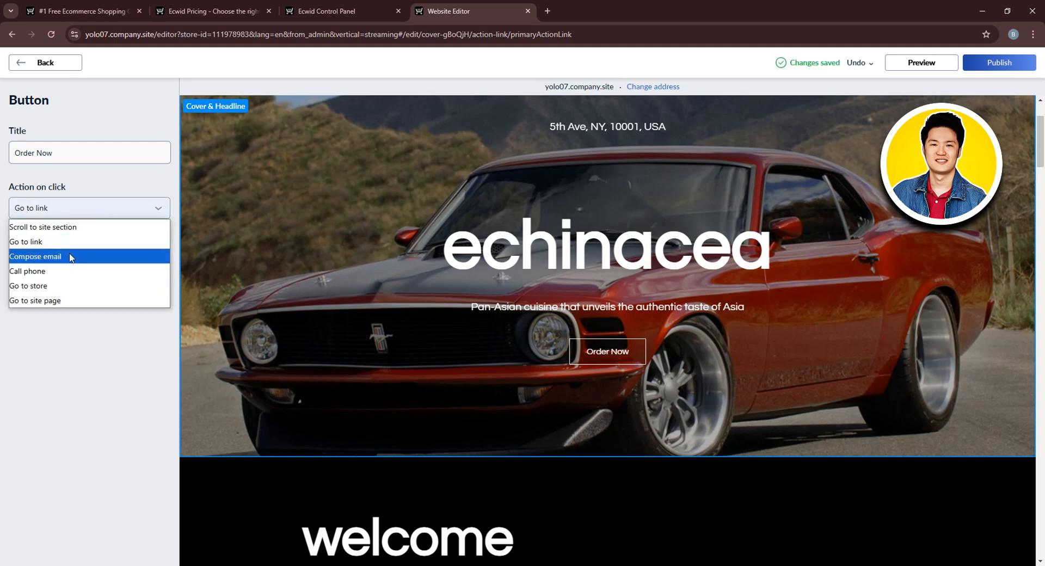
click(71, 257)
click(68, 215)
click(66, 281)
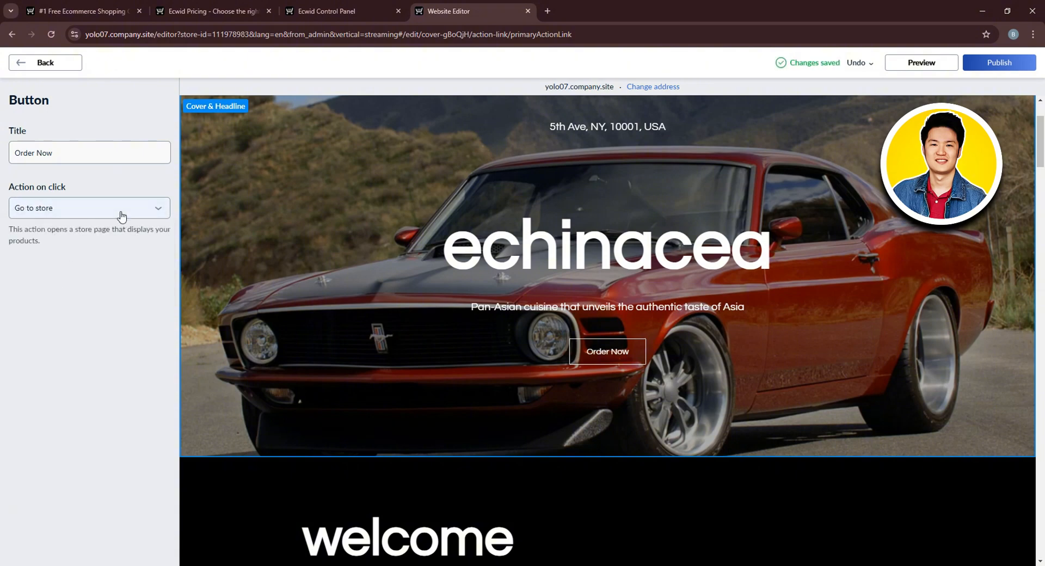
Change the primary button's title to "Buy Now !" and return to the Cover & Headline settings
click(80, 157)
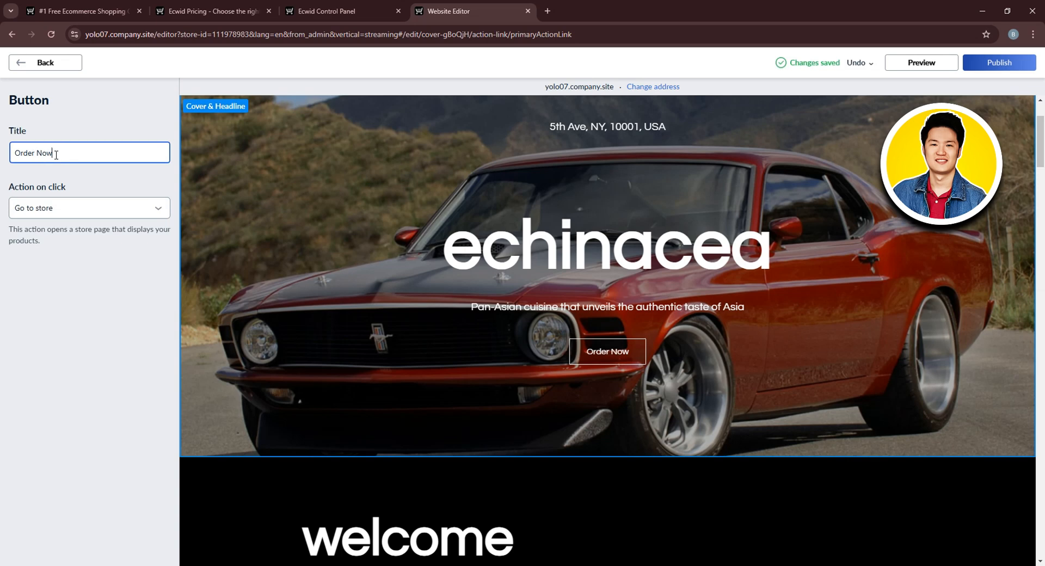
drag(56, 155, 8, 159)
text(B)
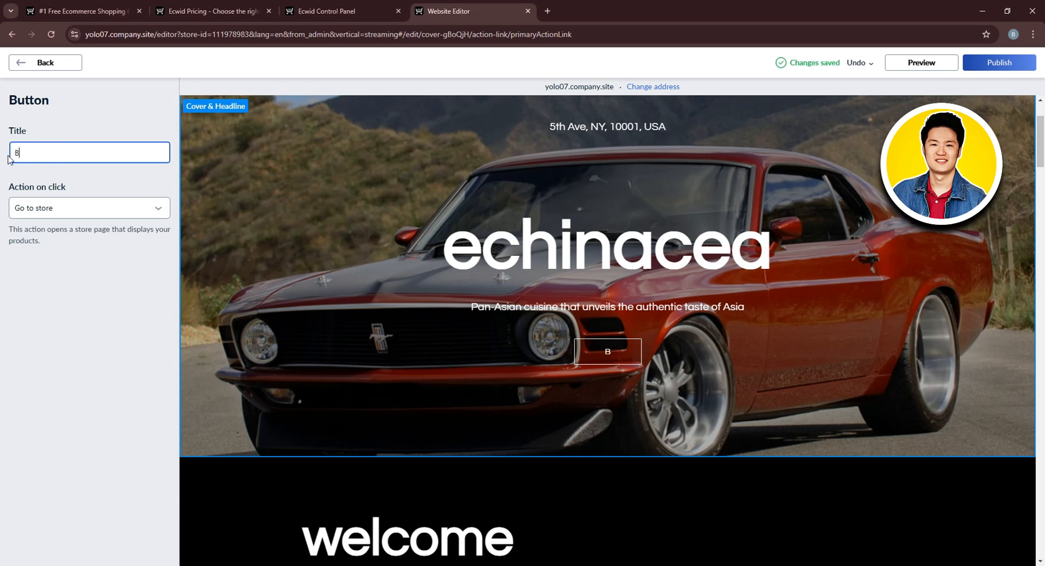
text(uy Now!)
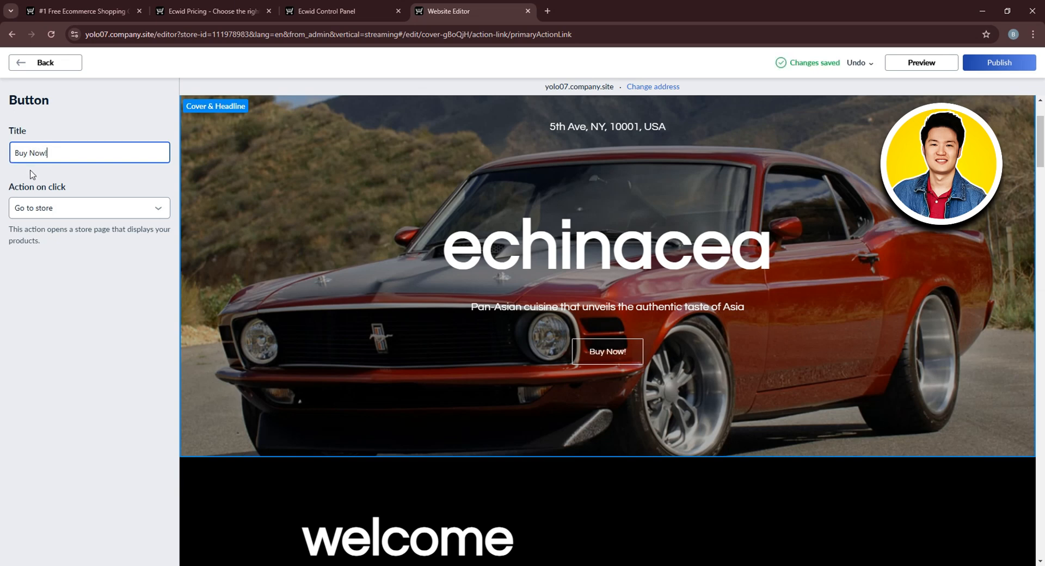
key(Left)
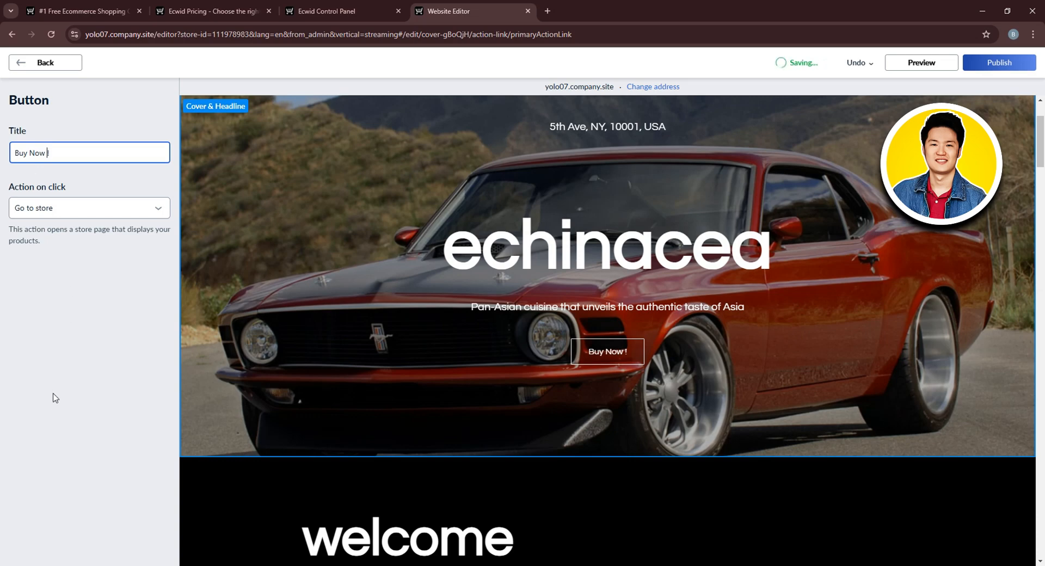
click(56, 400)
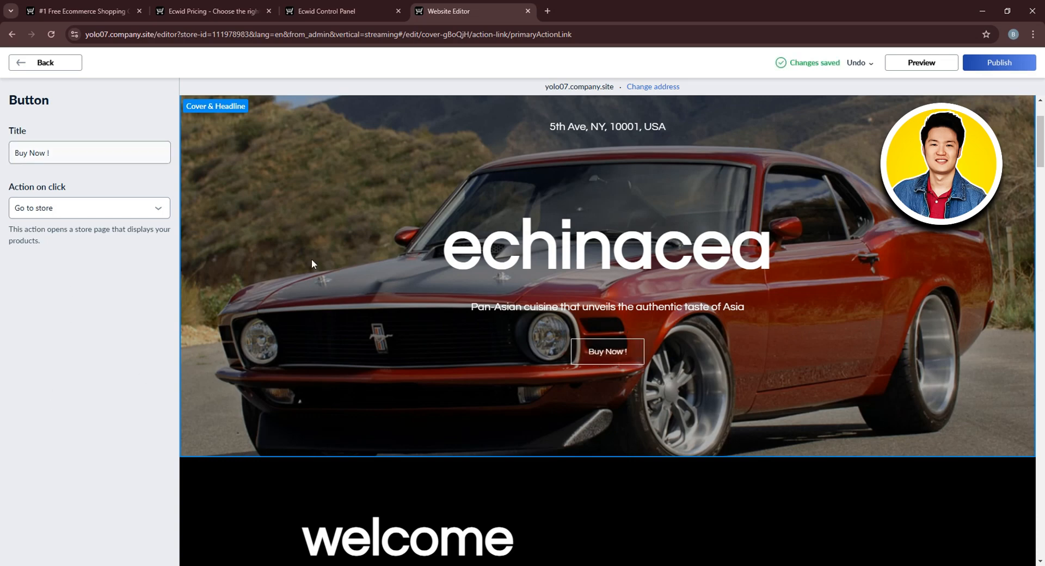
click(48, 62)
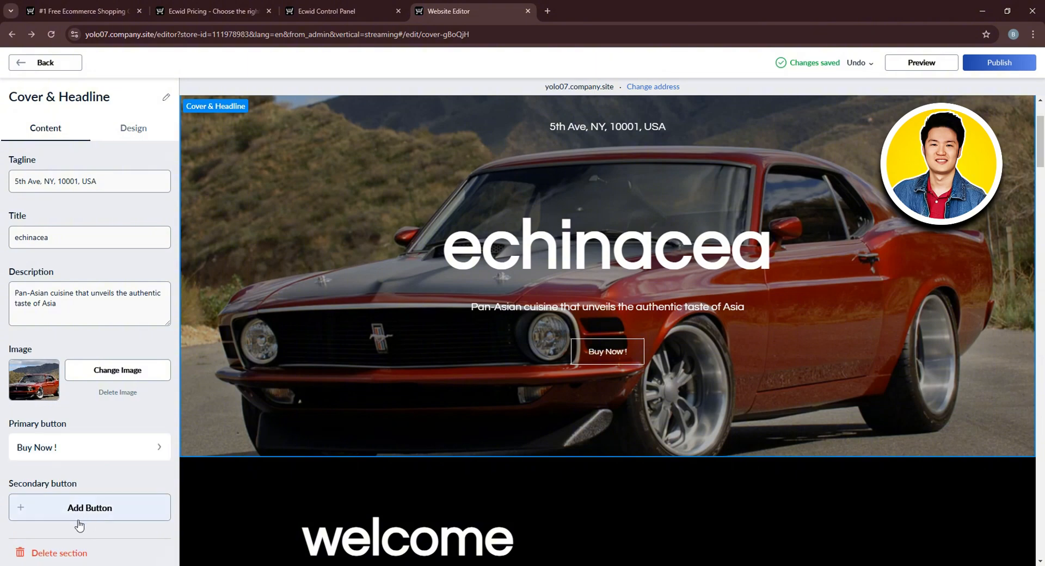
Change the About Us section's title to "welcome to our site"
click(44, 63)
click(96, 201)
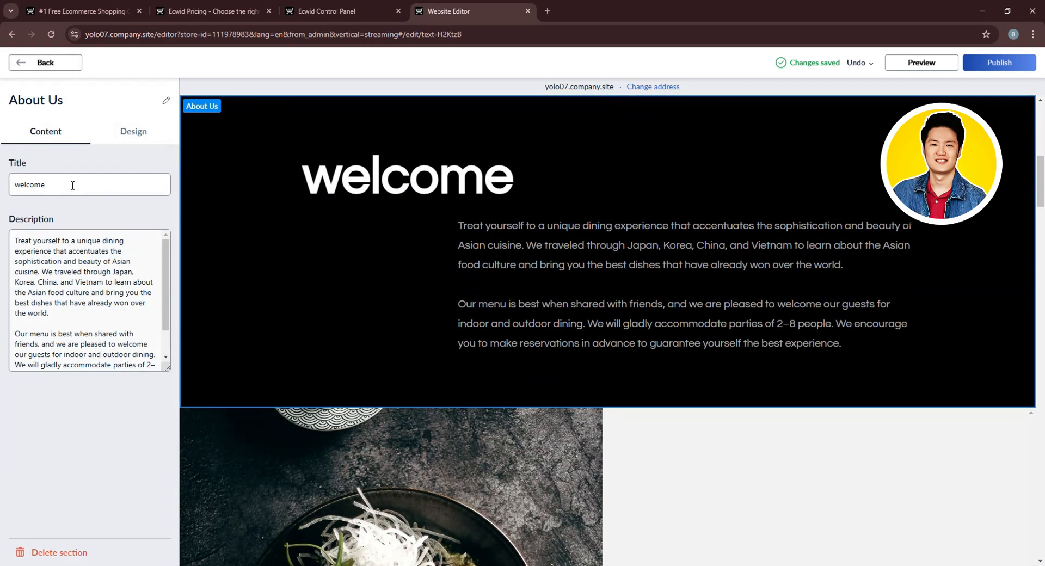
click(51, 187)
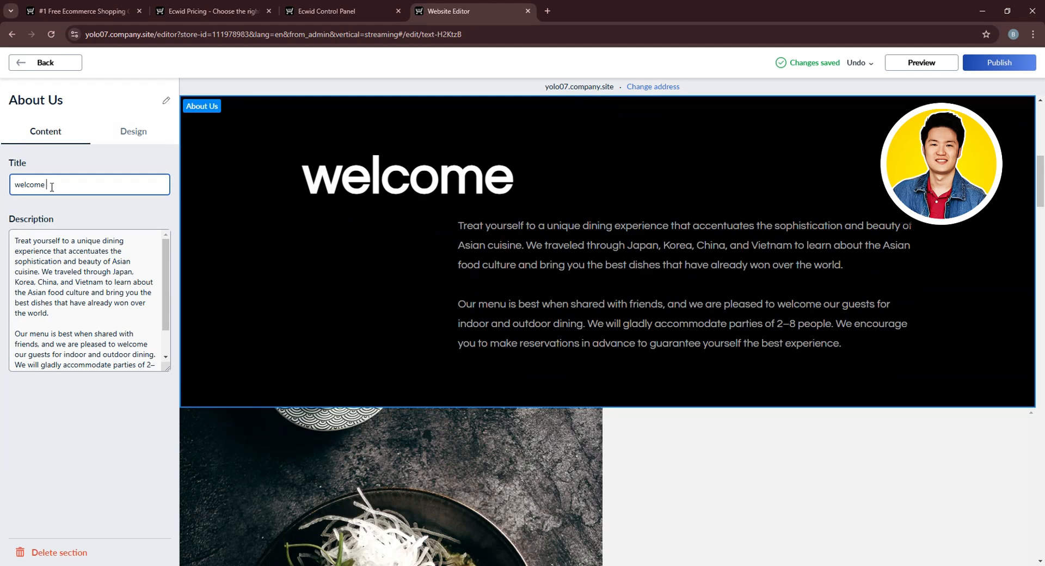
text(to o)
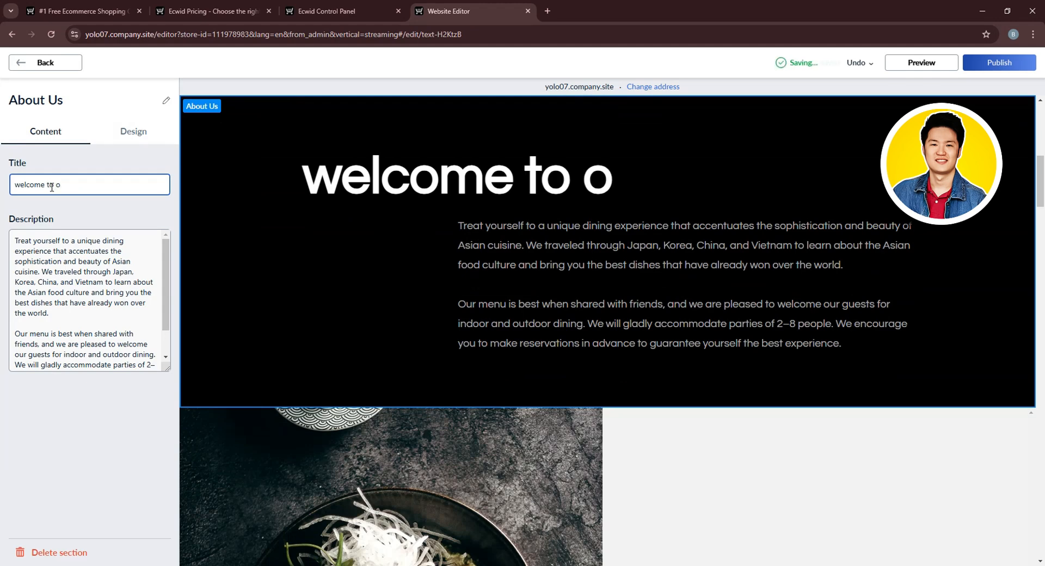
text(ur sitw)
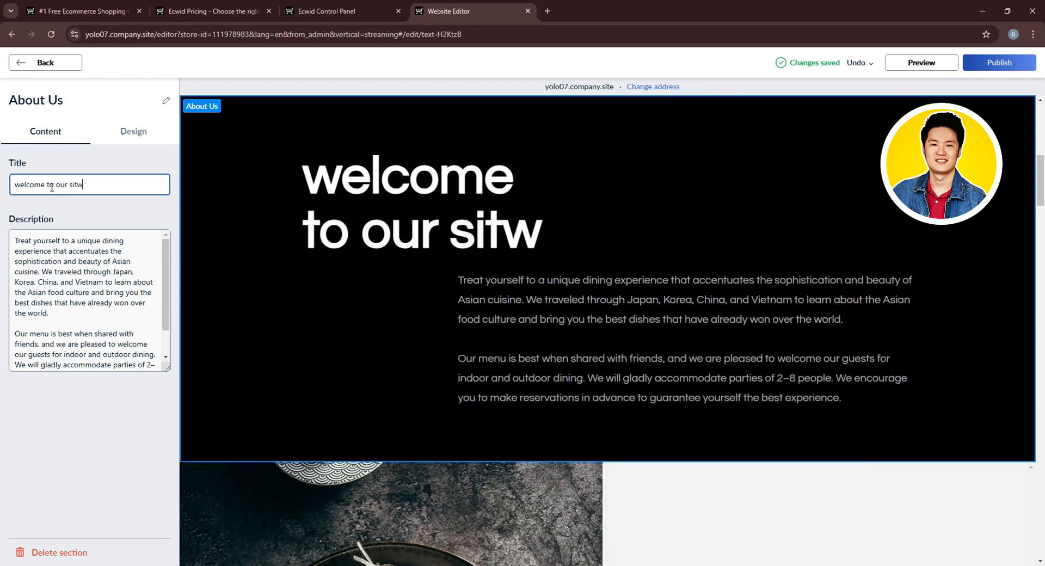
key(BackSpace)
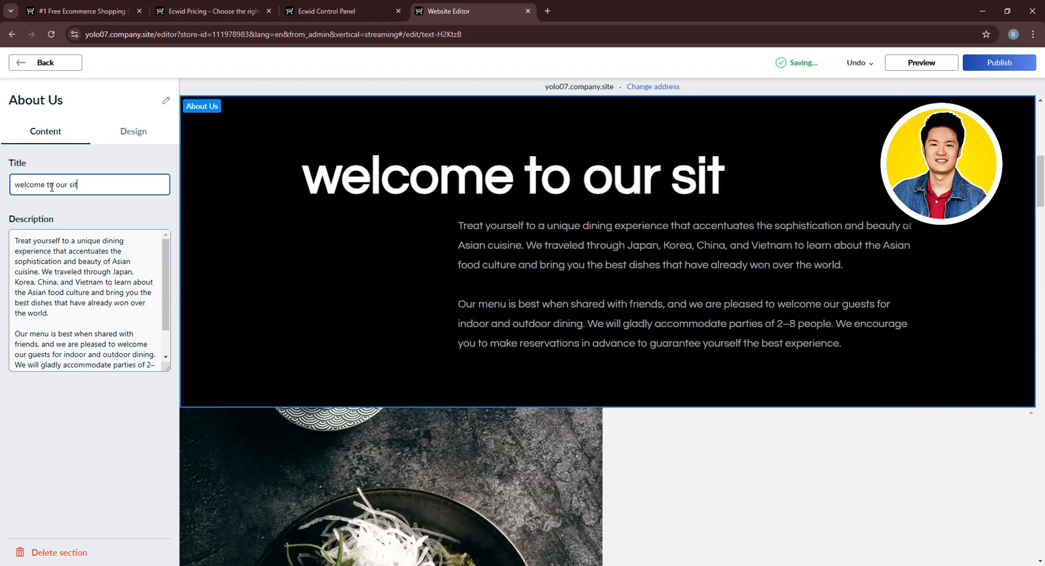
text(e)
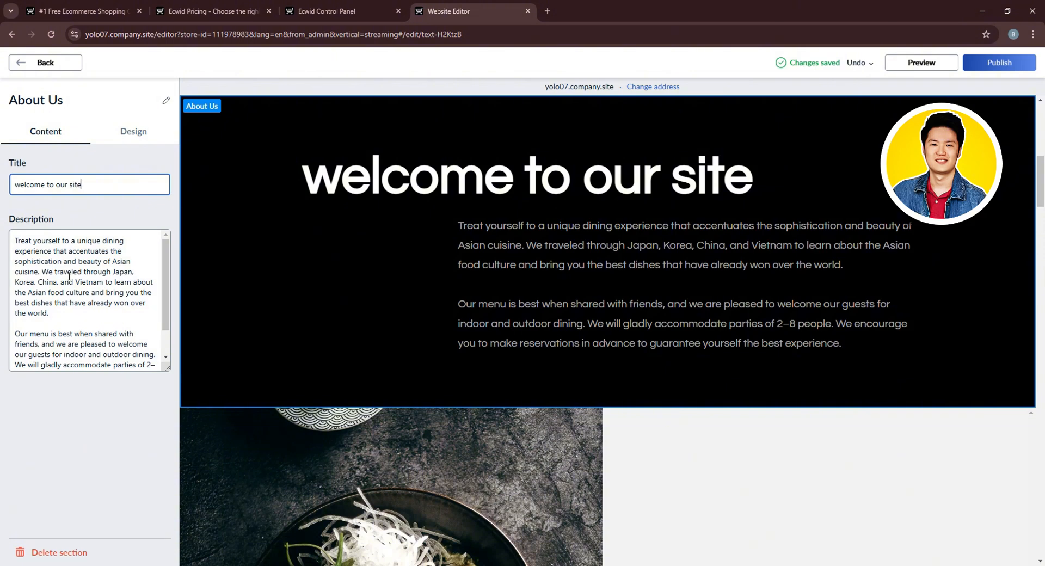
Try the alternative layouts for the About Us section and apply the one with the title and description centered
scroll(69, 277, down, 3)
click(130, 132)
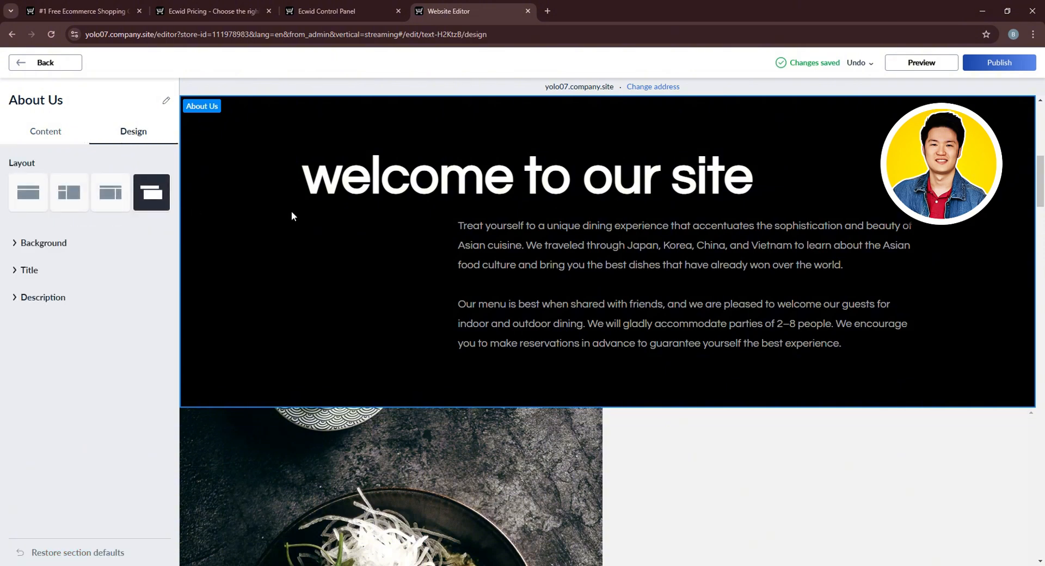
click(110, 195)
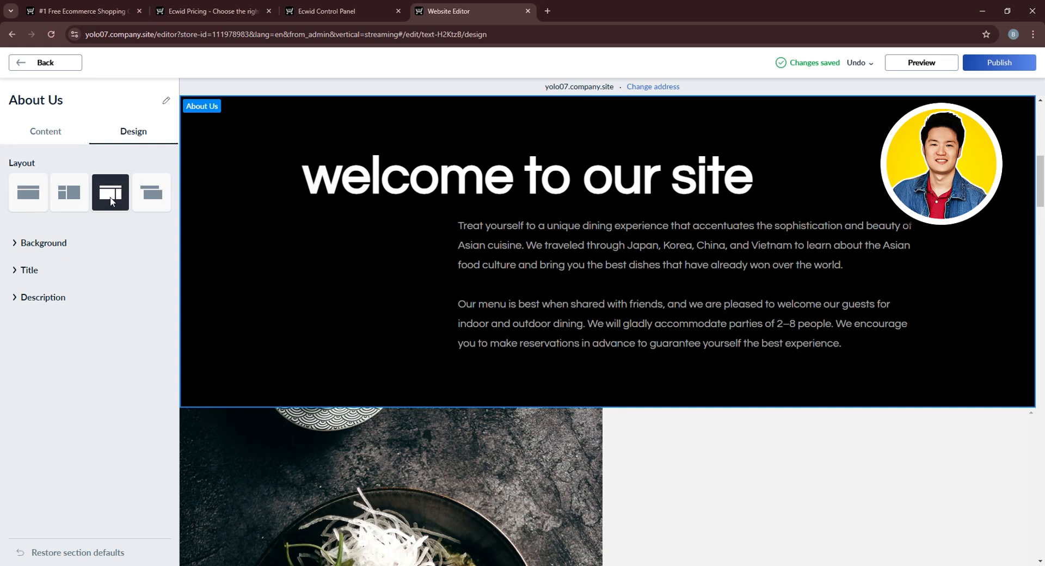
click(69, 194)
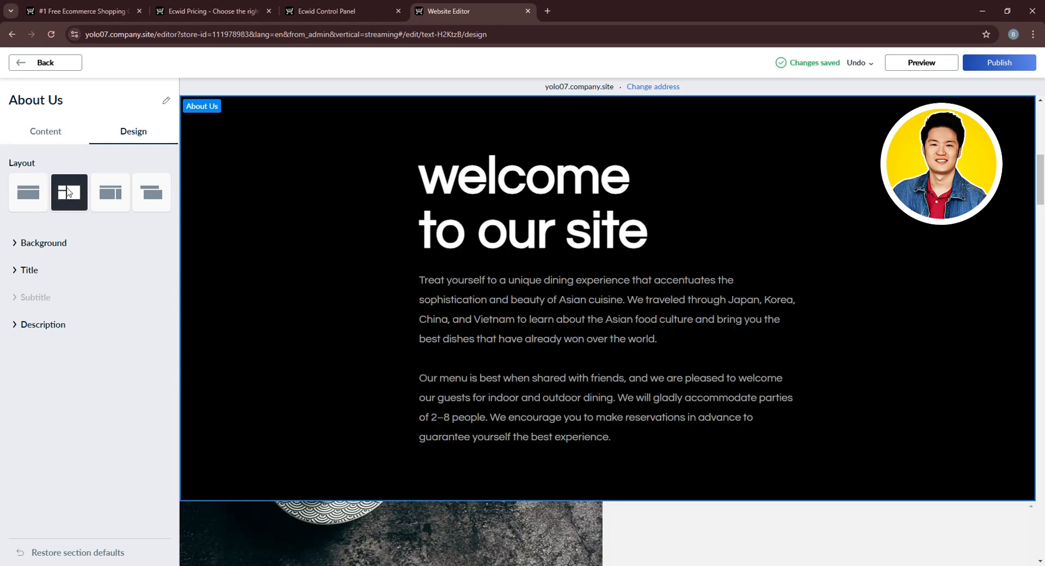
click(27, 188)
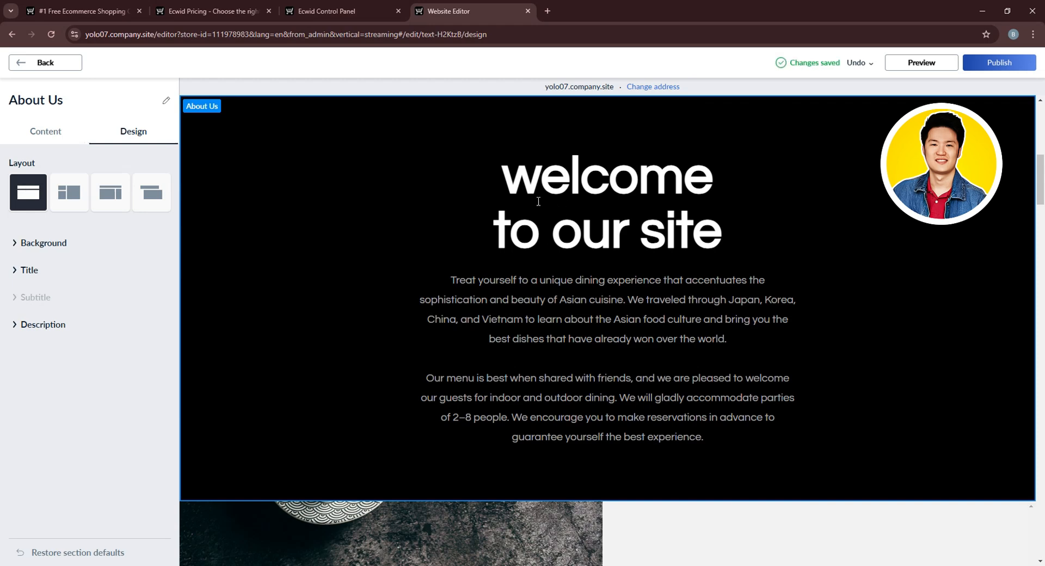
Try the Default and Gradient background styles for the About Us section
click(43, 246)
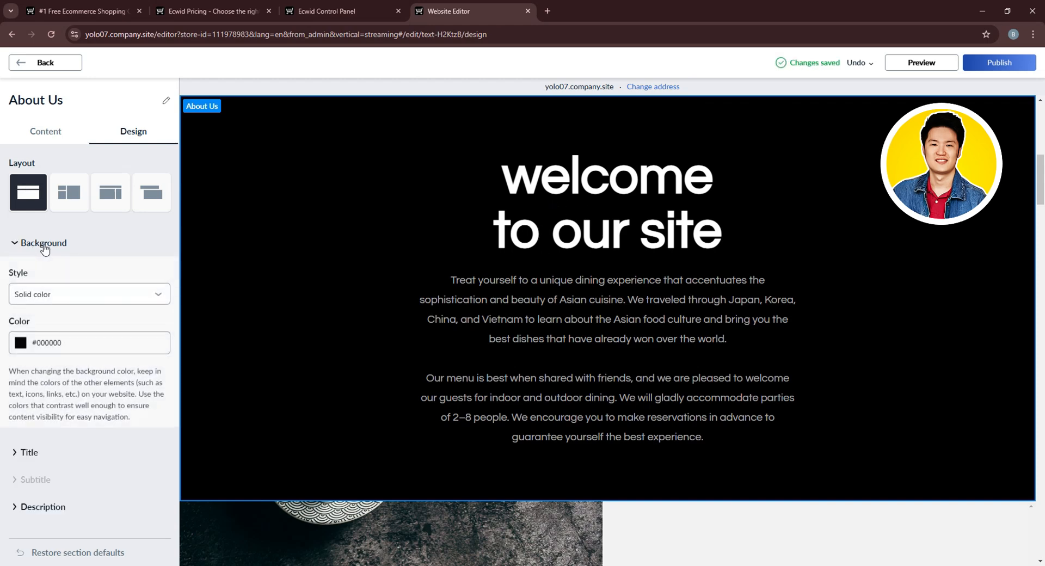
click(60, 293)
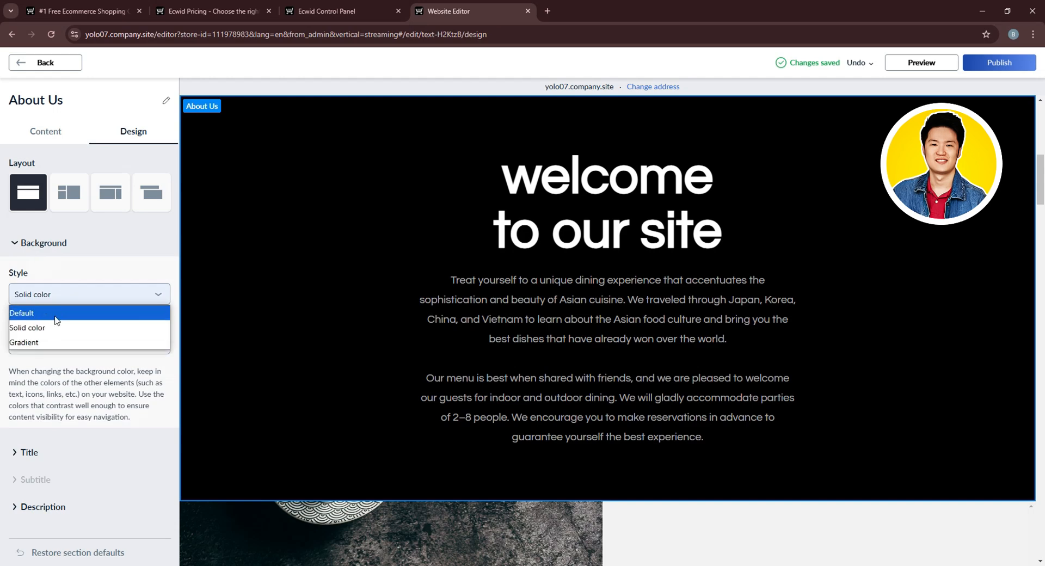
click(58, 314)
click(82, 294)
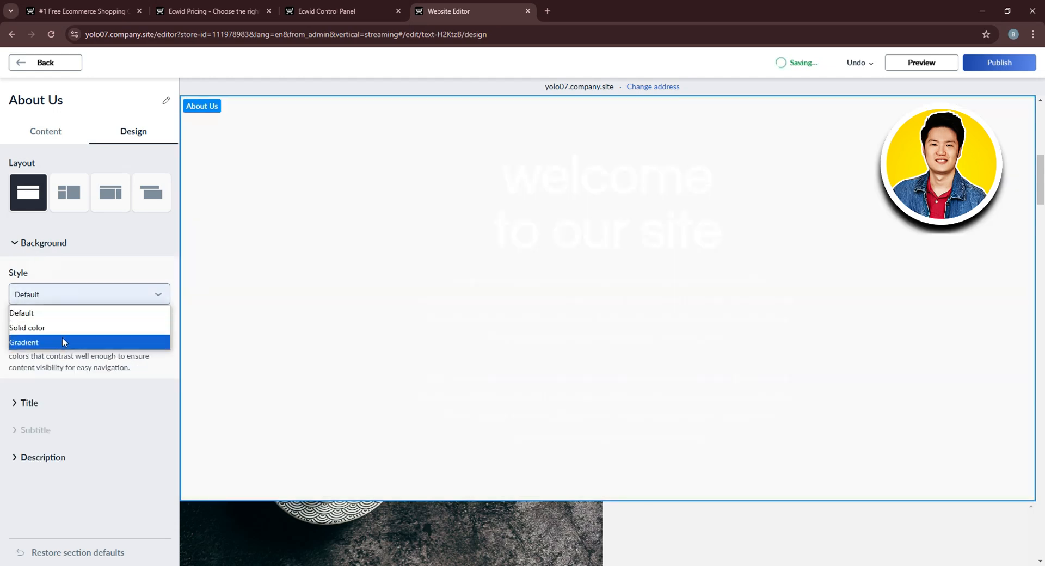
click(64, 341)
Set the About Us section's background to a solid color using the dark swatch #212427
click(83, 295)
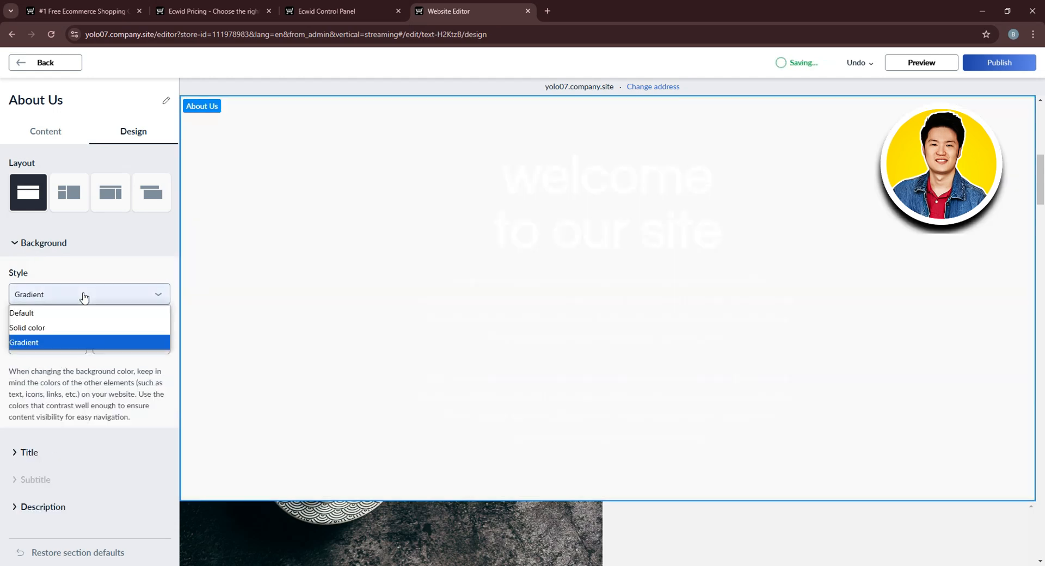
click(68, 326)
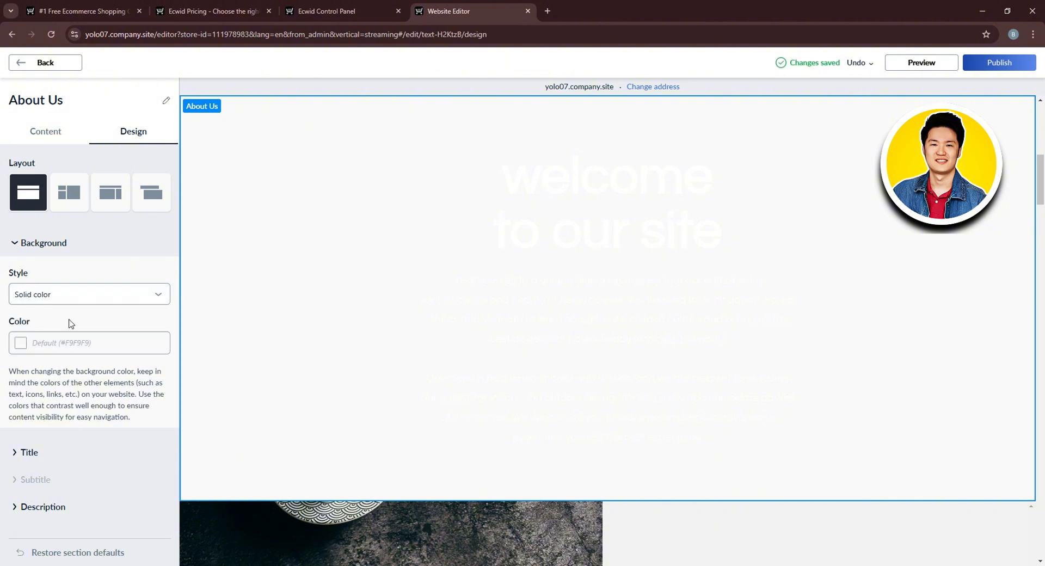
click(22, 350)
click(51, 373)
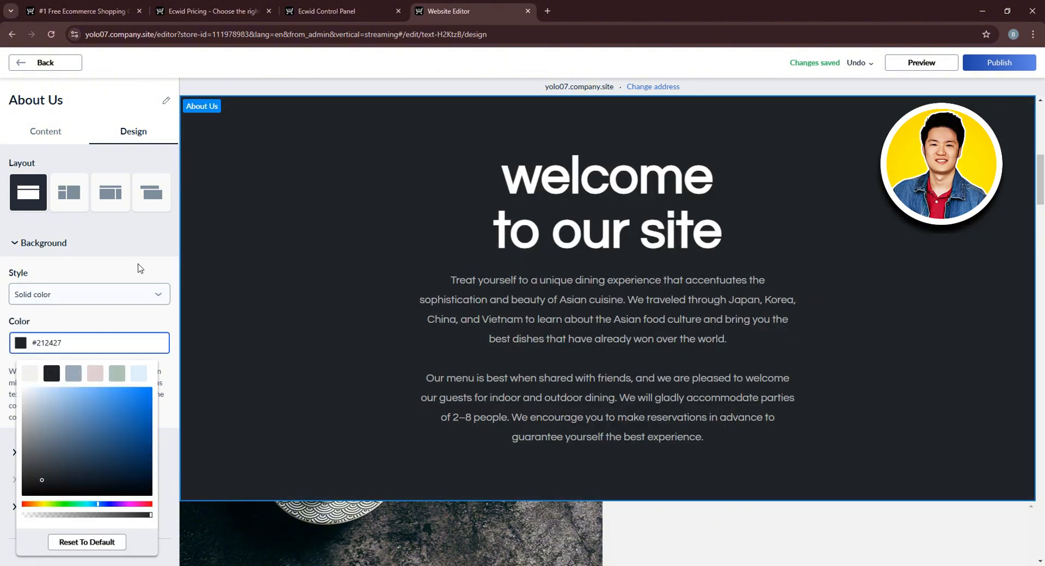
click(120, 278)
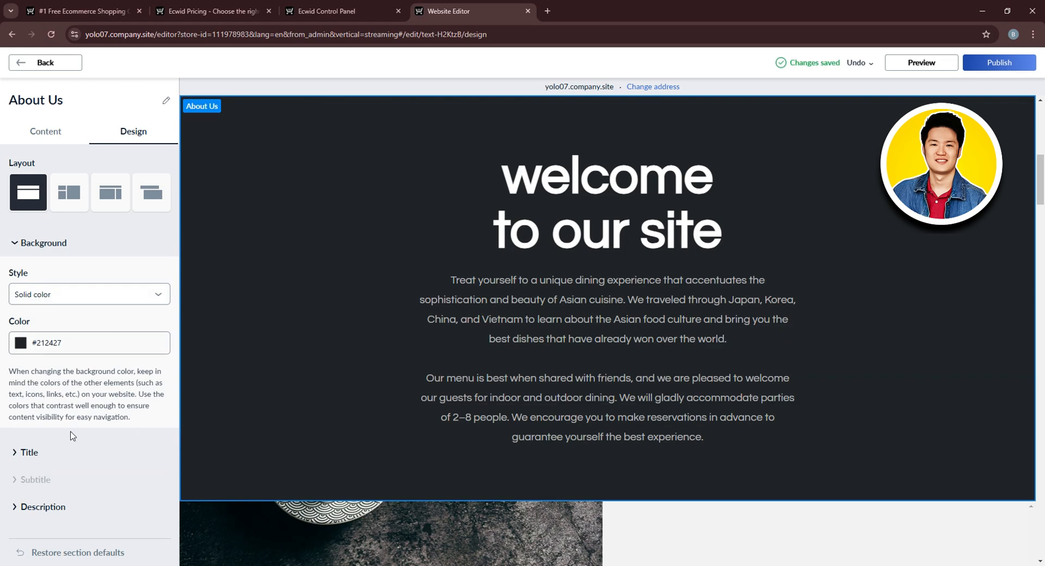
click(22, 245)
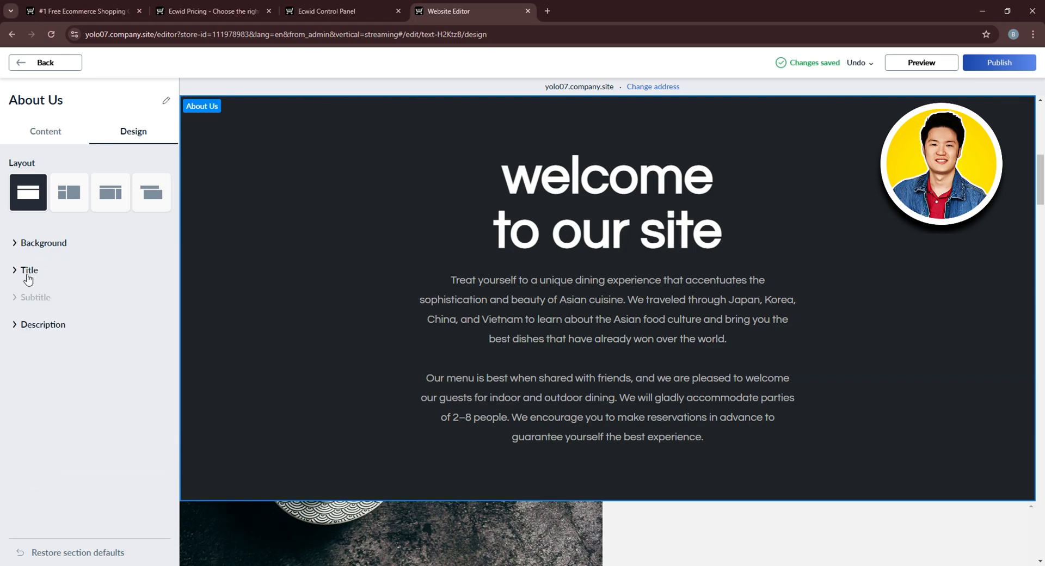
Style the About Us title at size 64 in italic with the Times New Roman font
click(24, 270)
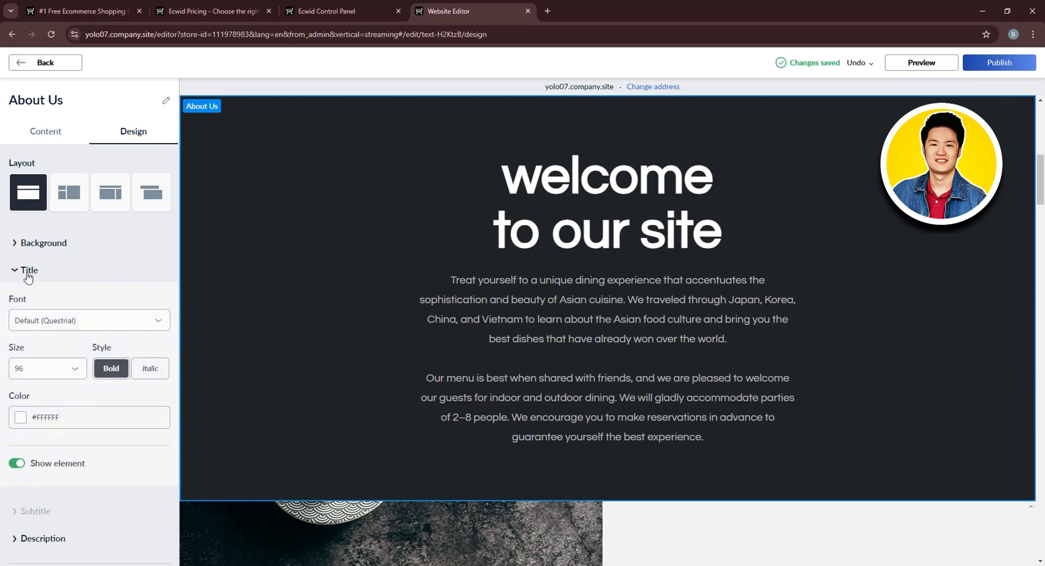
click(65, 373)
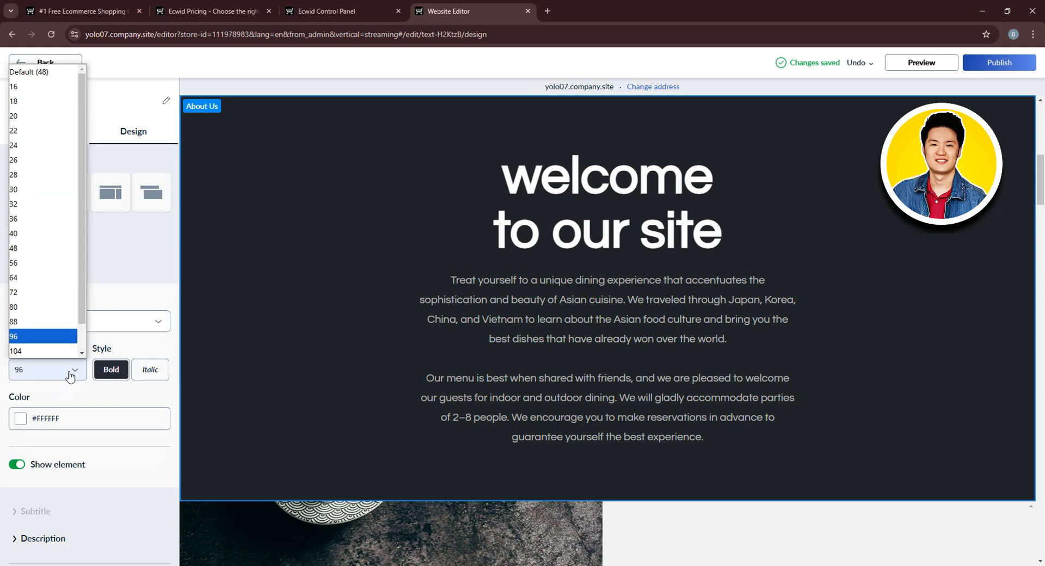
click(39, 278)
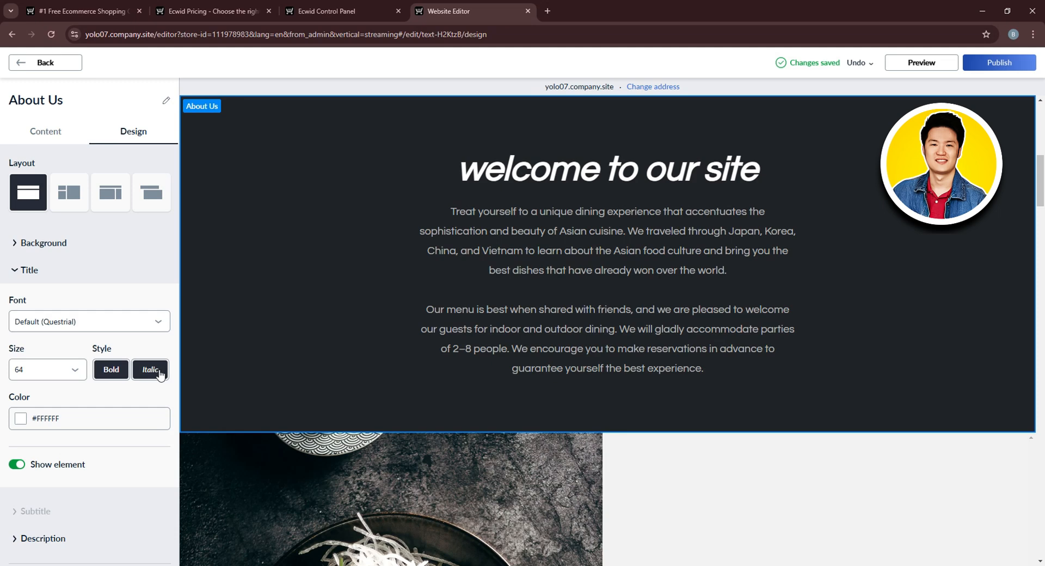
scroll(136, 384, down, 1)
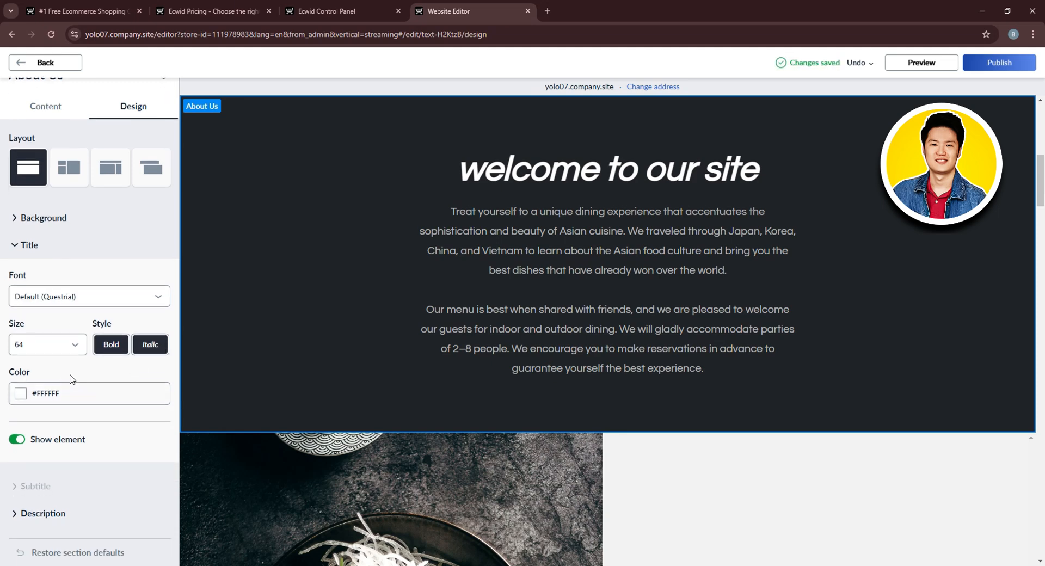
click(96, 297)
scroll(96, 174, down, 1)
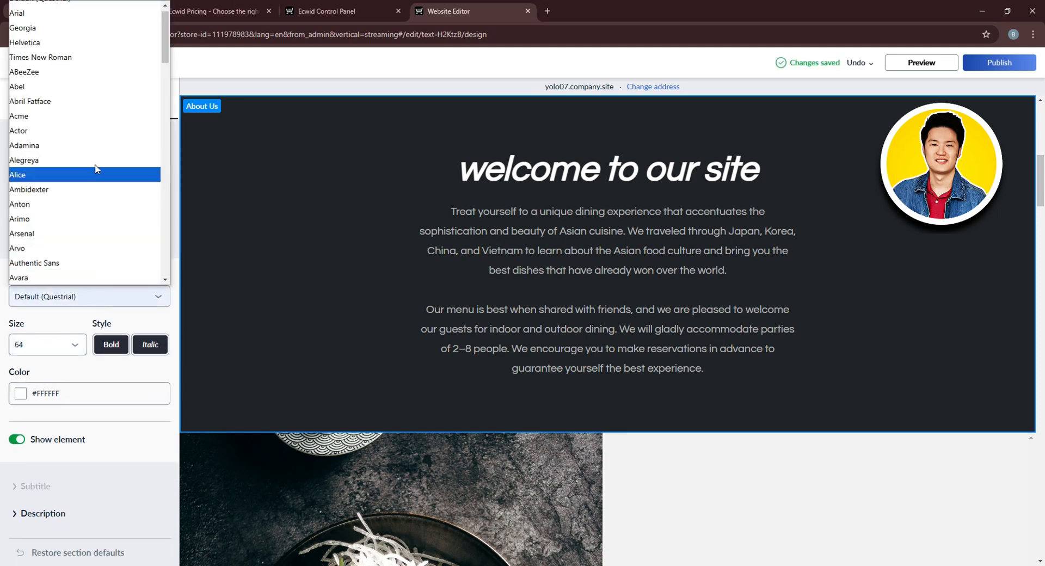
scroll(93, 230, down, 4)
scroll(93, 231, up, 5)
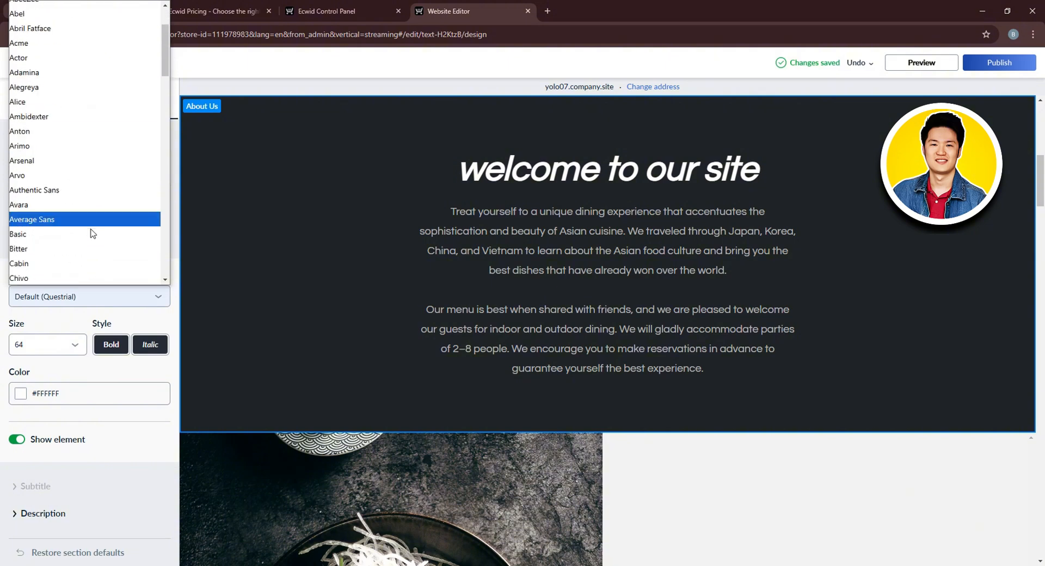
click(79, 67)
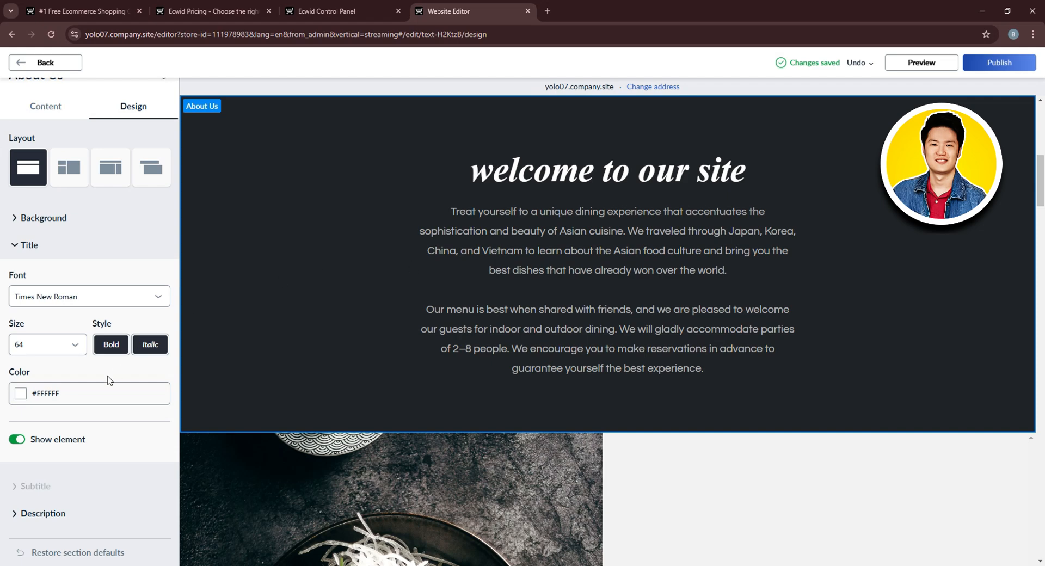
click(29, 246)
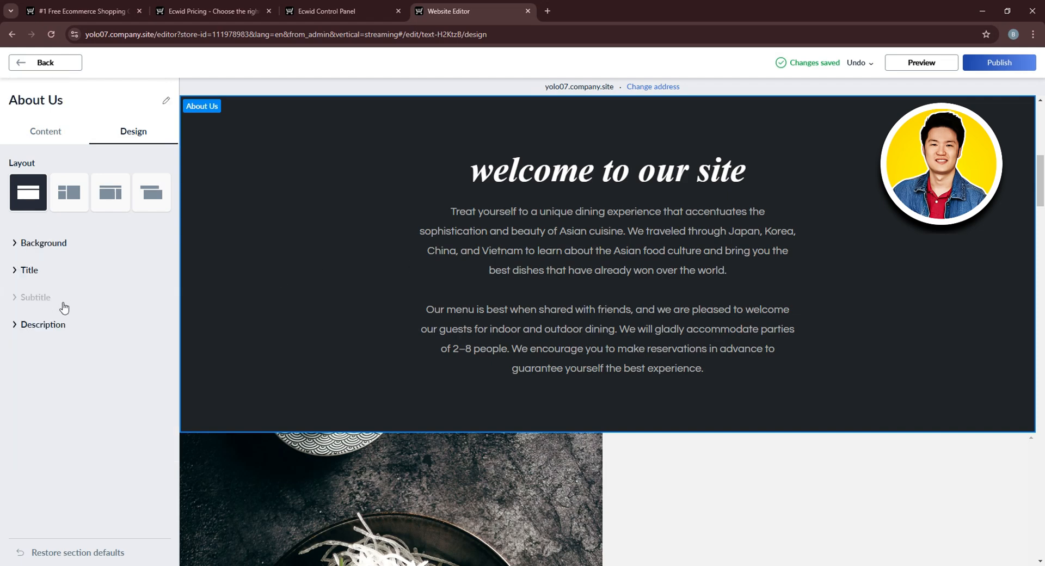
Make the About Us description bold and italic, try Times New Roman, and set it to Abel at size 18
click(54, 326)
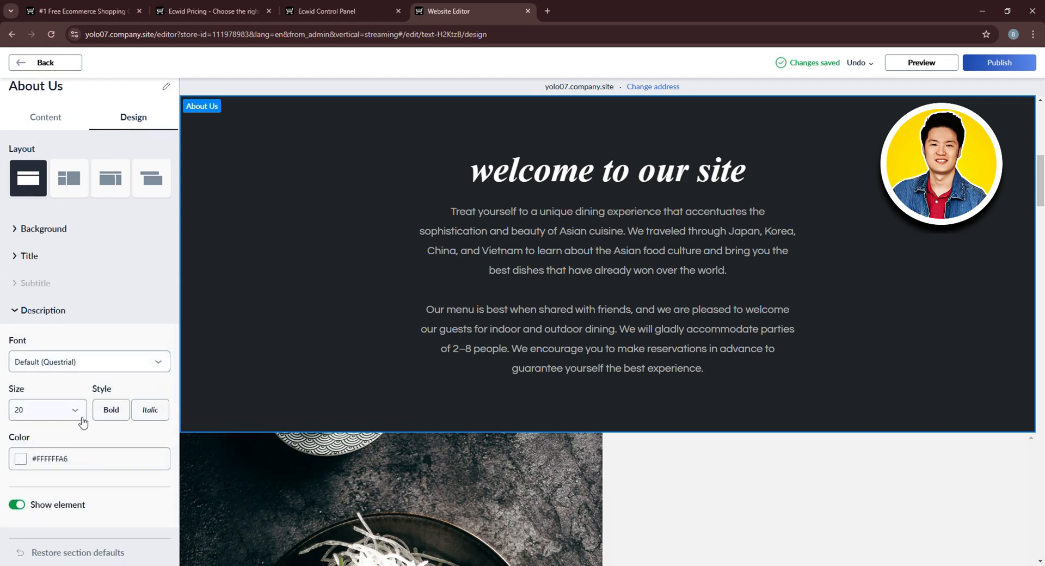
click(121, 411)
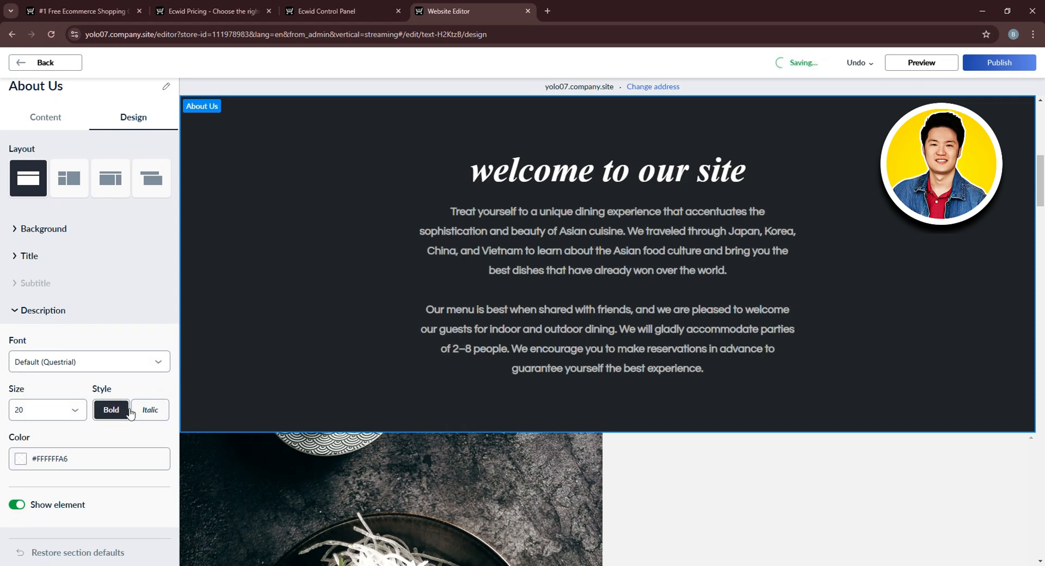
click(149, 411)
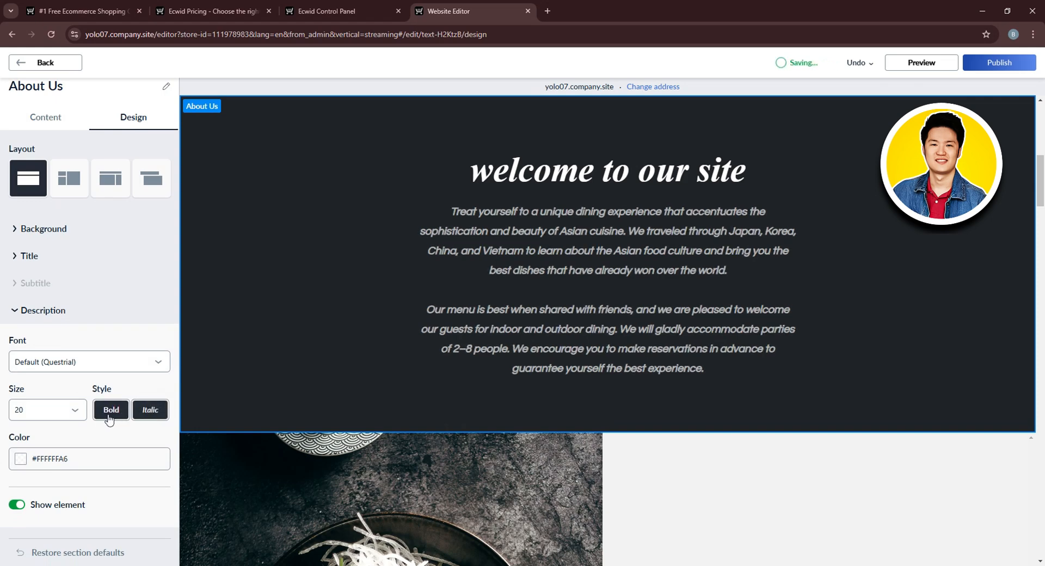
click(121, 372)
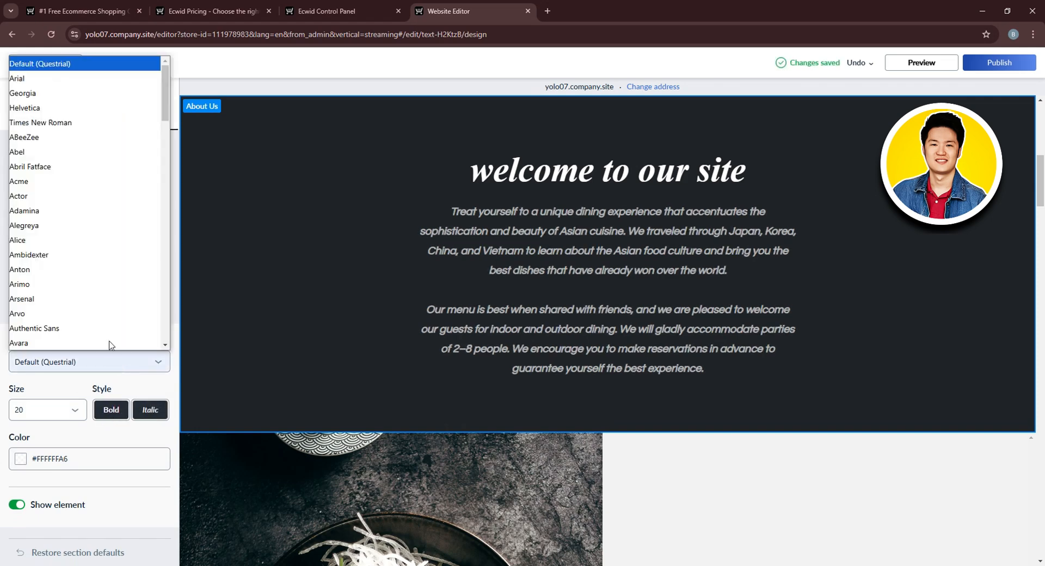
click(93, 129)
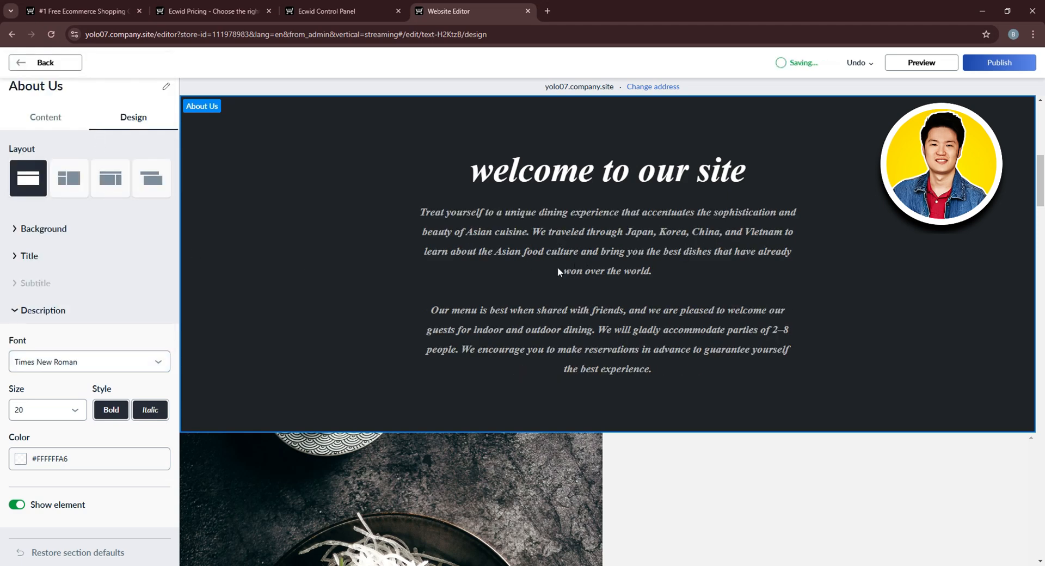
click(121, 359)
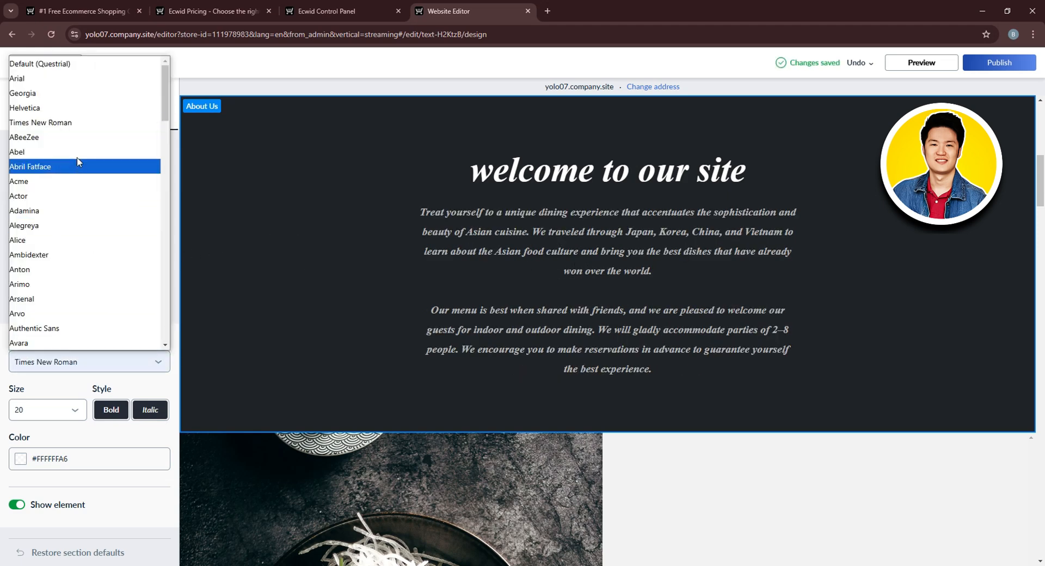
click(75, 153)
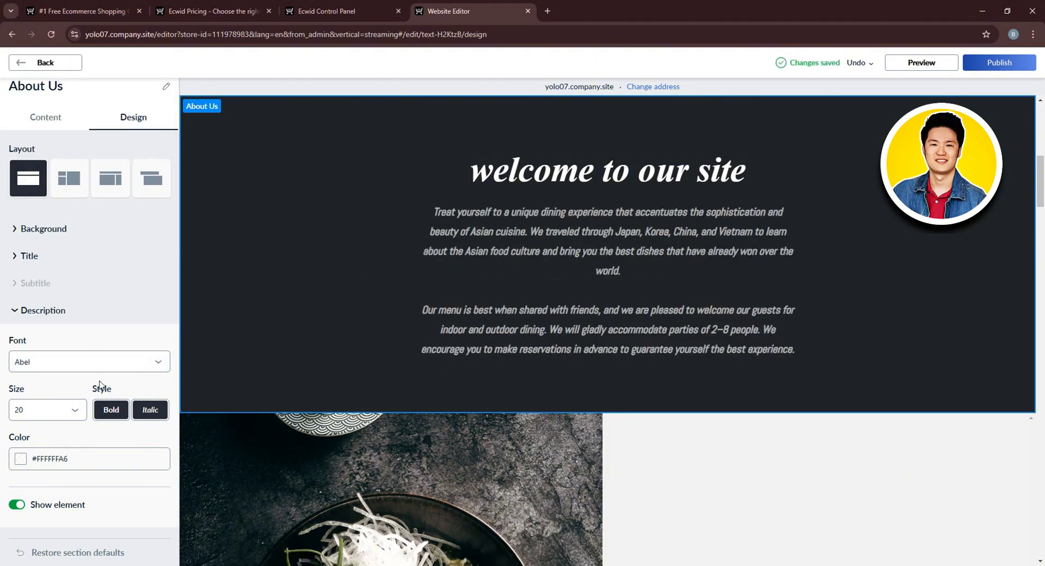
click(75, 414)
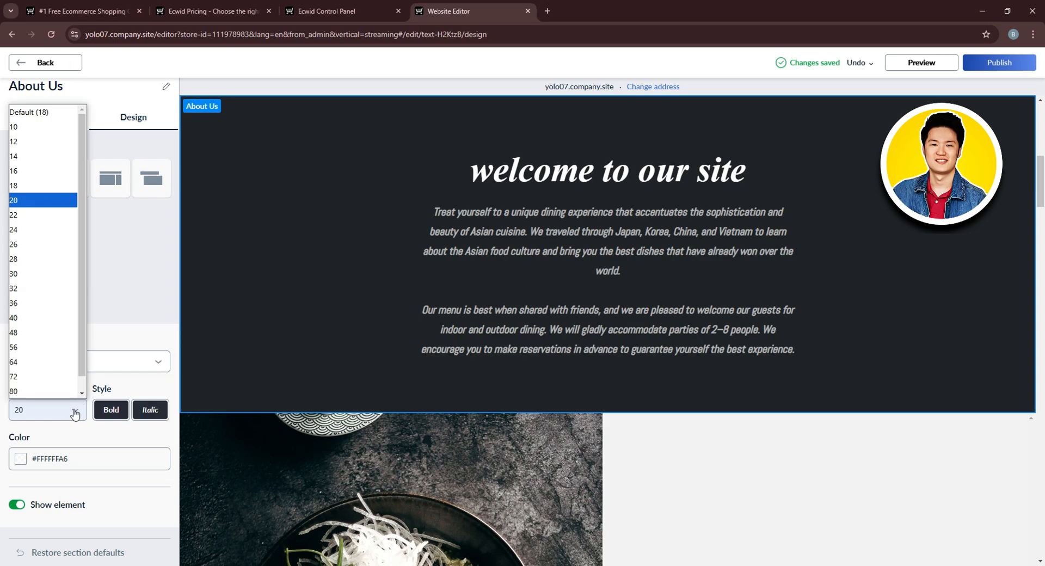
click(50, 190)
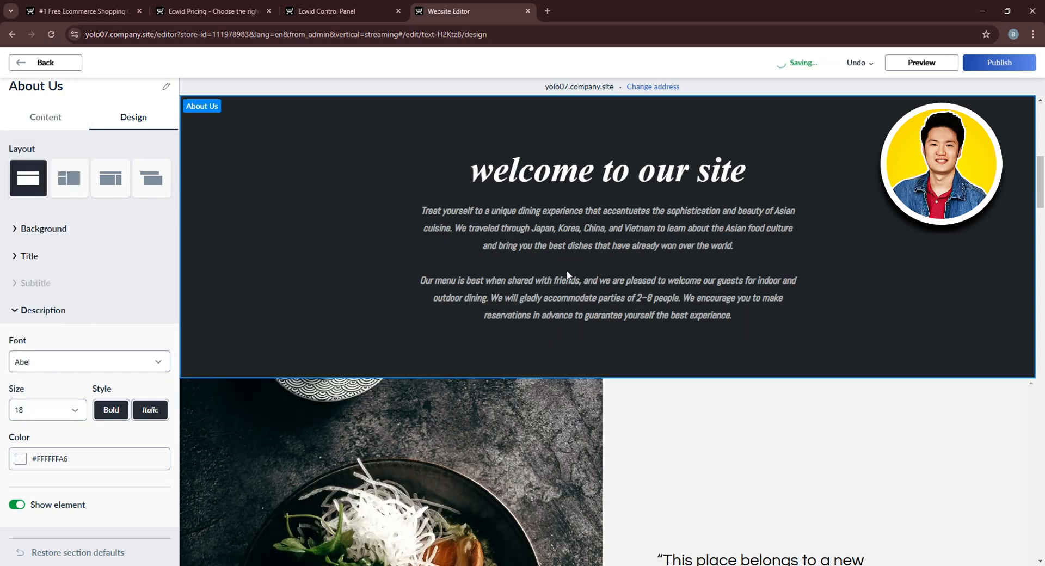
scroll(615, 289, up, 4)
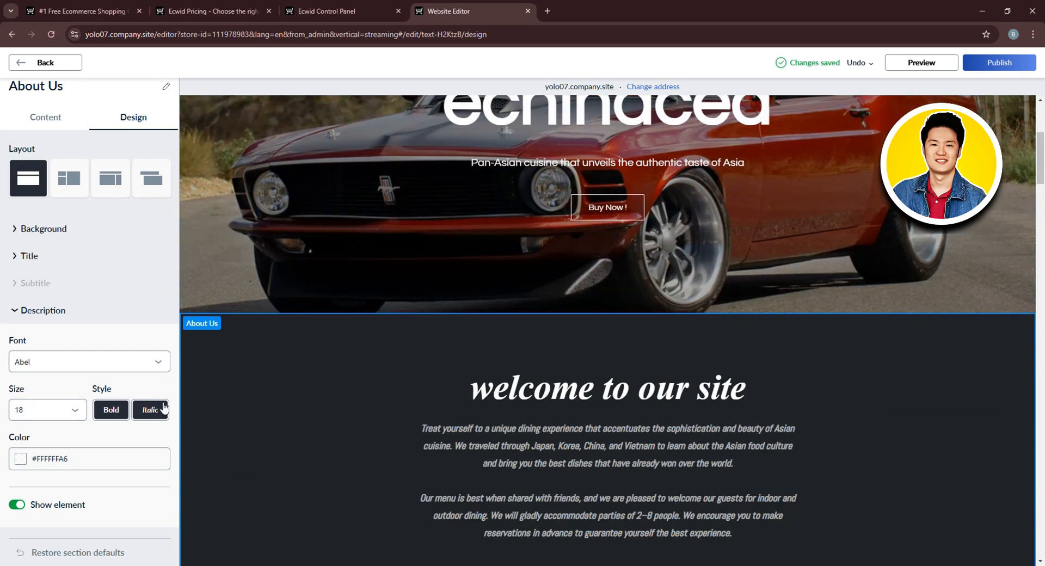
scroll(371, 466, down, 7)
click(25, 68)
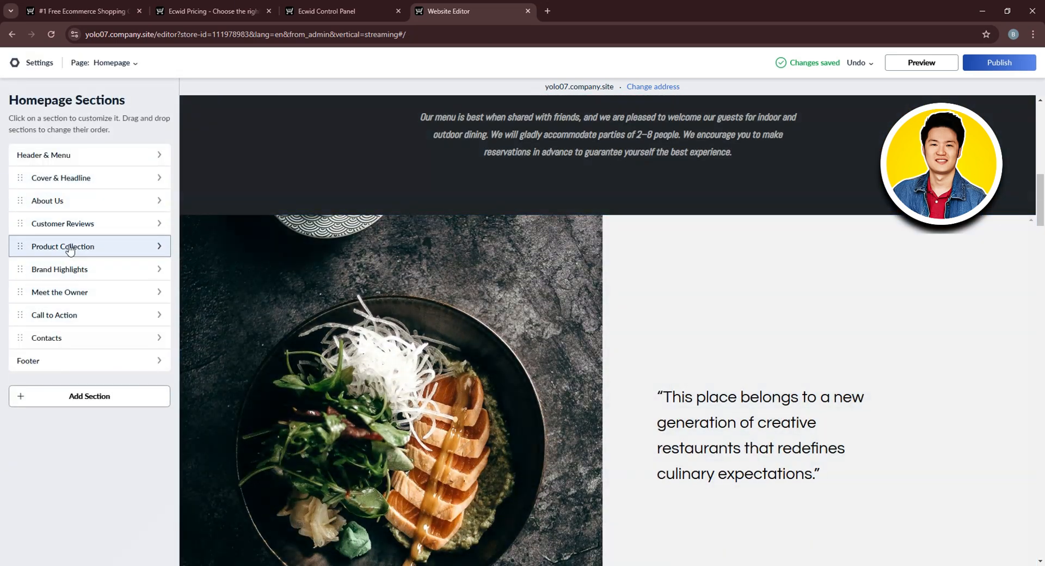
Open the Product Collection section and check its title and product category options
click(69, 249)
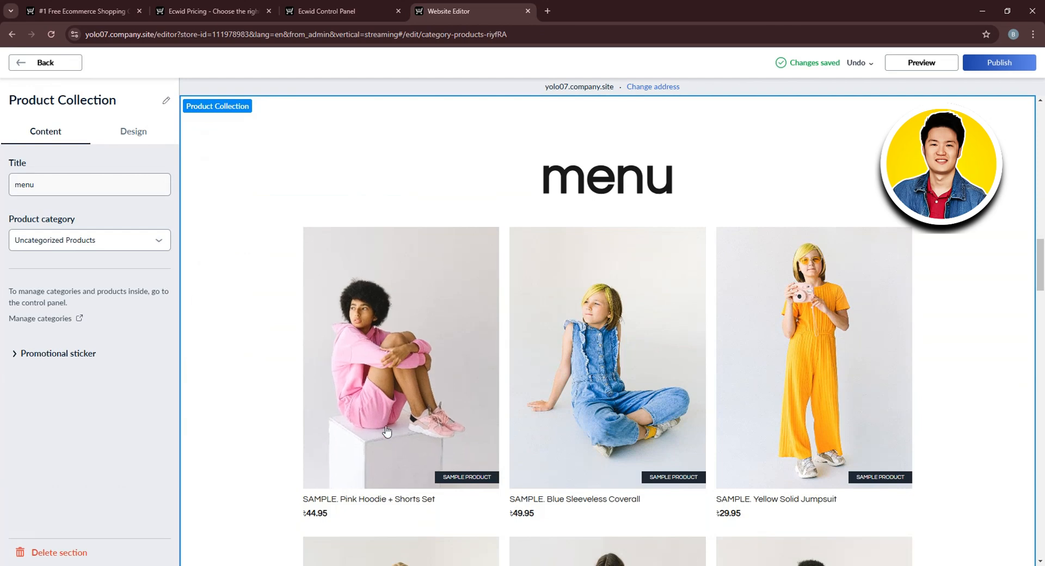
click(81, 191)
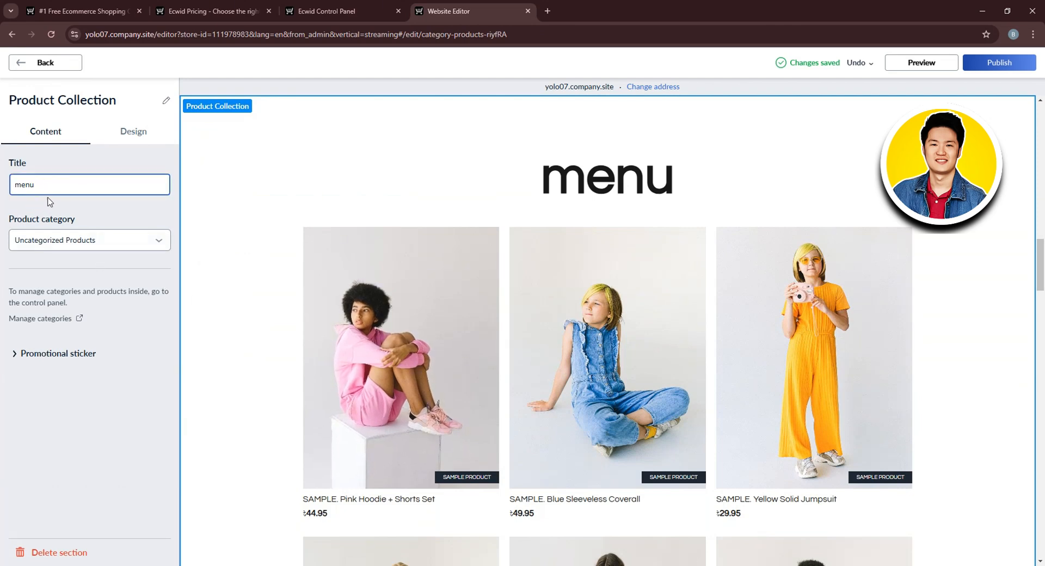
click(64, 241)
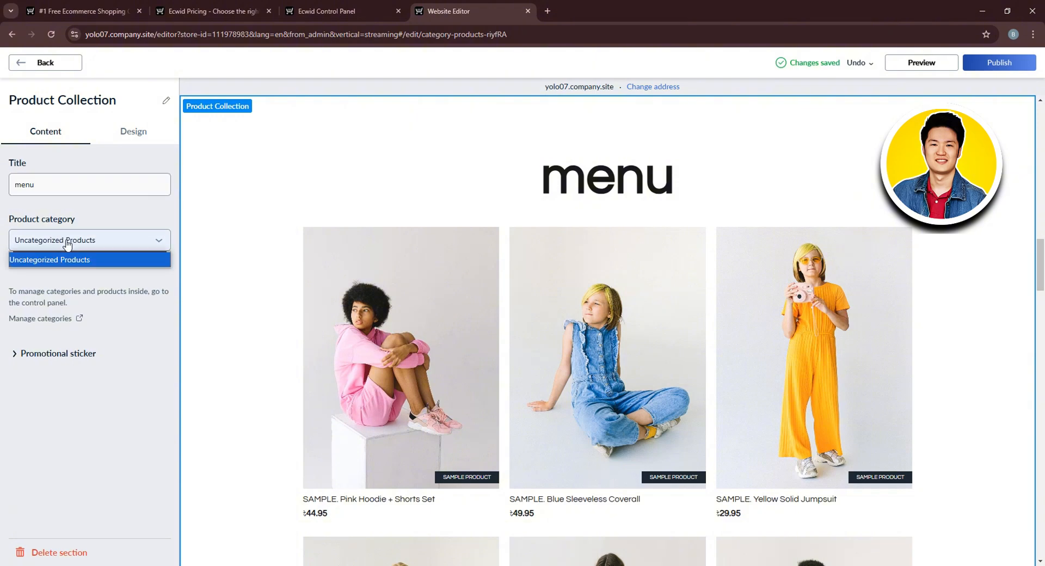
click(93, 314)
Add the red starburst "SALE" promotional sticker to the Product Collection section and return to the homepage sections
click(15, 354)
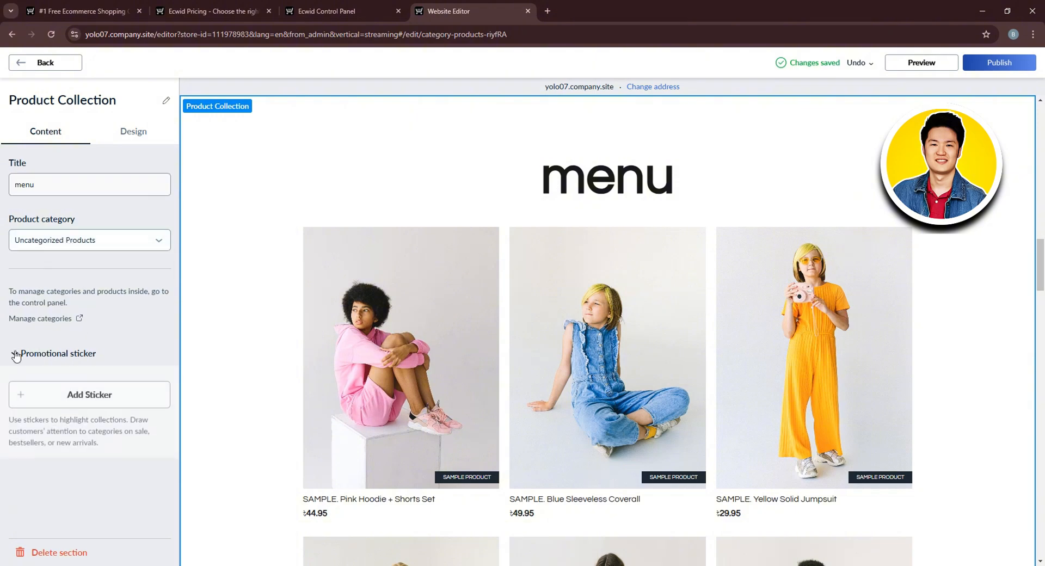
click(89, 397)
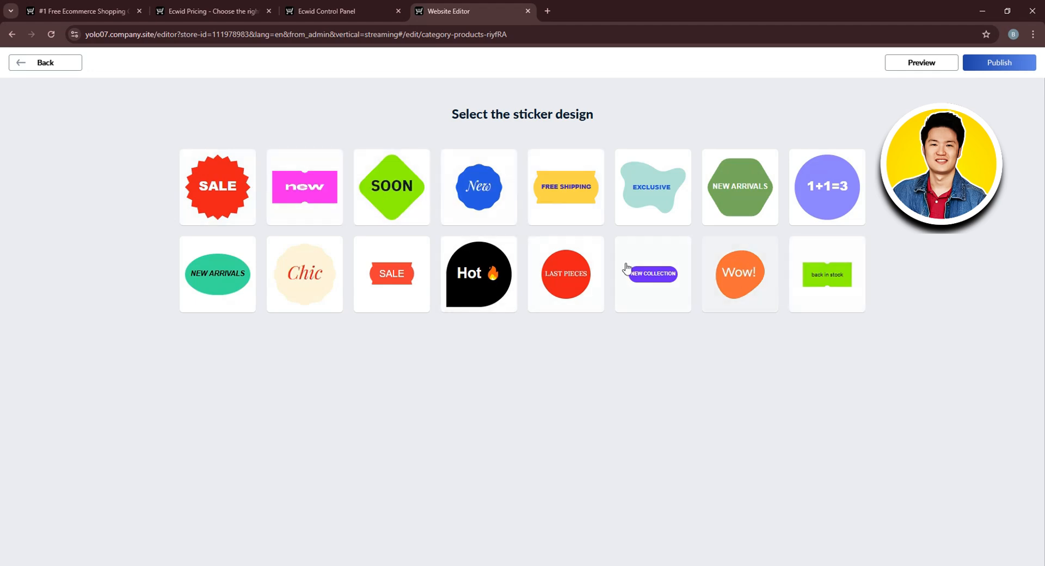
click(212, 209)
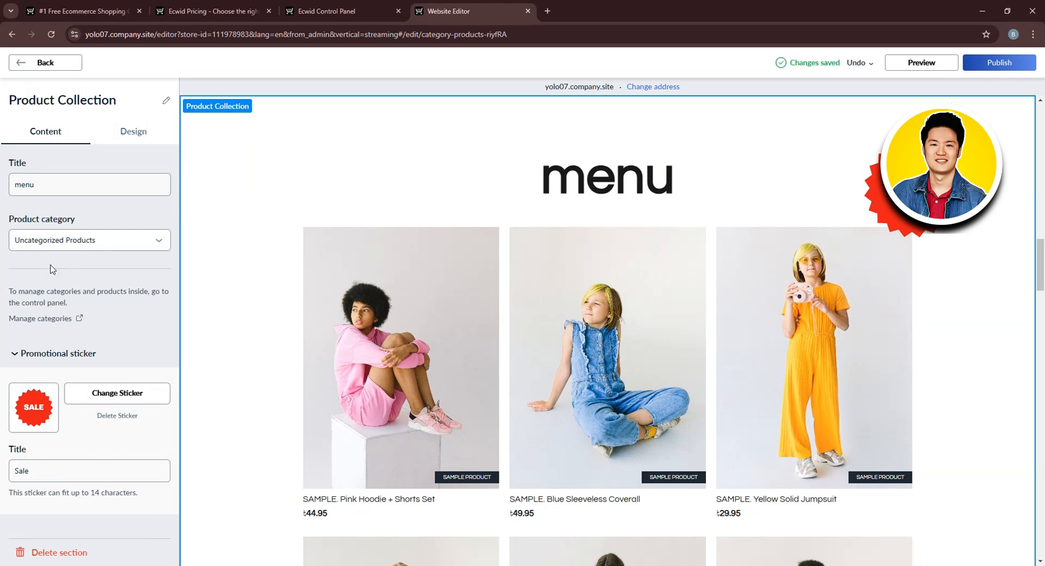
click(12, 63)
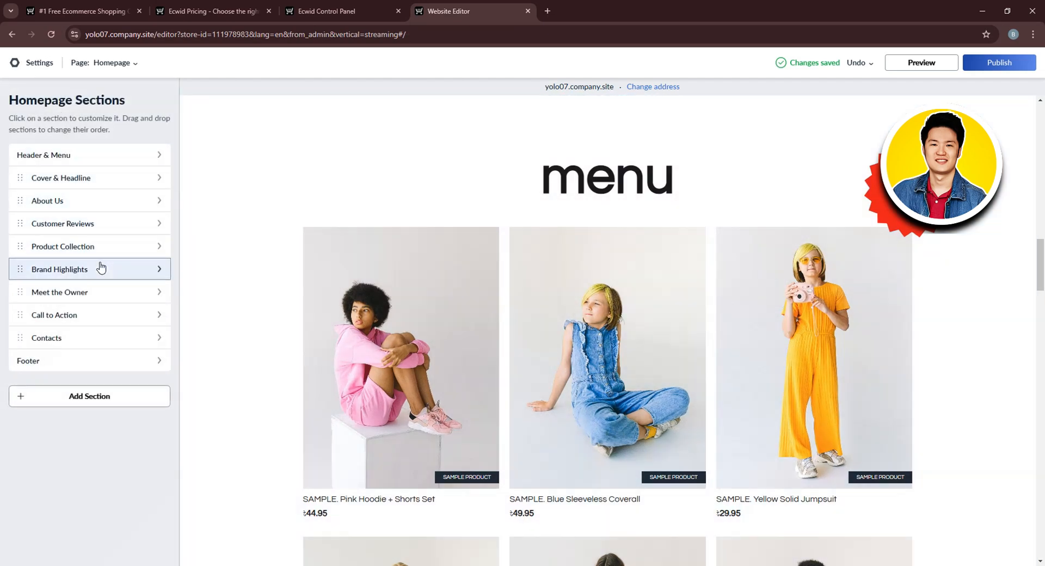
Check the Brand Highlights section's title, description, image and button options, and return to the homepage sections
click(101, 269)
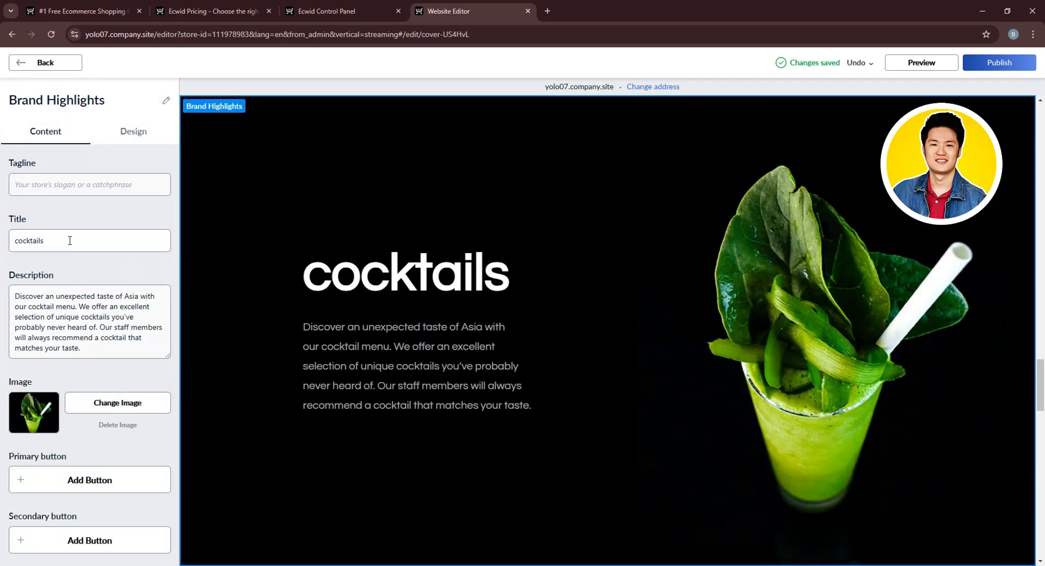
scroll(83, 339, down, 1)
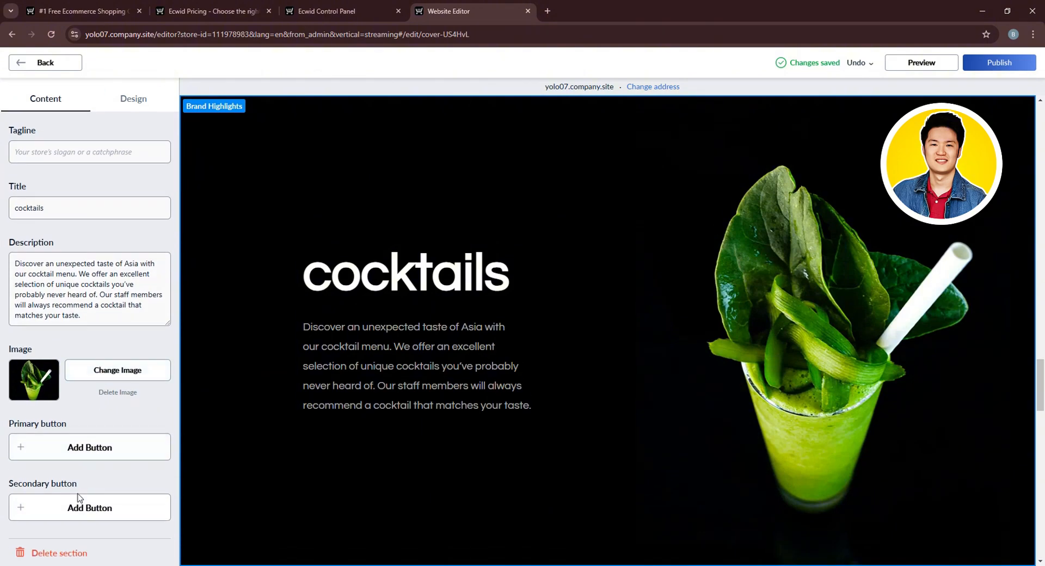
click(23, 64)
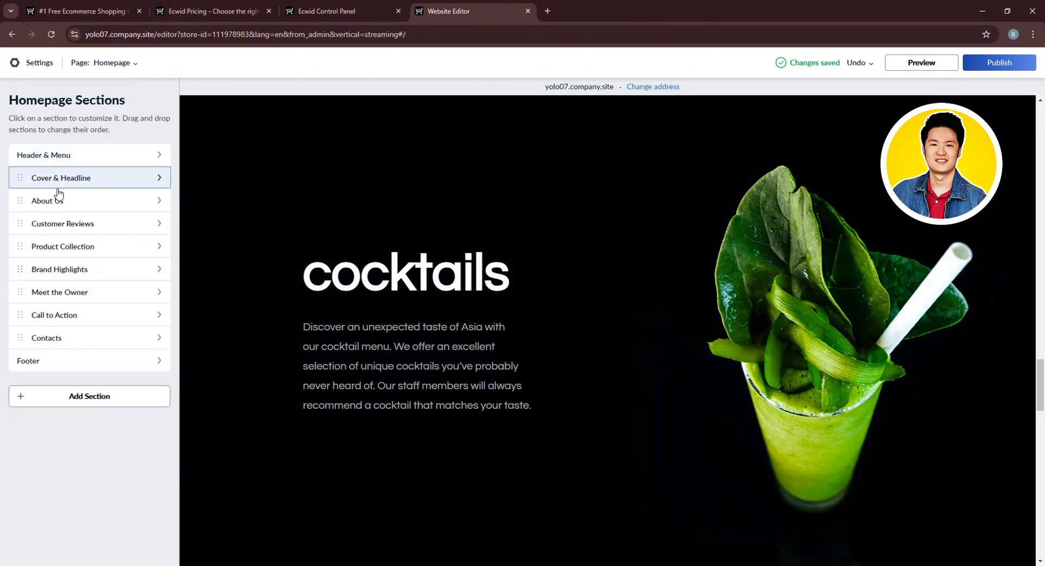
Check the Meet the Owner section's text fields and image against the page, and return to the homepage sections
click(77, 301)
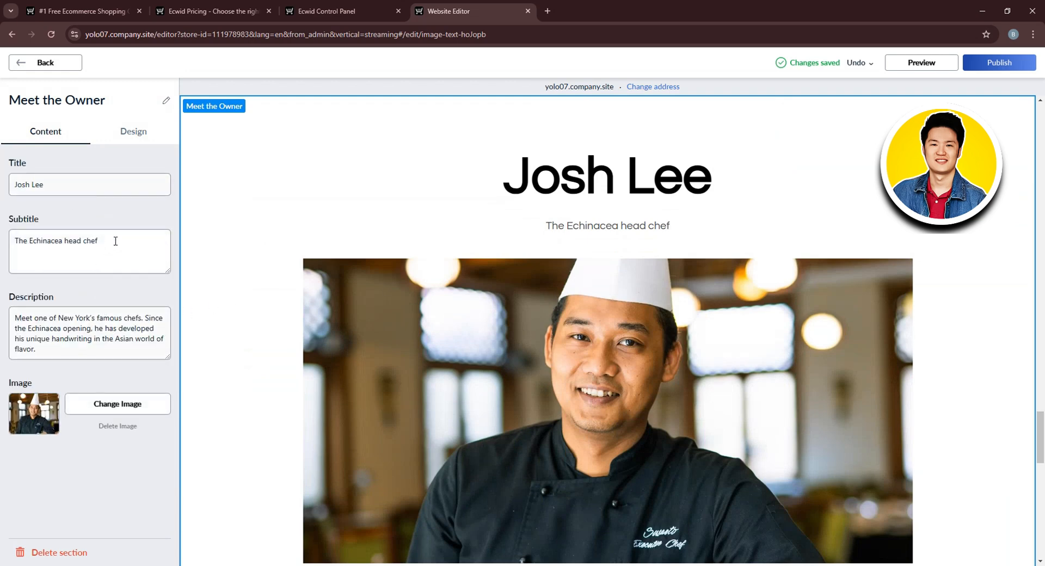
scroll(279, 261, down, 4)
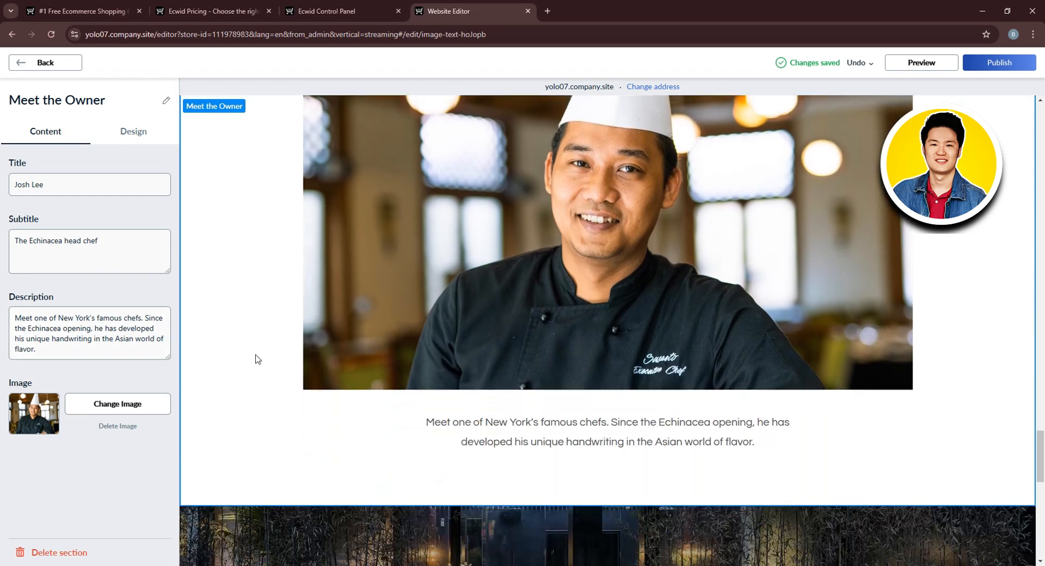
scroll(359, 375, up, 1)
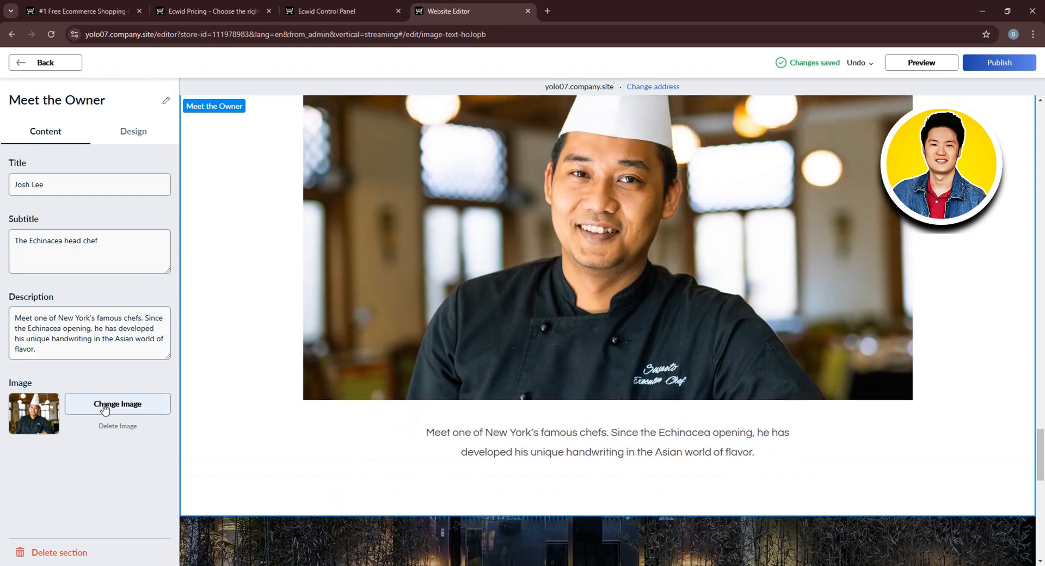
scroll(189, 415, up, 3)
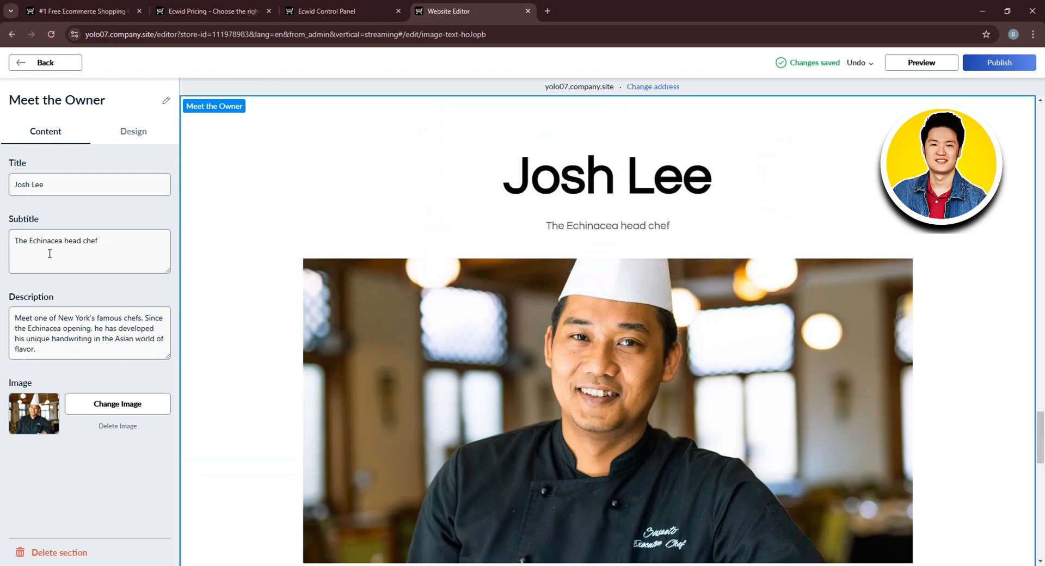
click(43, 63)
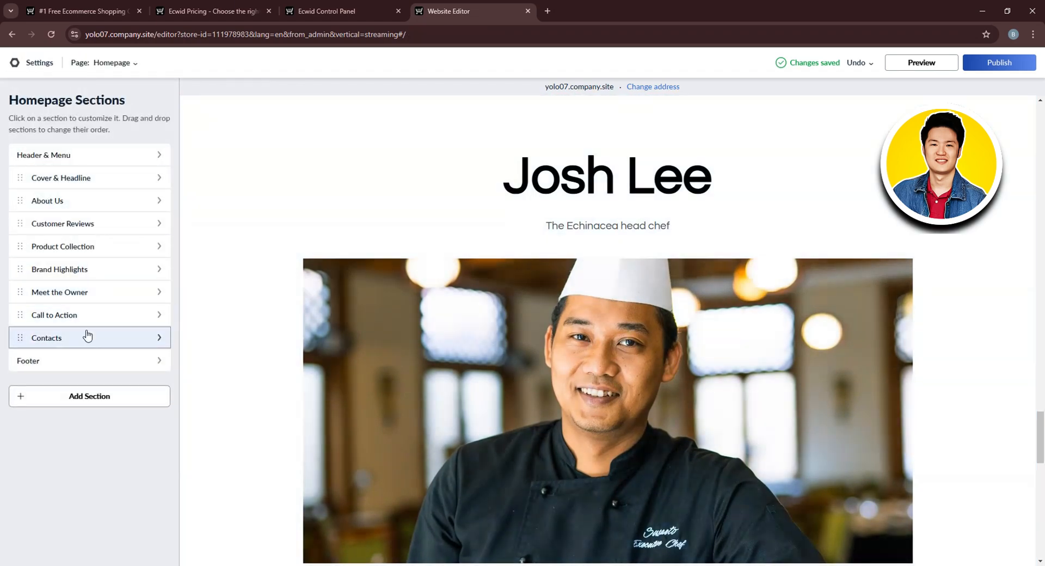
Try different Call to Action layouts, choose the full-width one with left-aligned title and button, and return to the homepage sections
click(93, 318)
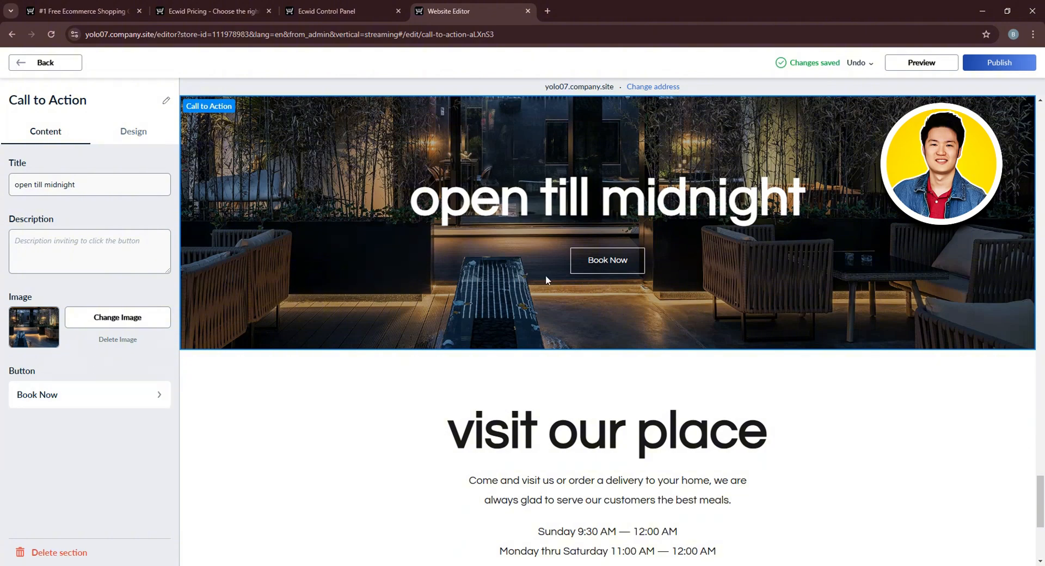
click(115, 188)
click(124, 134)
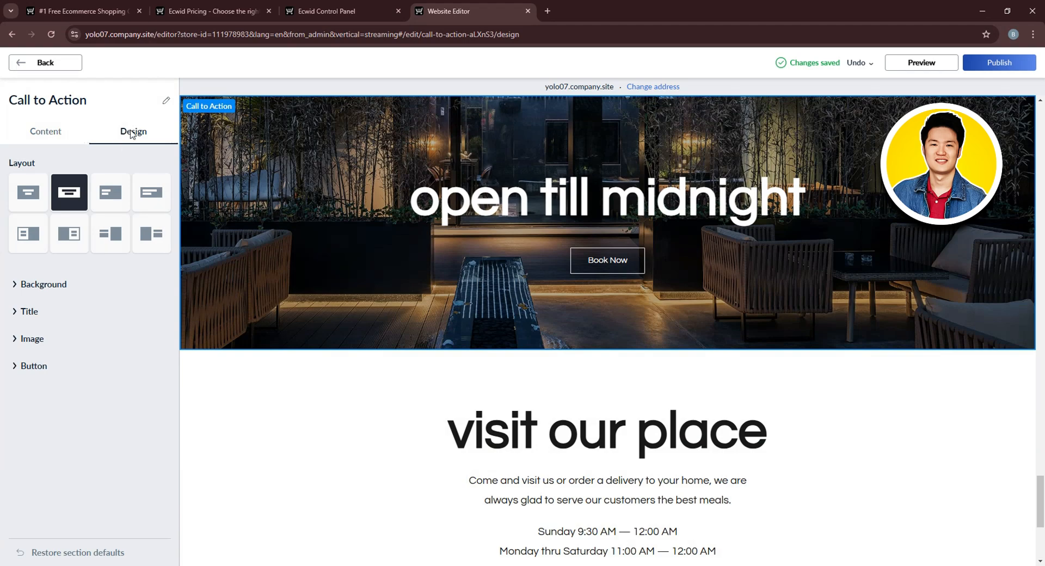
click(30, 193)
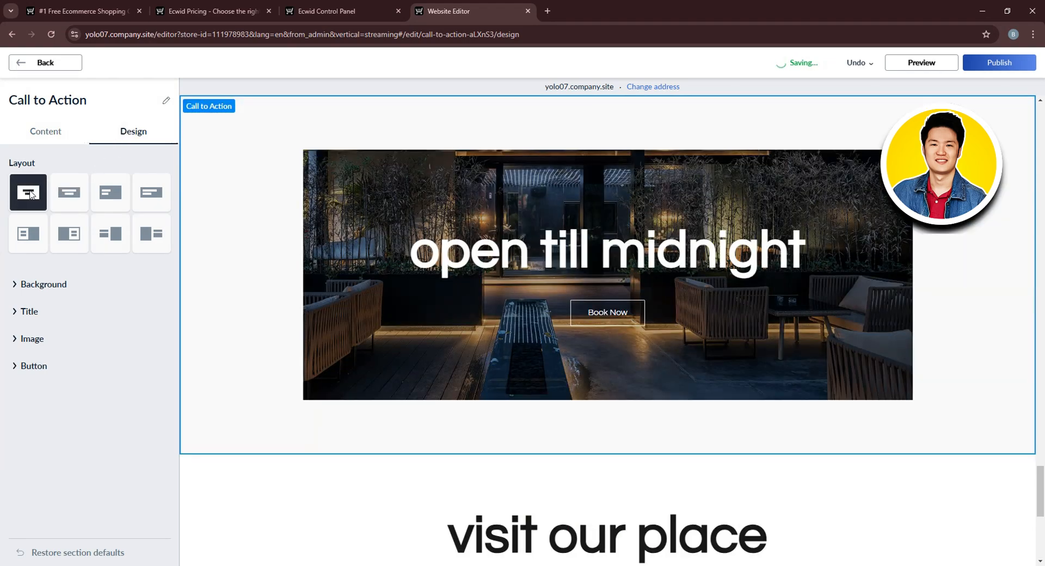
click(106, 197)
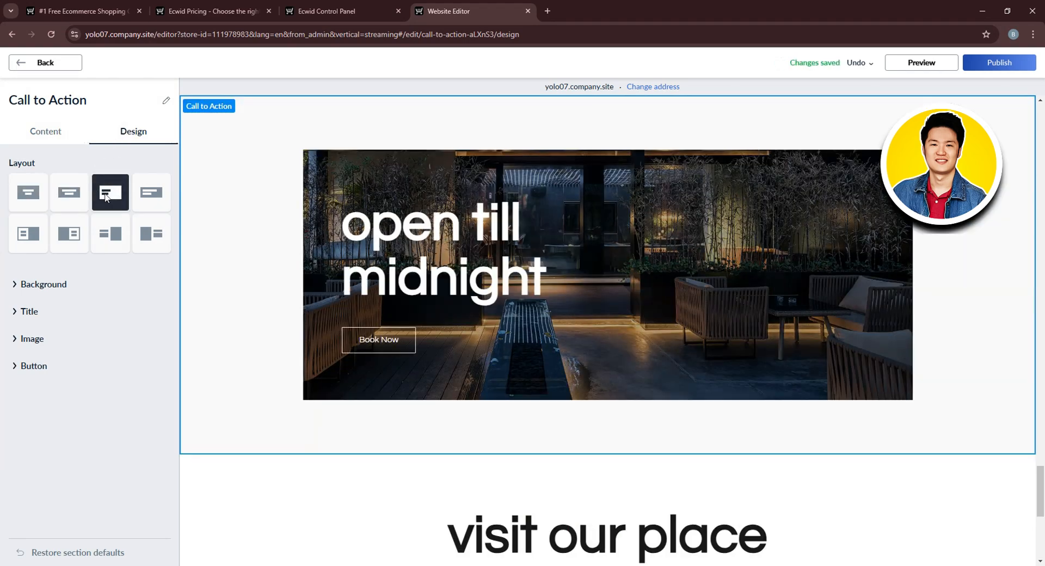
click(146, 195)
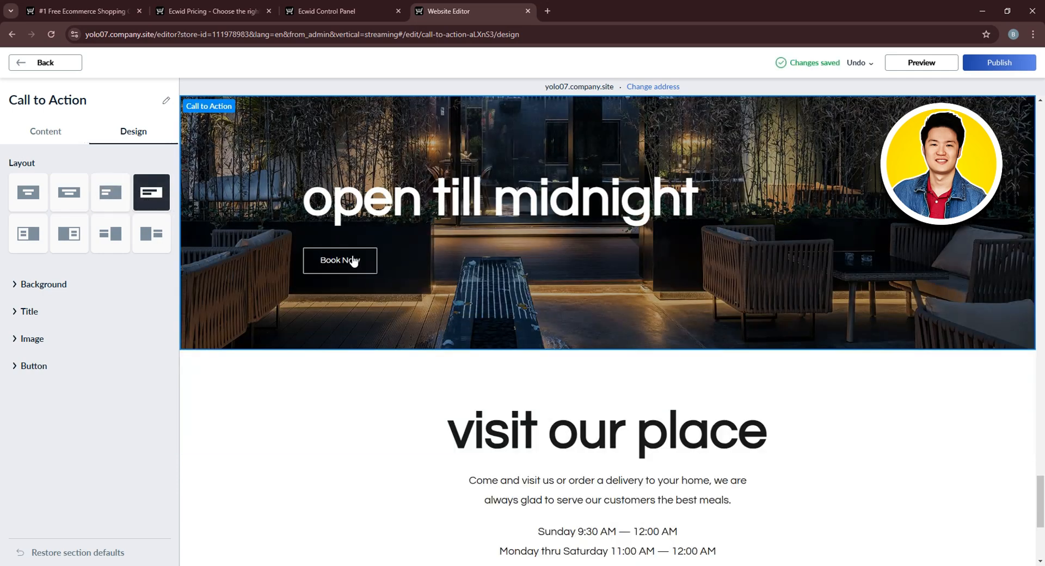
scroll(501, 287, up, 1)
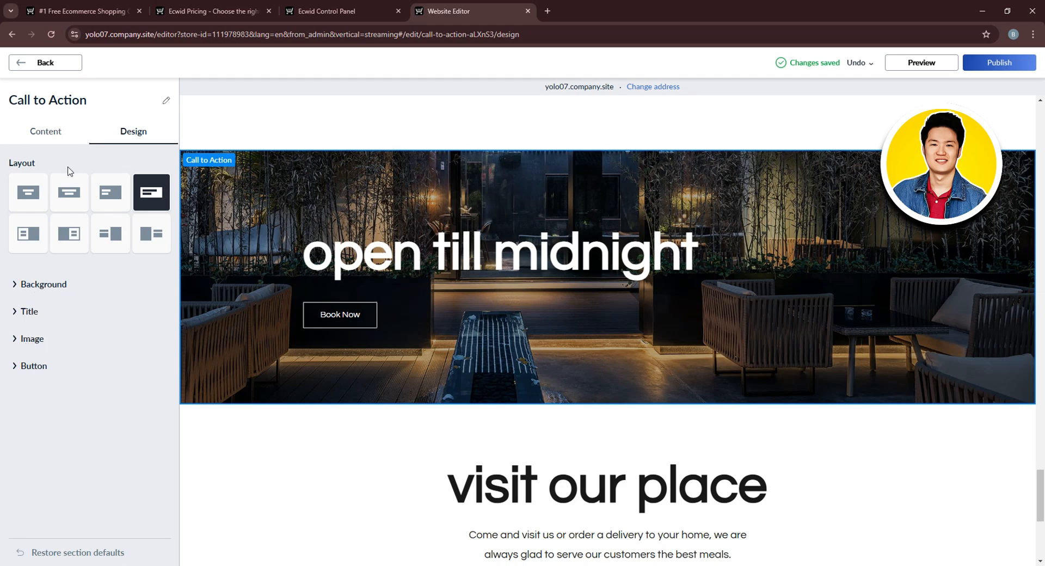
click(43, 63)
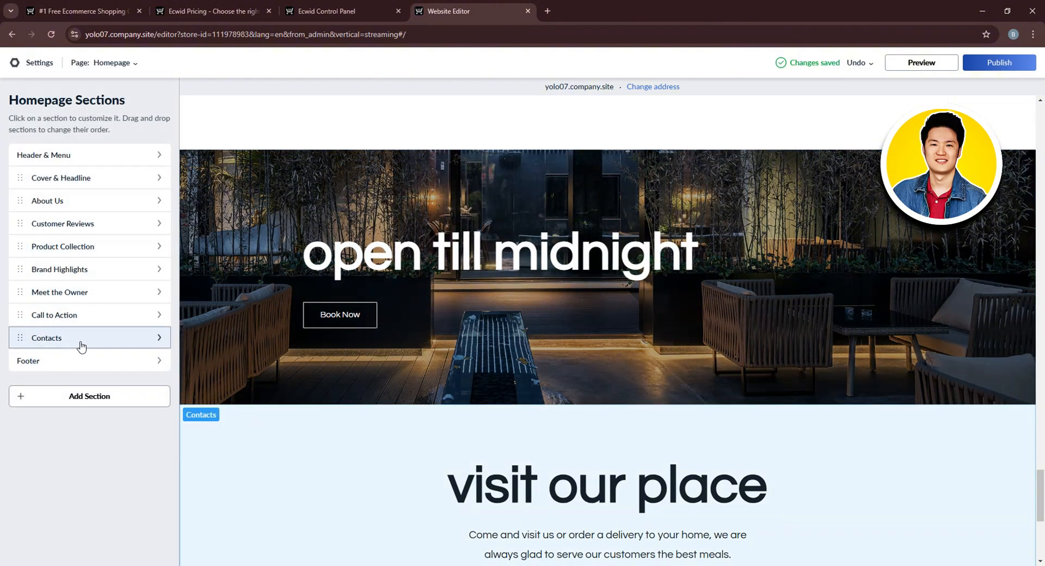
Look over the Contacts section's address, hours, contact information and social profile options
click(80, 341)
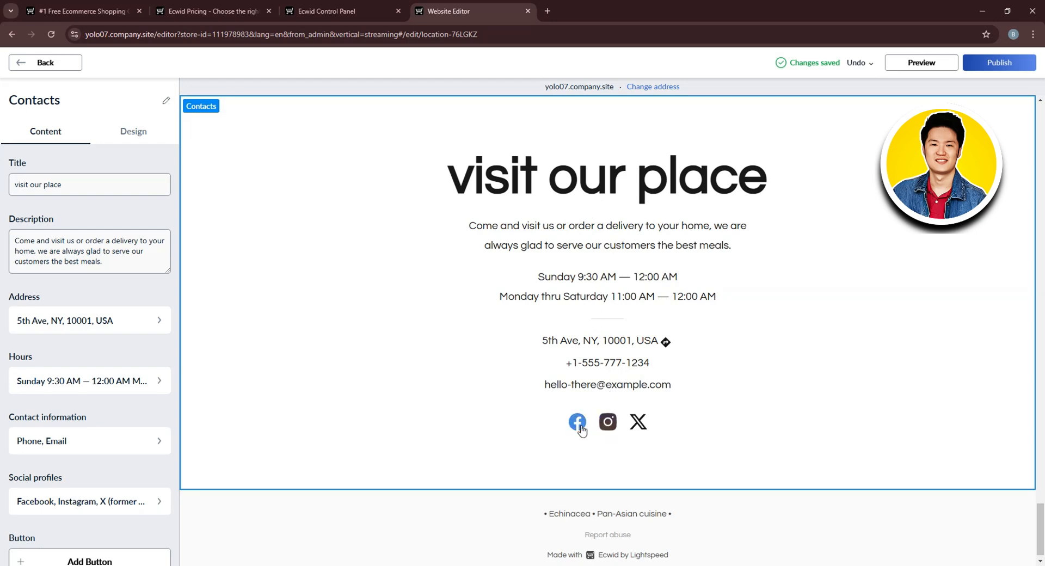
scroll(586, 436, down, 1)
scroll(549, 427, up, 6)
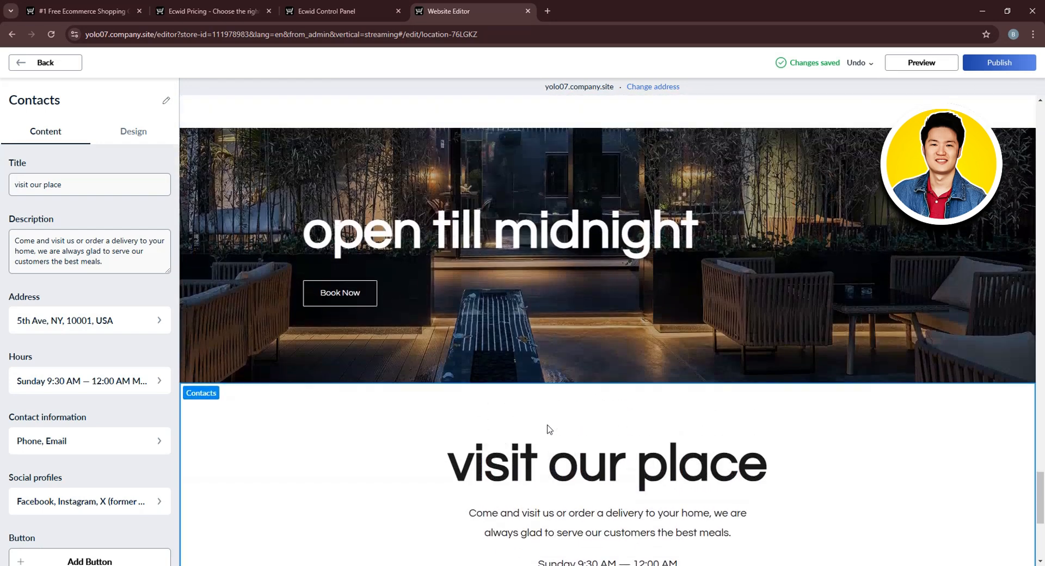
Publish the website and open the live site to look through its homepage sections
click(1008, 64)
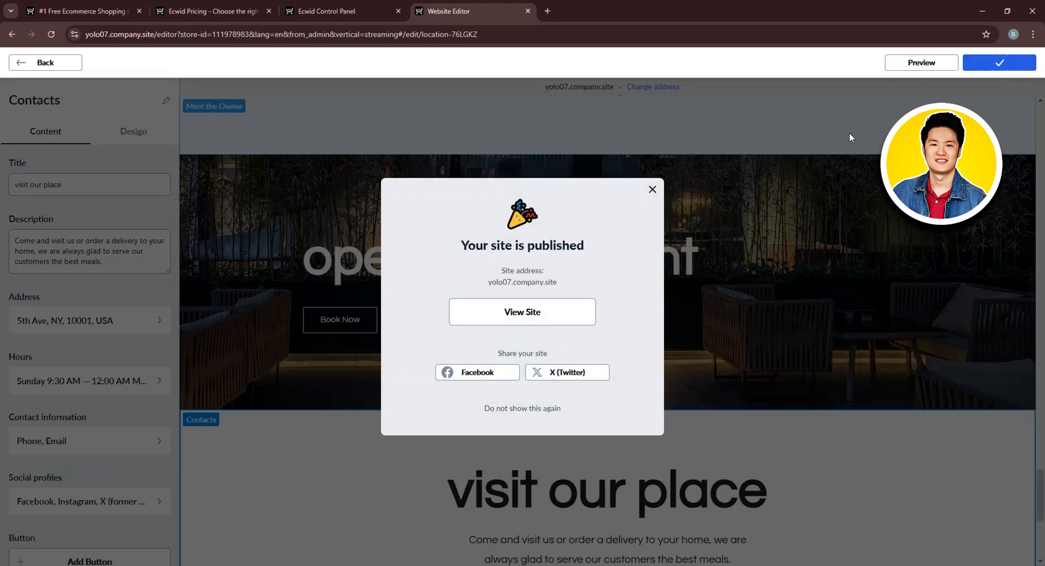
click(533, 313)
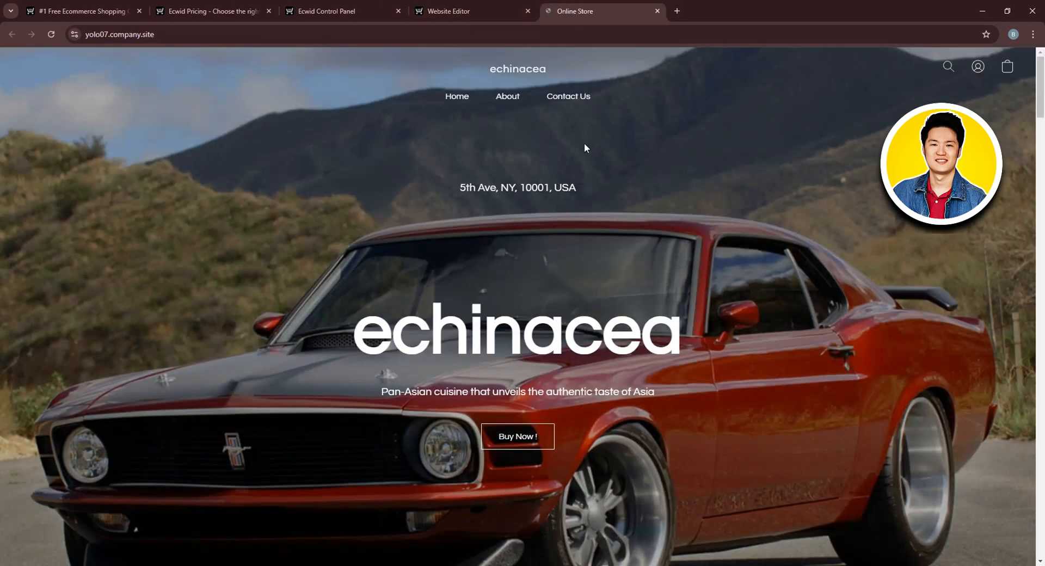
scroll(585, 146, down, 4)
scroll(584, 147, down, 10)
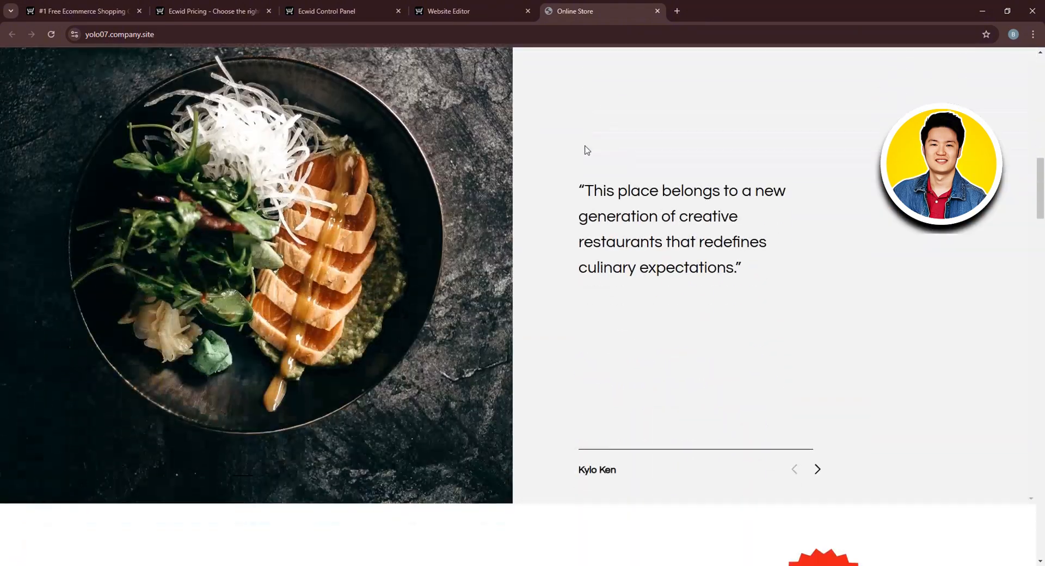
scroll(584, 147, down, 17)
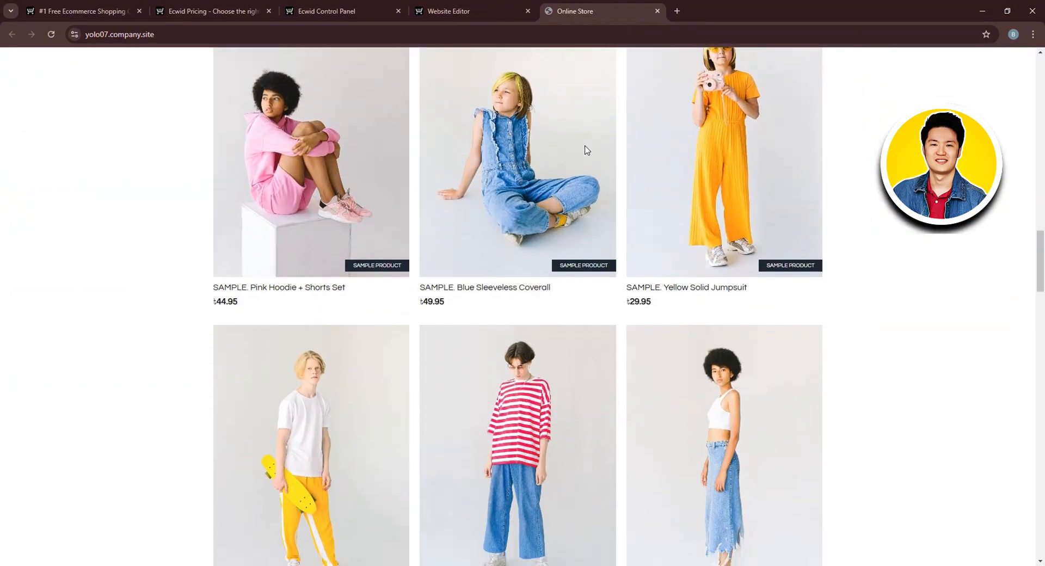
scroll(586, 150, down, 15)
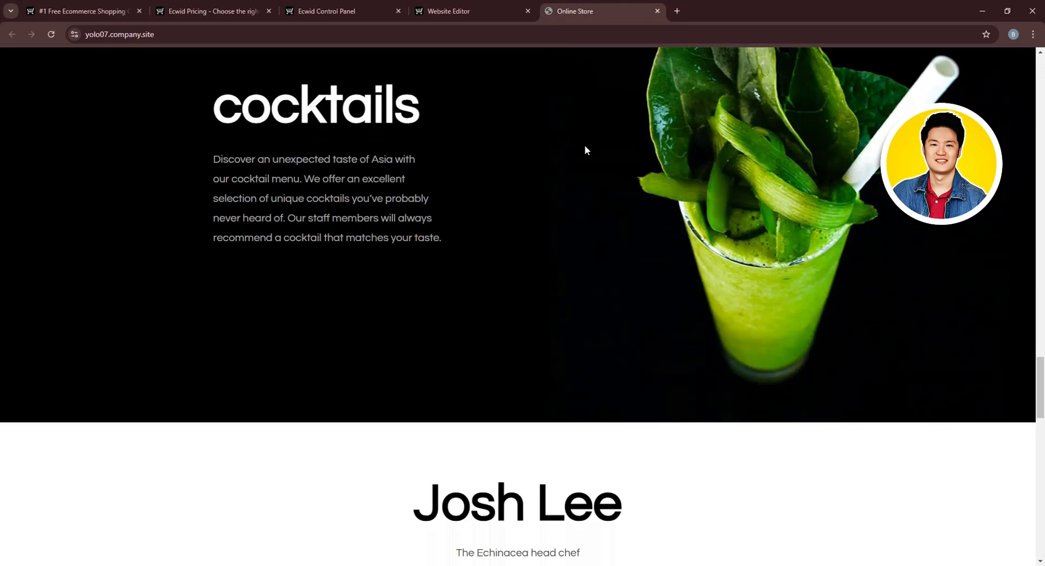
scroll(585, 150, down, 11)
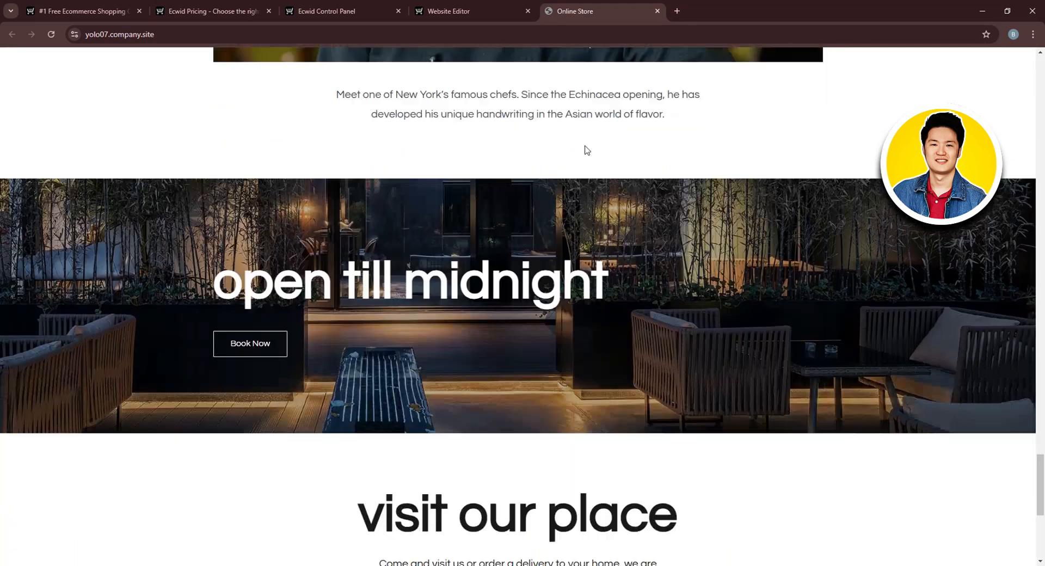